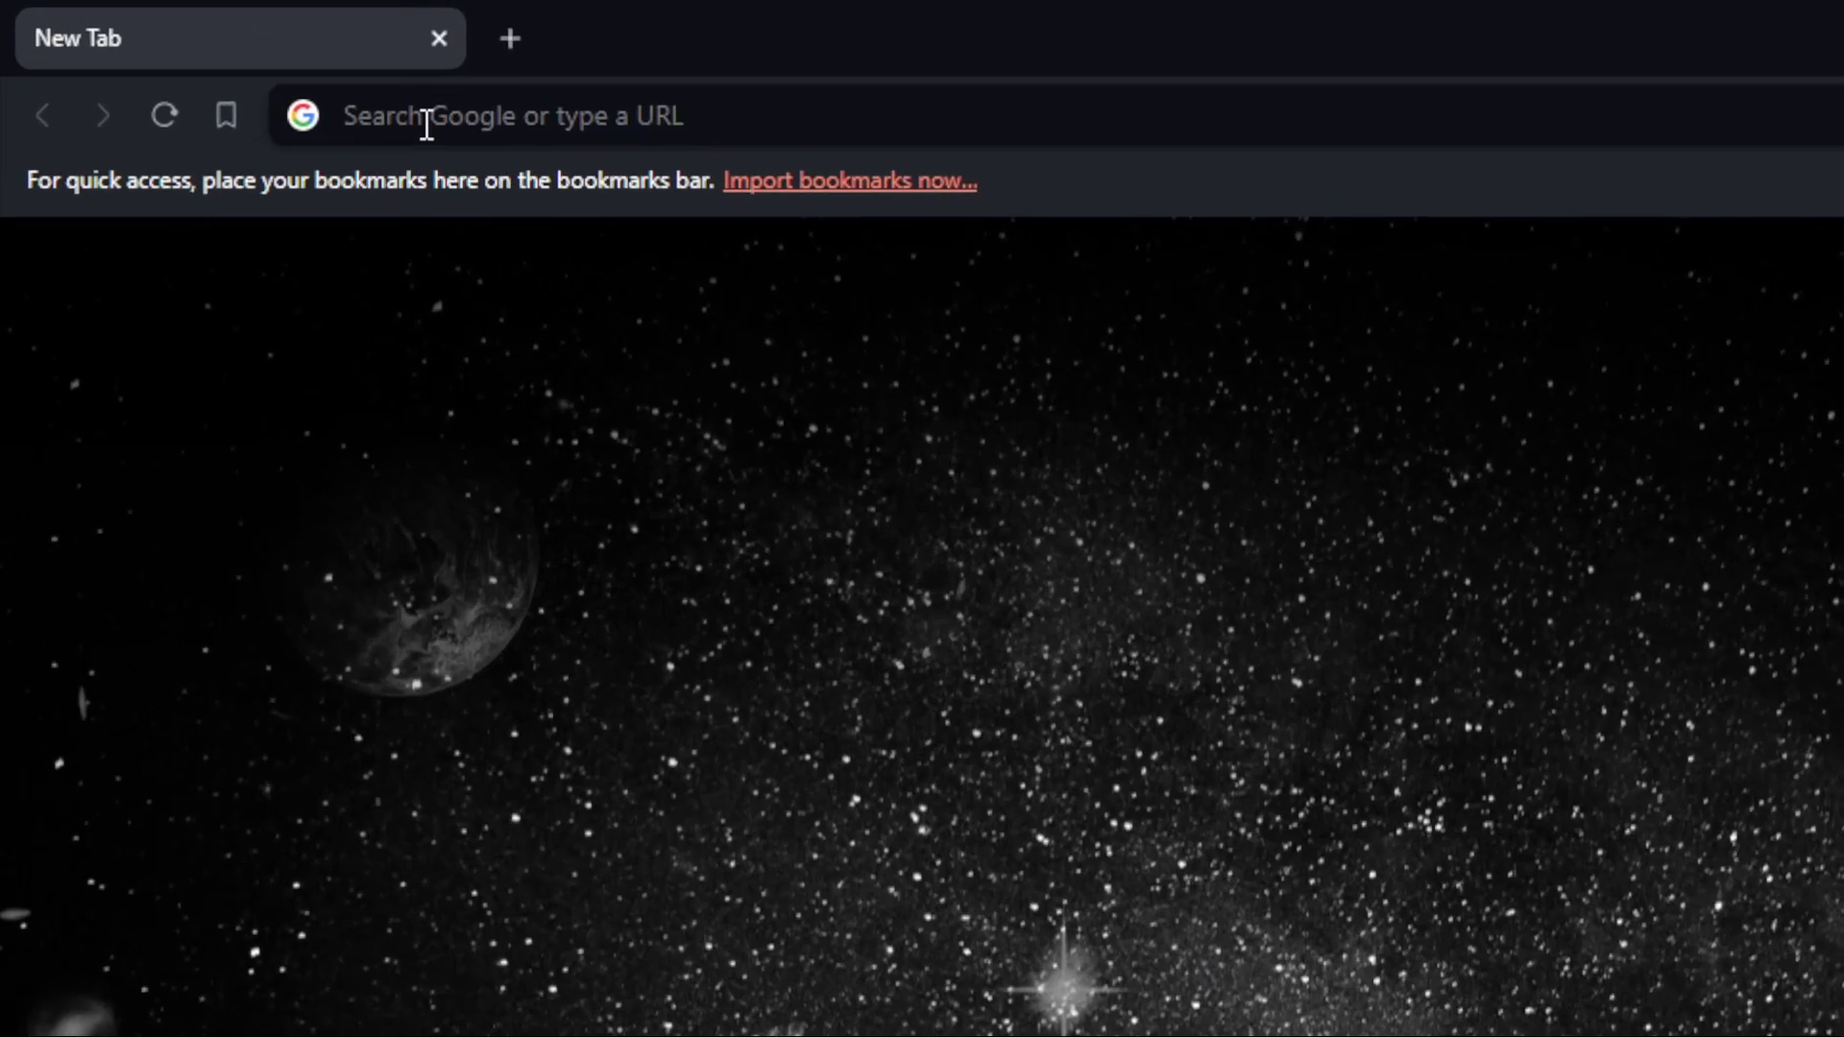
Load asana.com in the current browser window
click(213, 59)
text(asana.com)
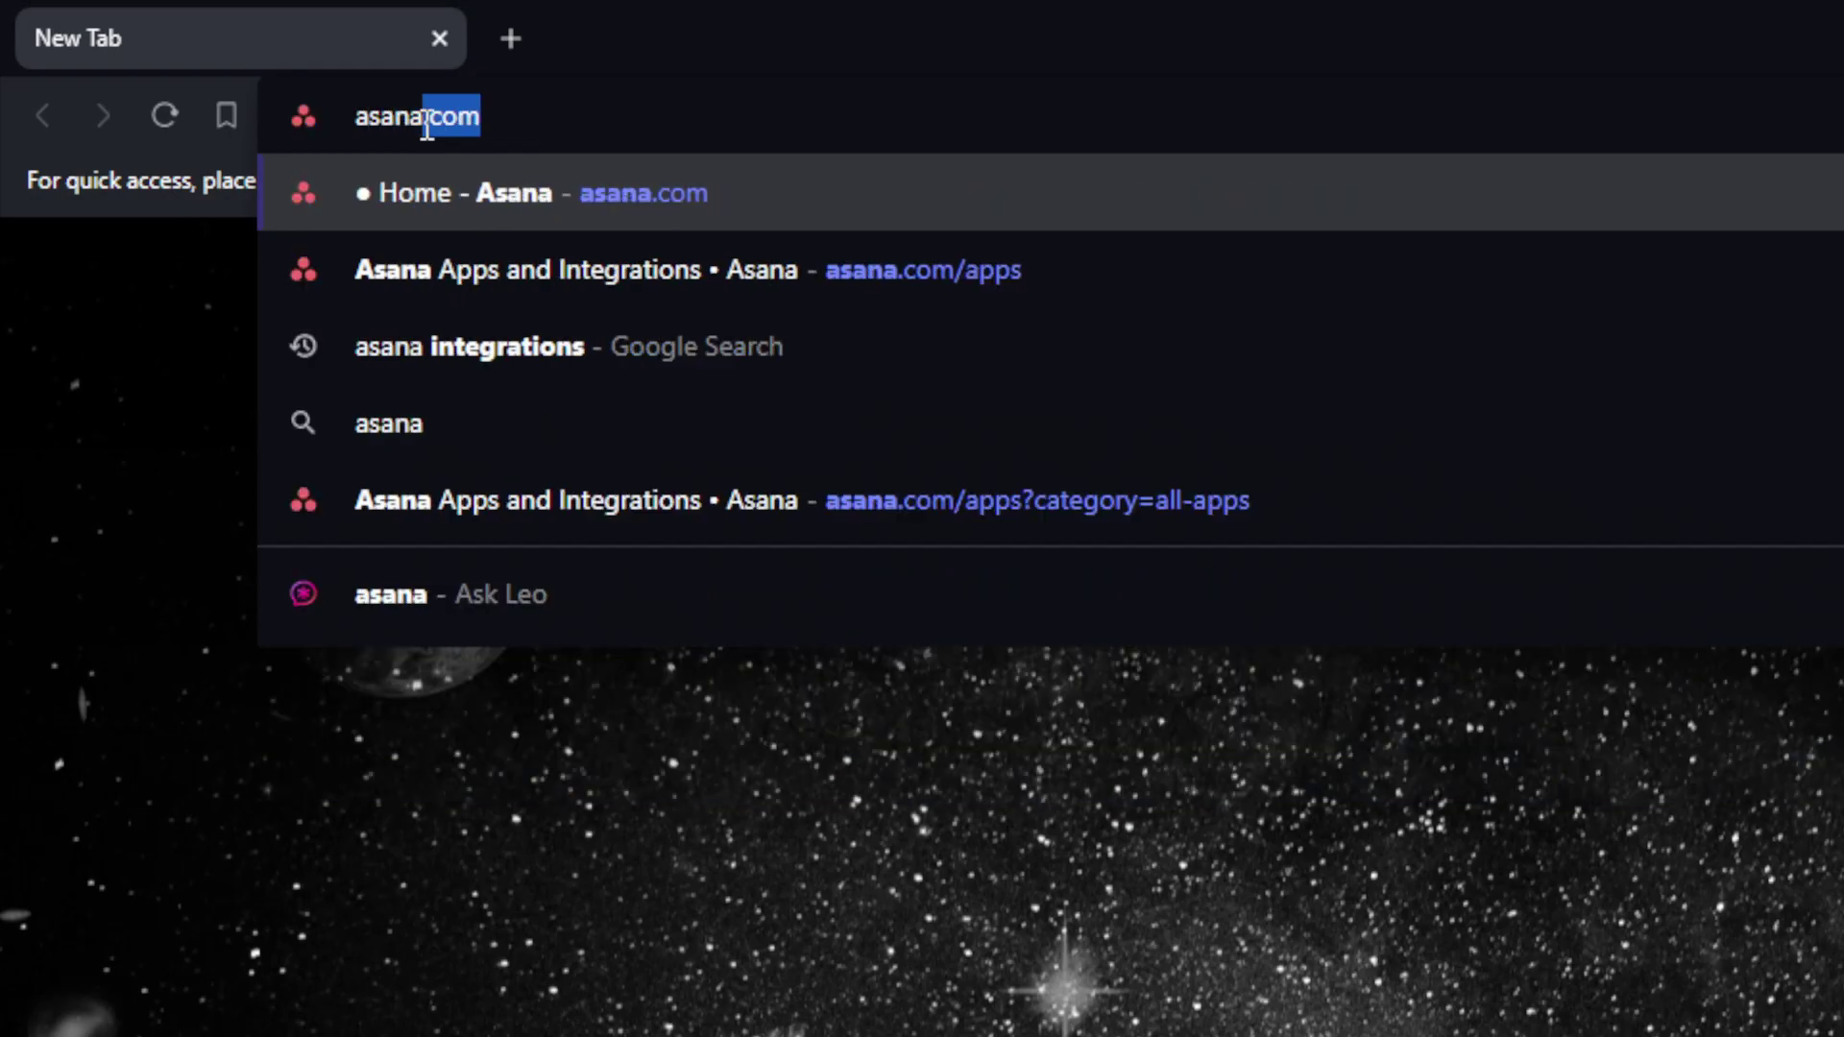
key(Return)
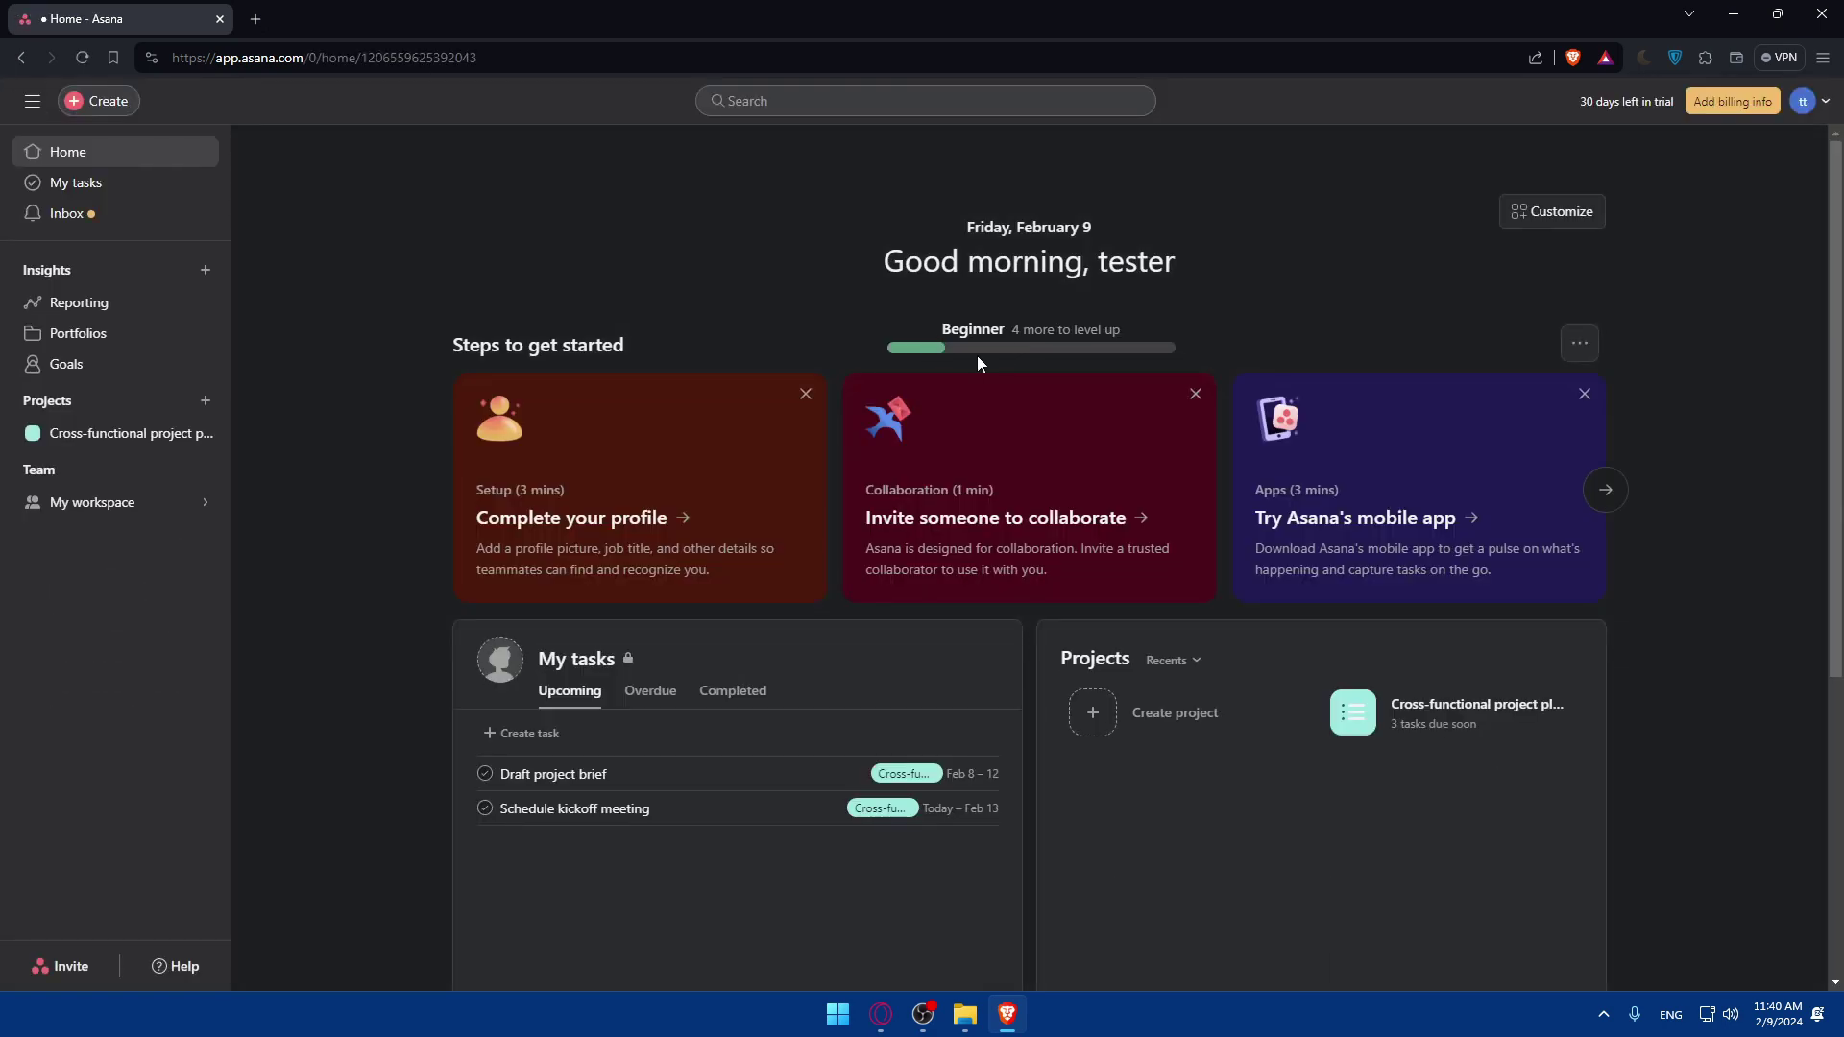
Open a private browsing window and load asana.com there
key(ctrl+shift+n)
text(asana.com)
key(Return)
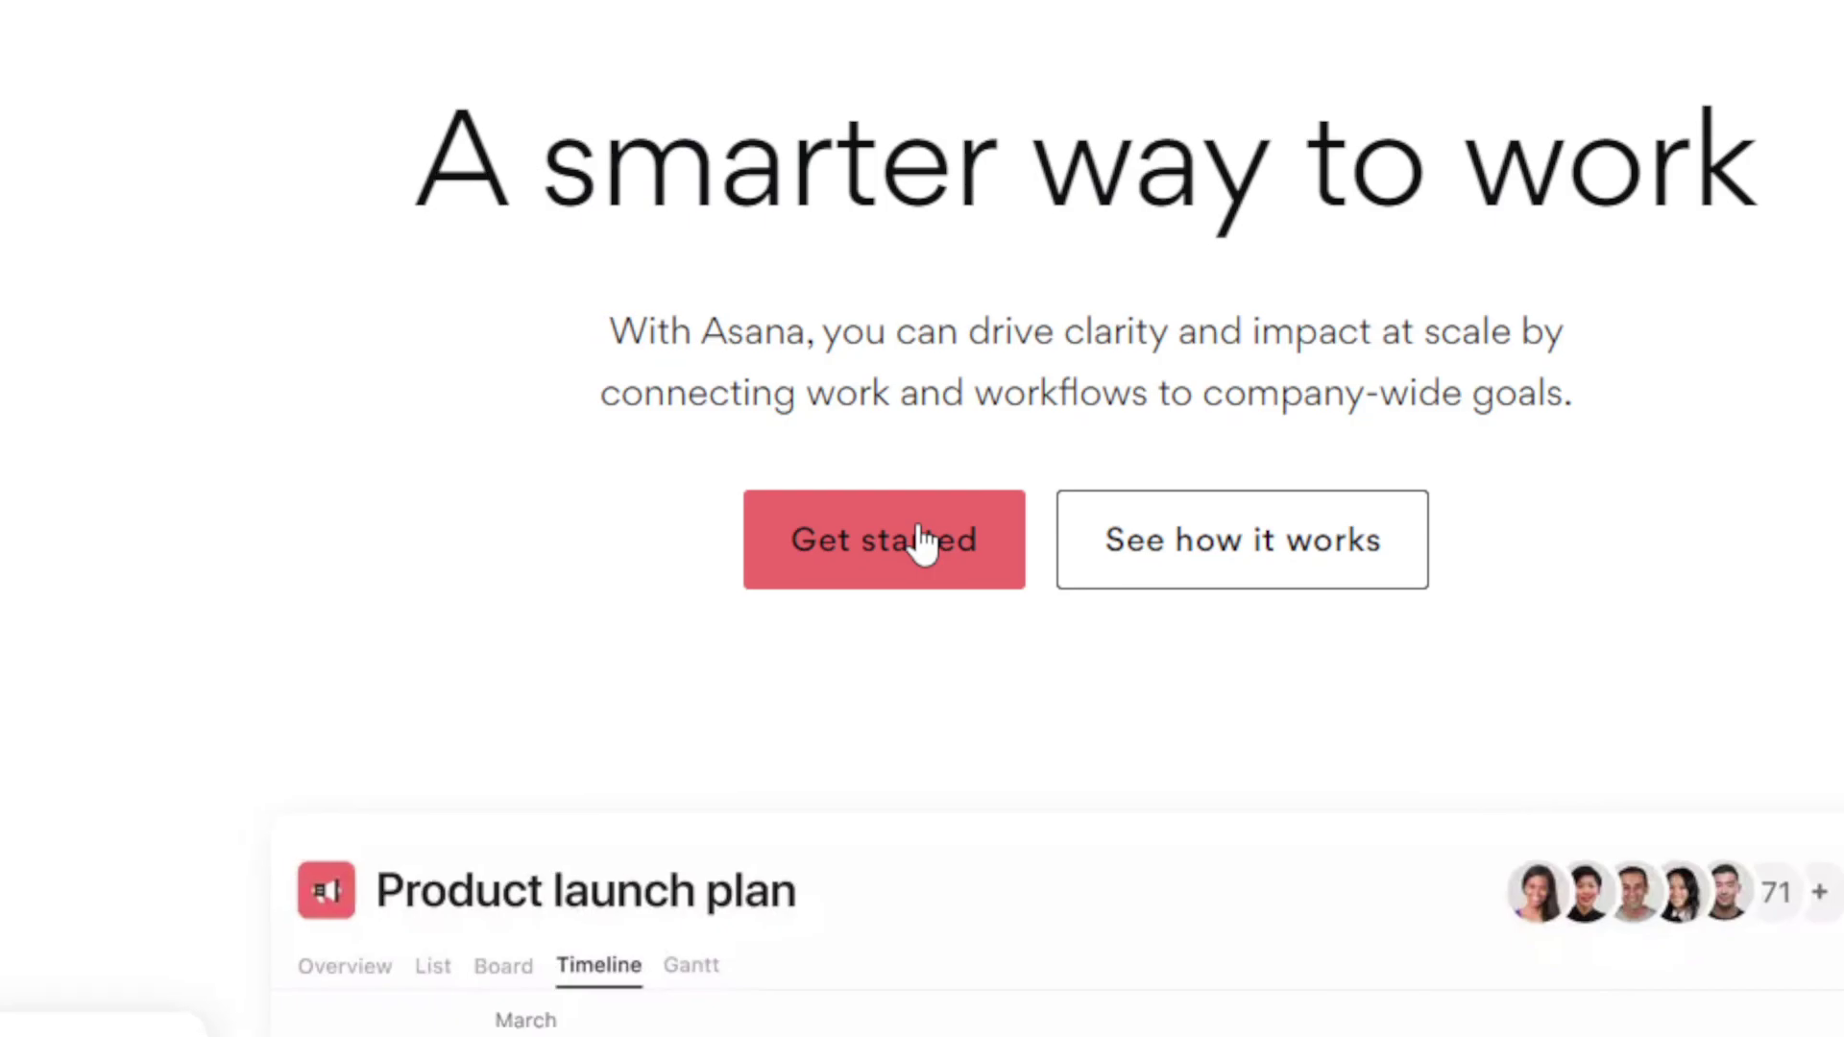
Review the asana.com integrations section, emphasising the 300 integrations figure
scroll(900, 343, down, 10)
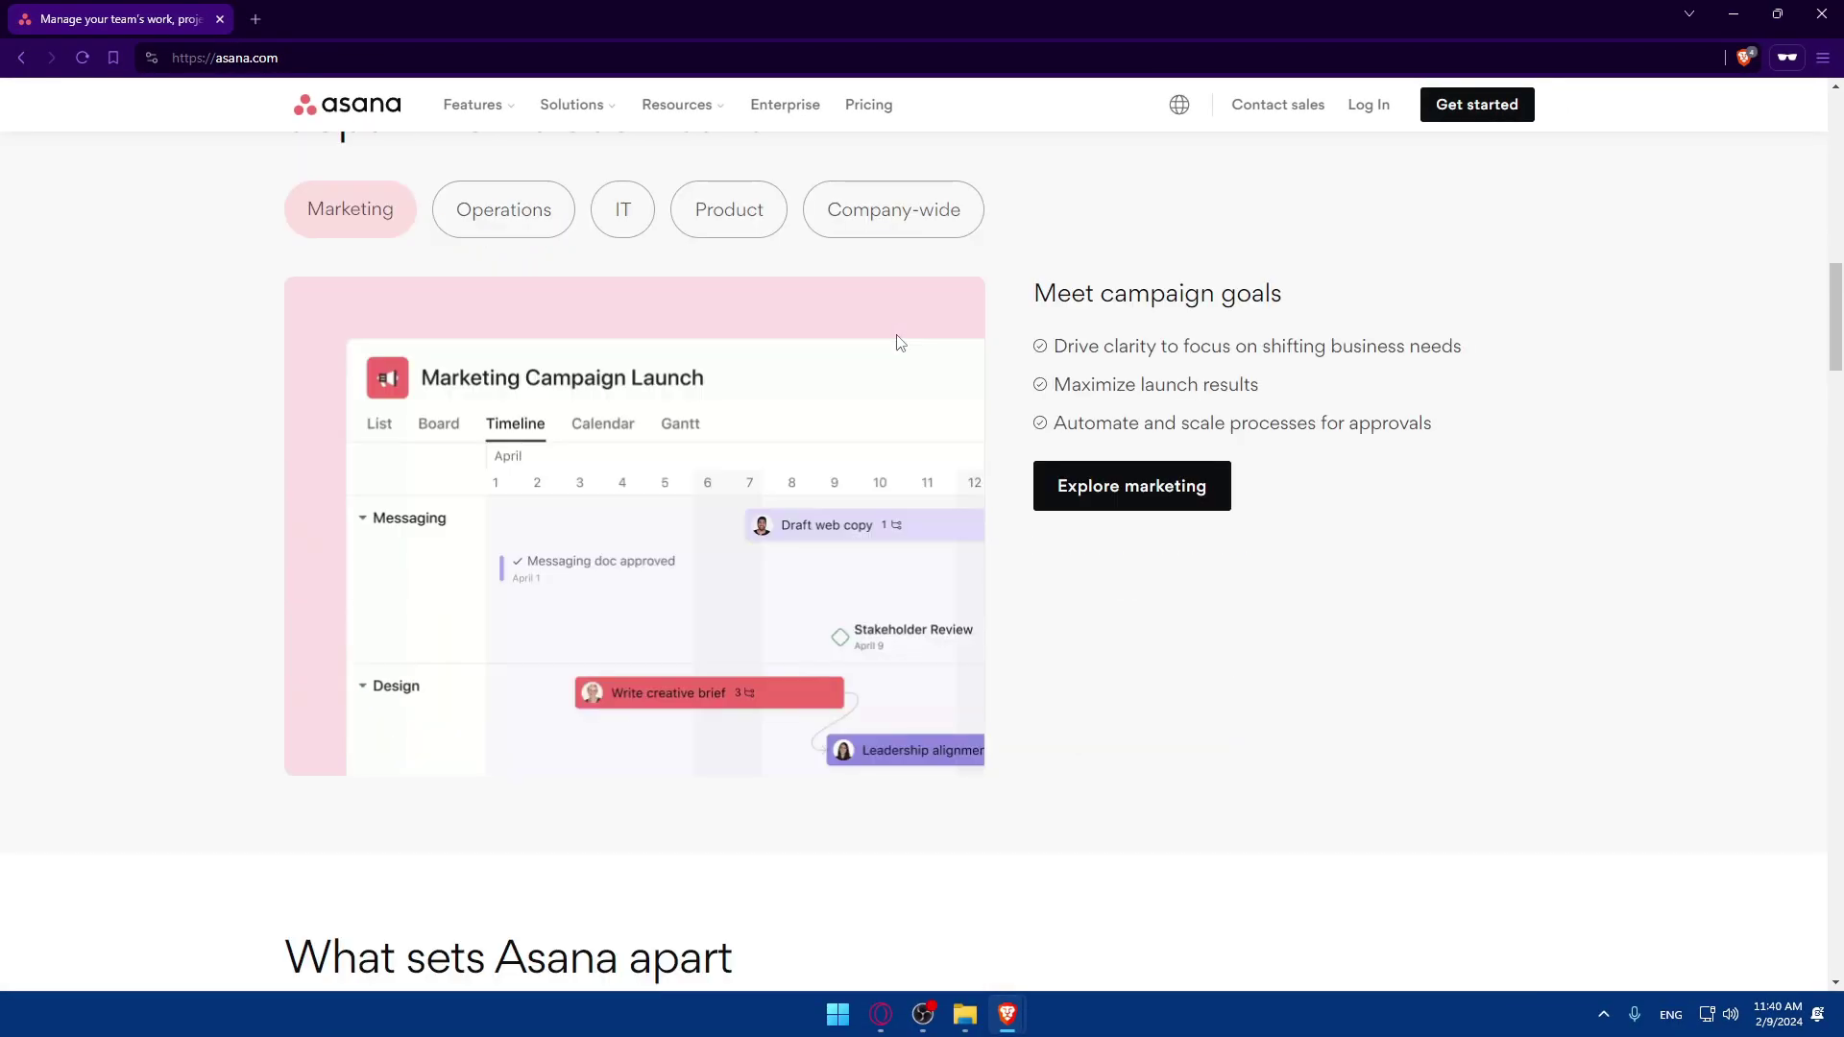
scroll(900, 343, down, 20)
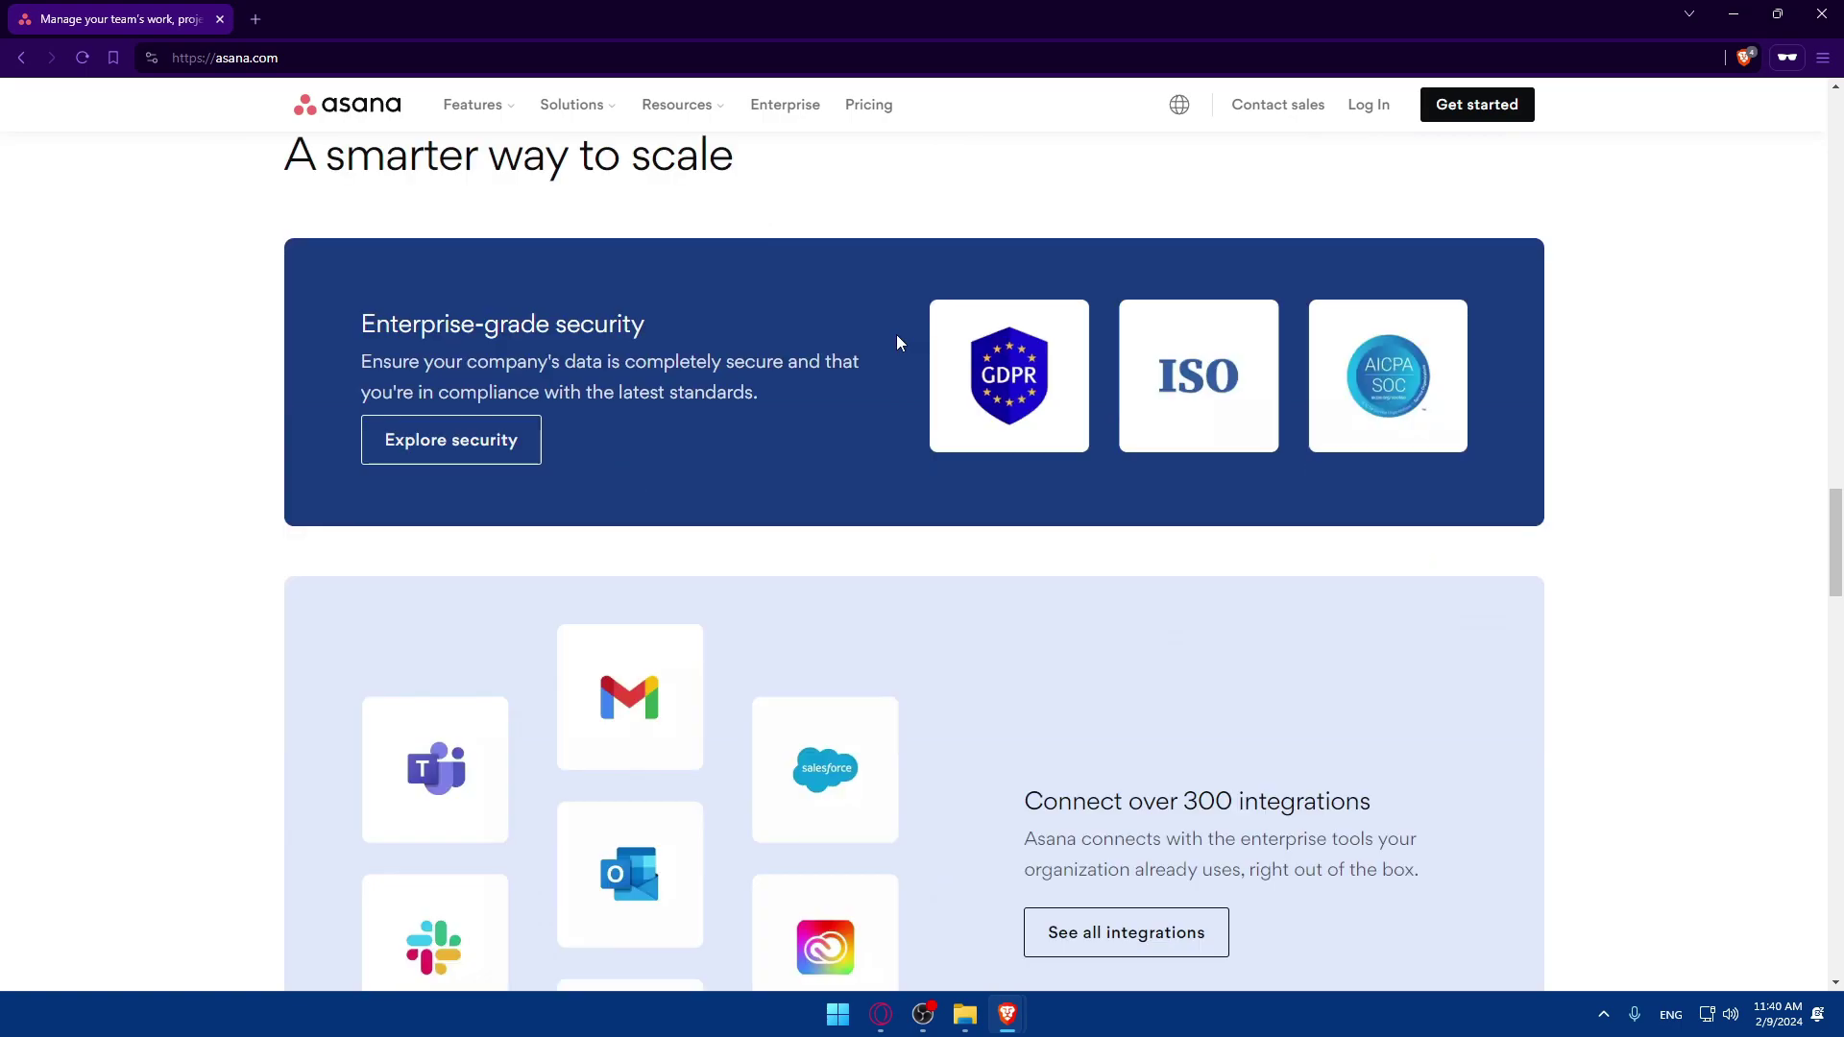
scroll(1198, 609, up, 12)
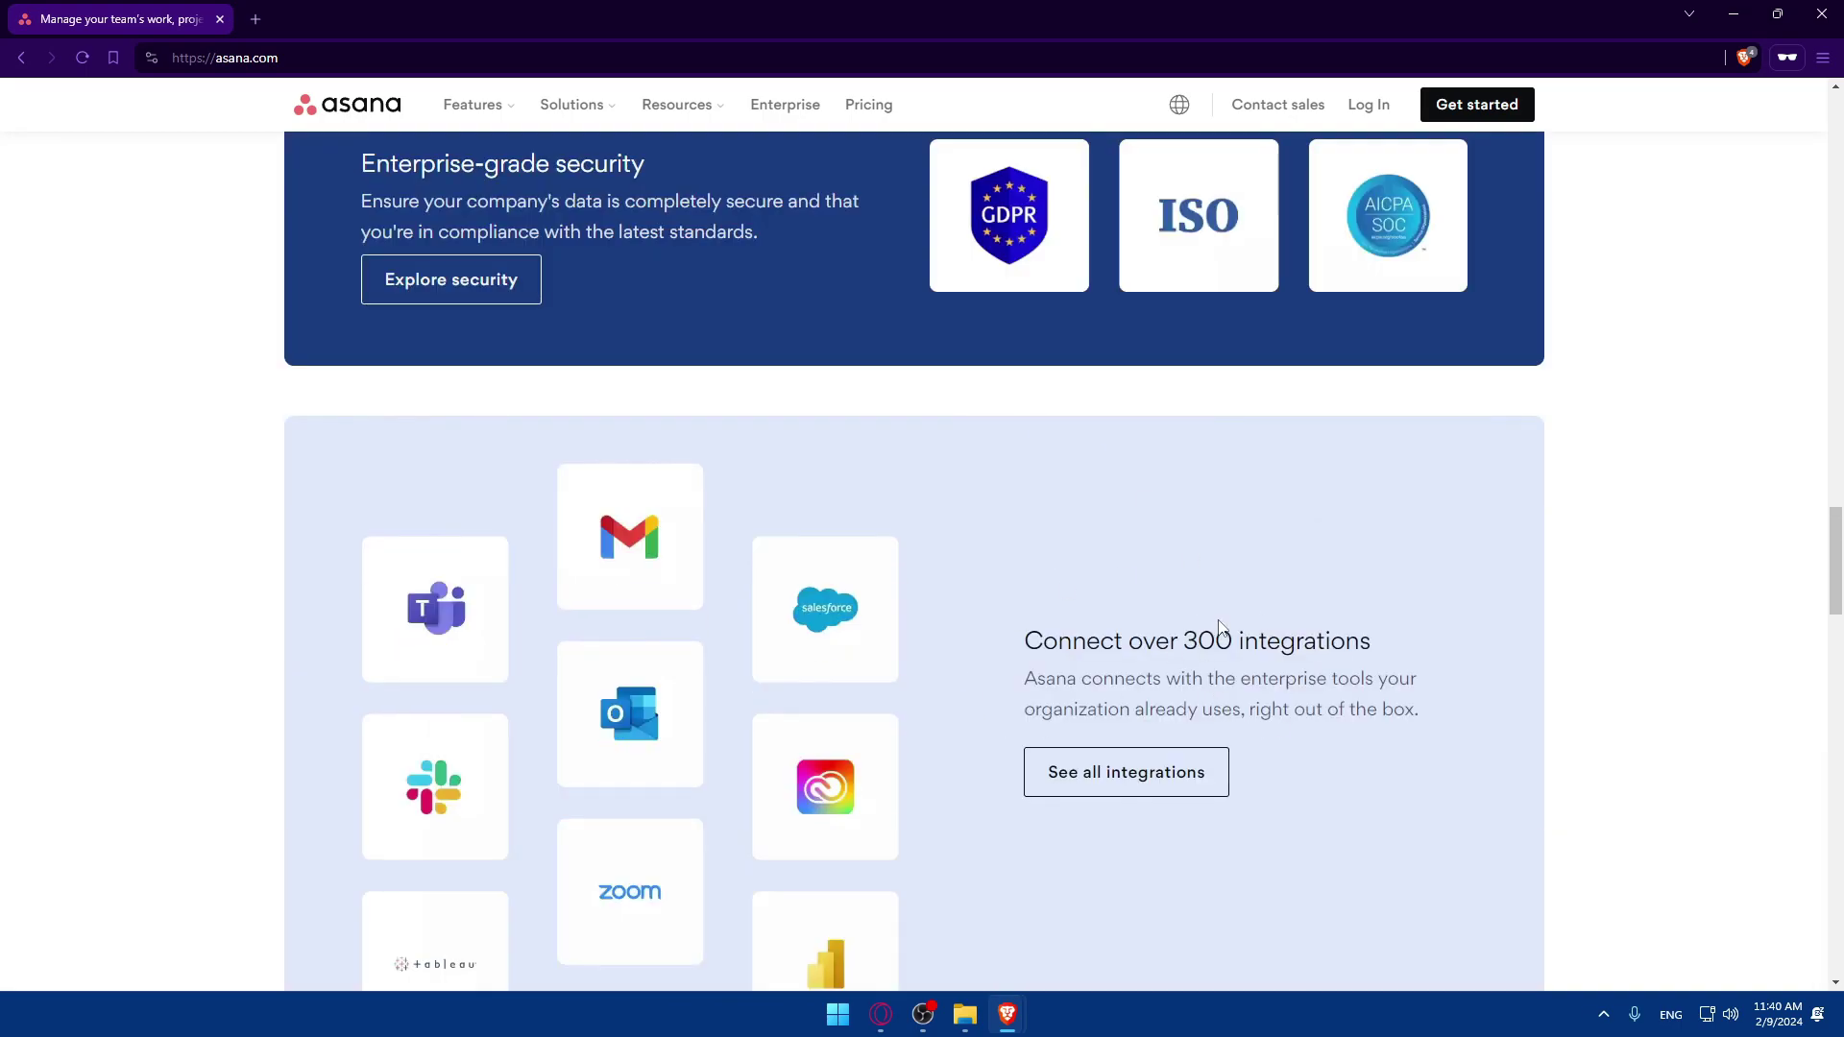
double_click(1189, 644)
scroll(1210, 648, down, 2)
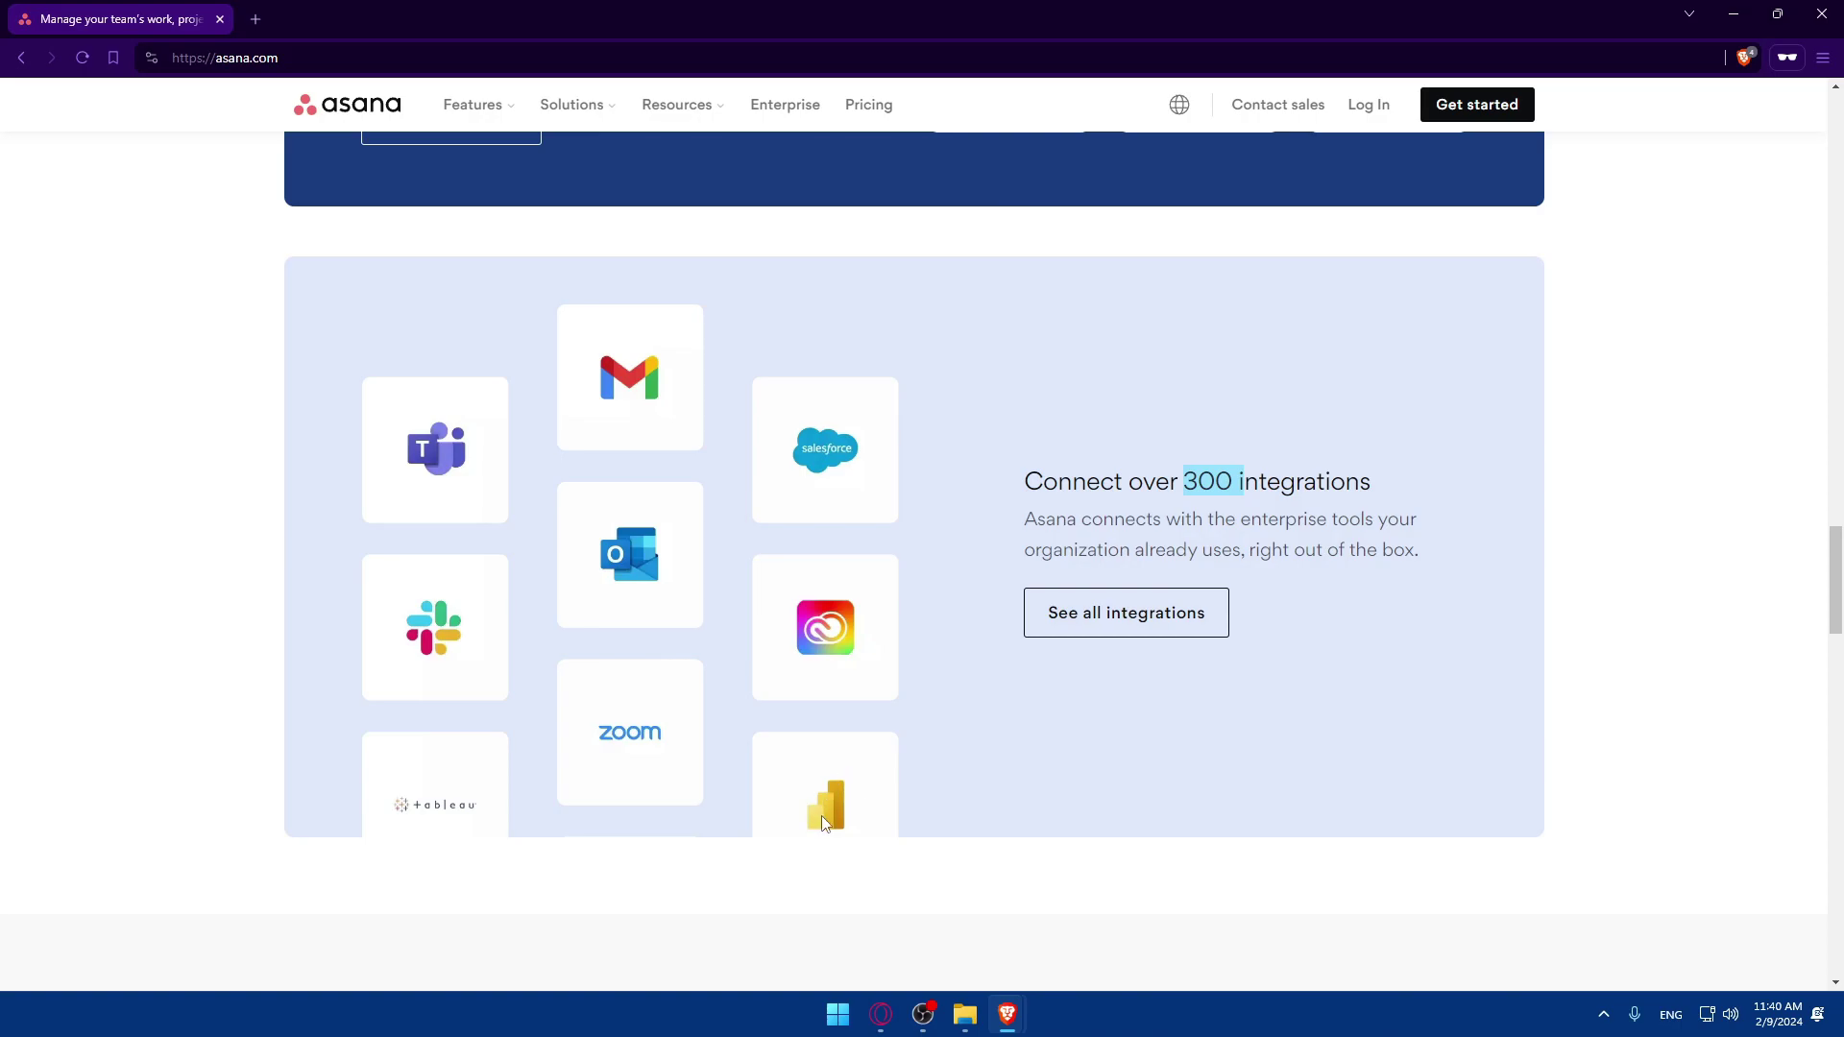
scroll(836, 800, up, 15)
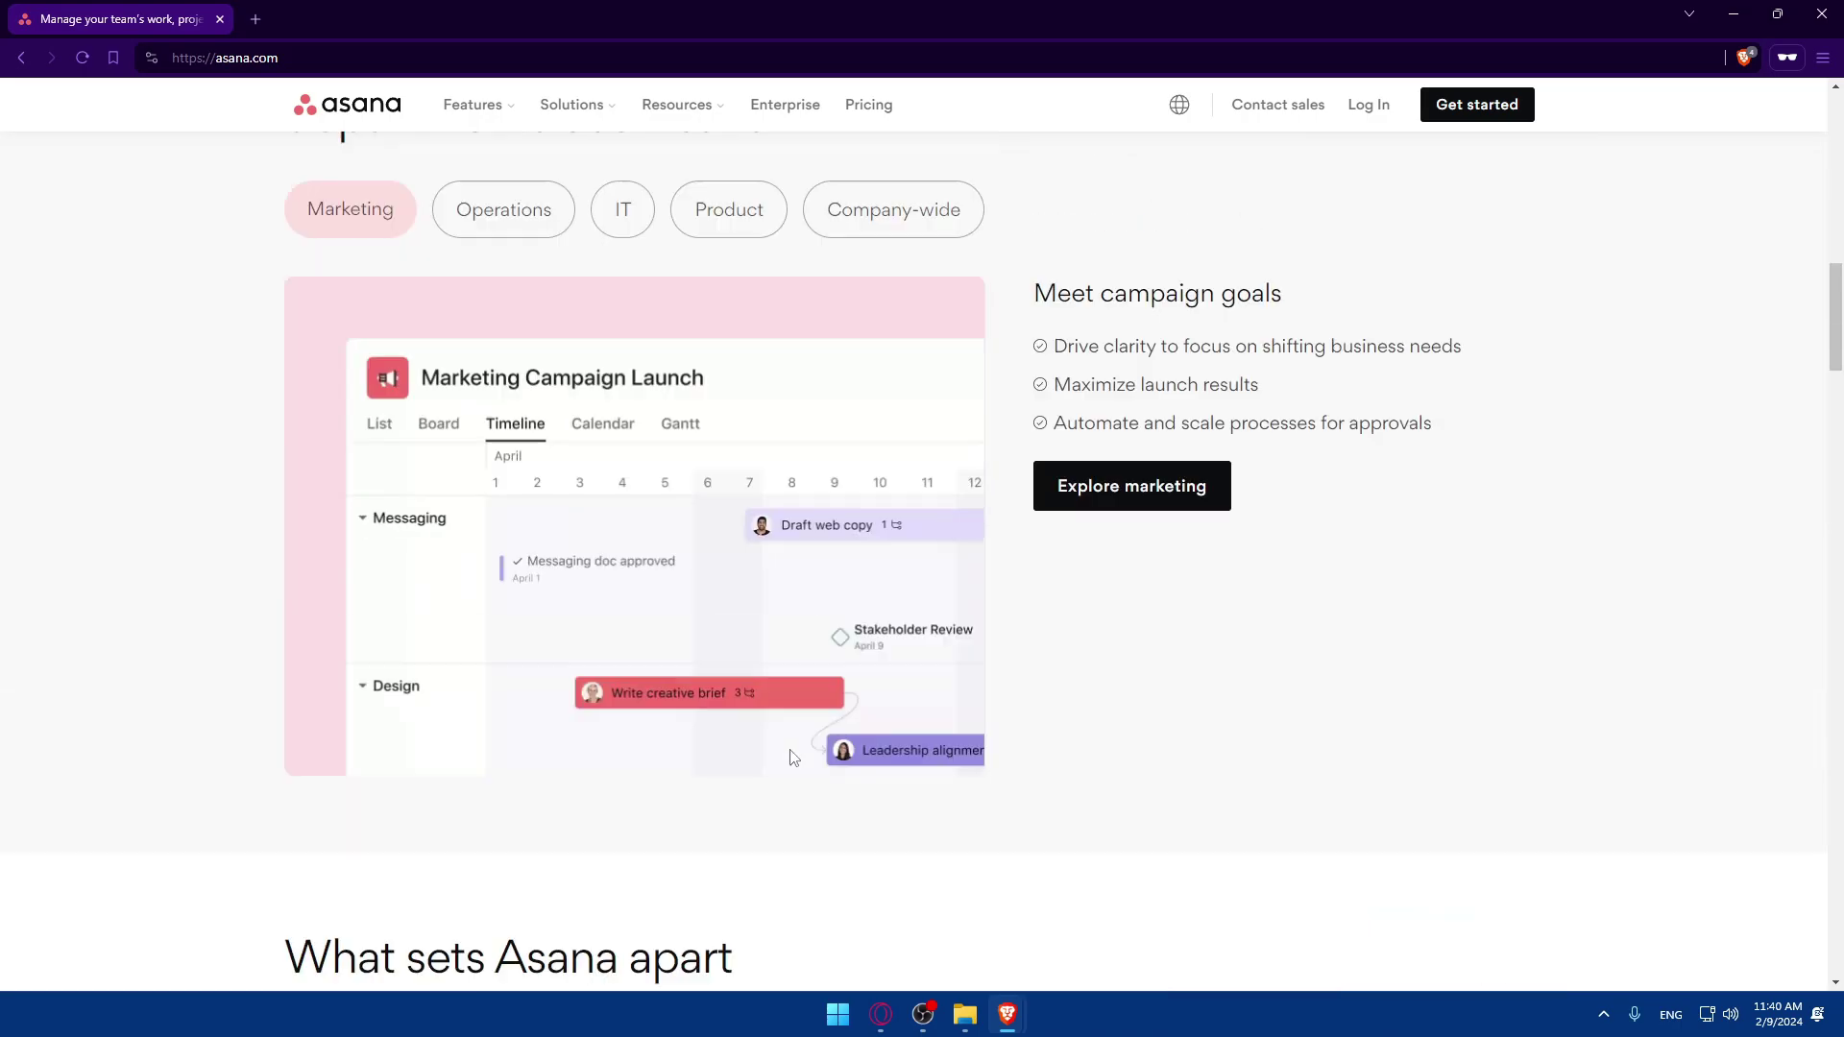
Browse the Asana pricing page's Businesses & enterprises plans
click(862, 106)
scroll(926, 452, down, 6)
scroll(597, 317, up, 2)
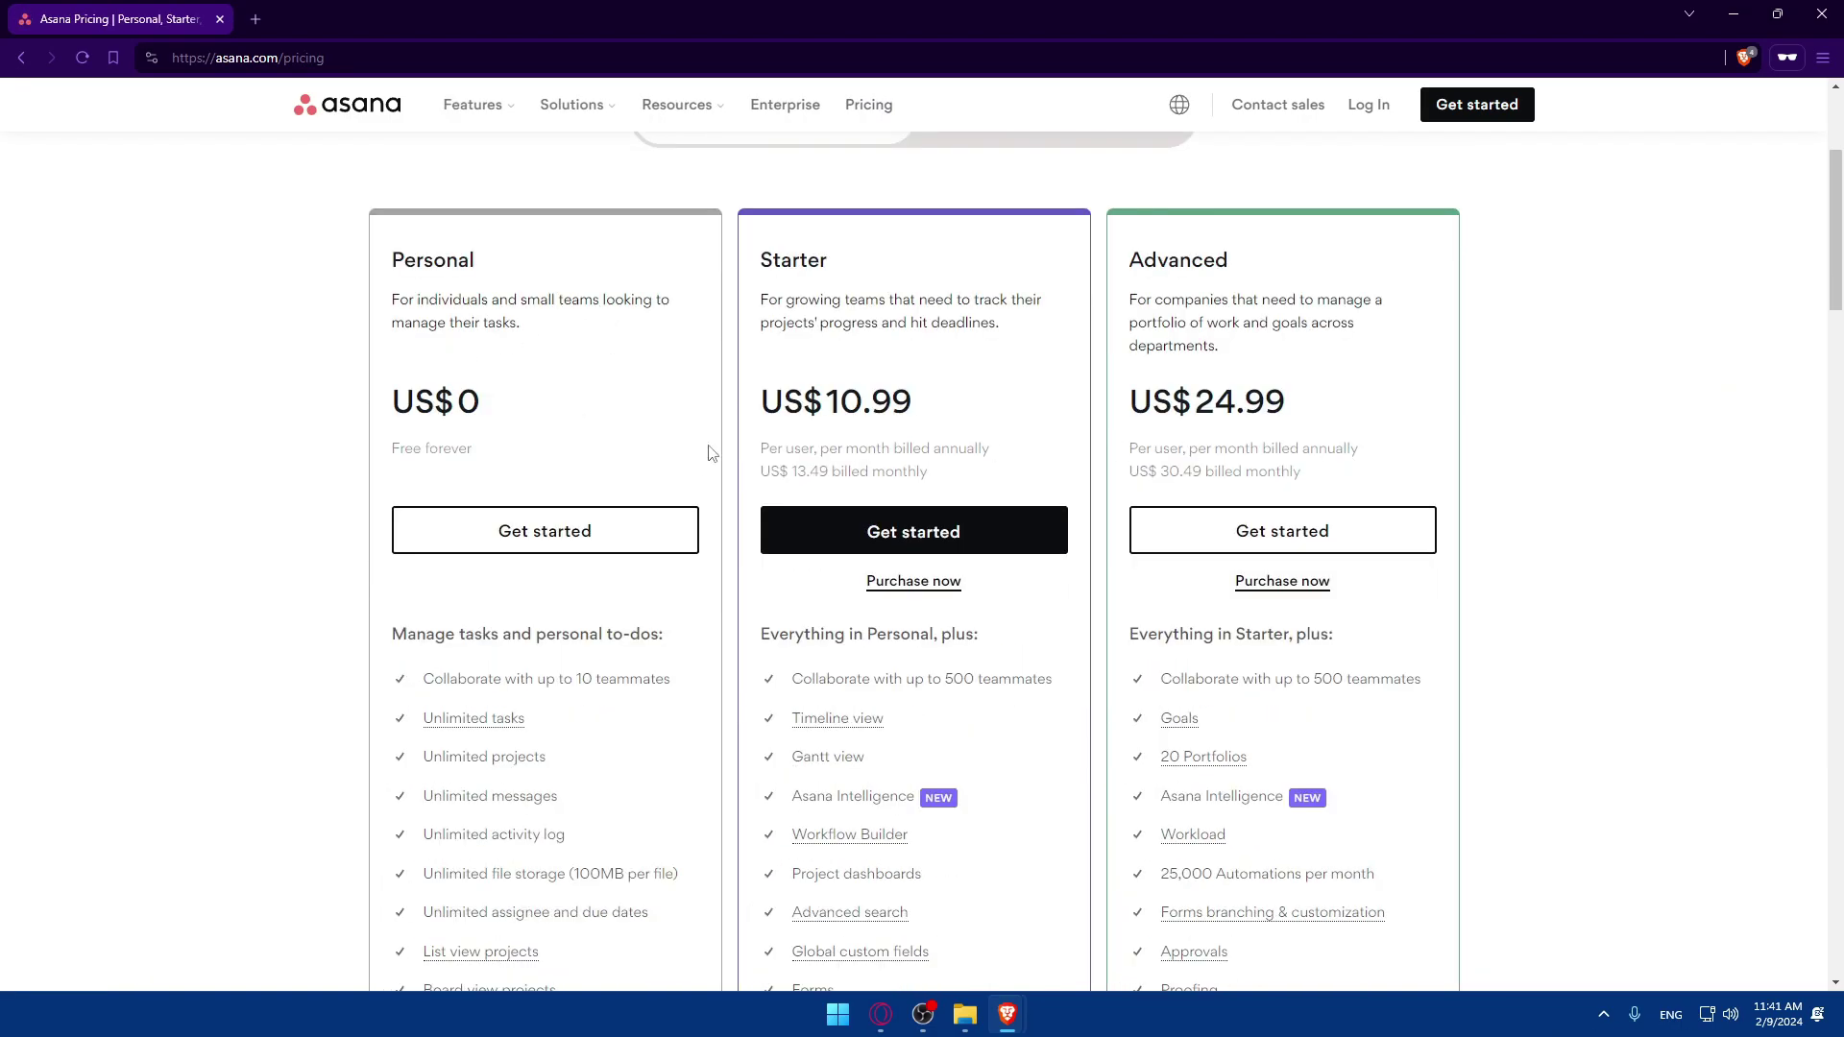
scroll(786, 480, down, 5)
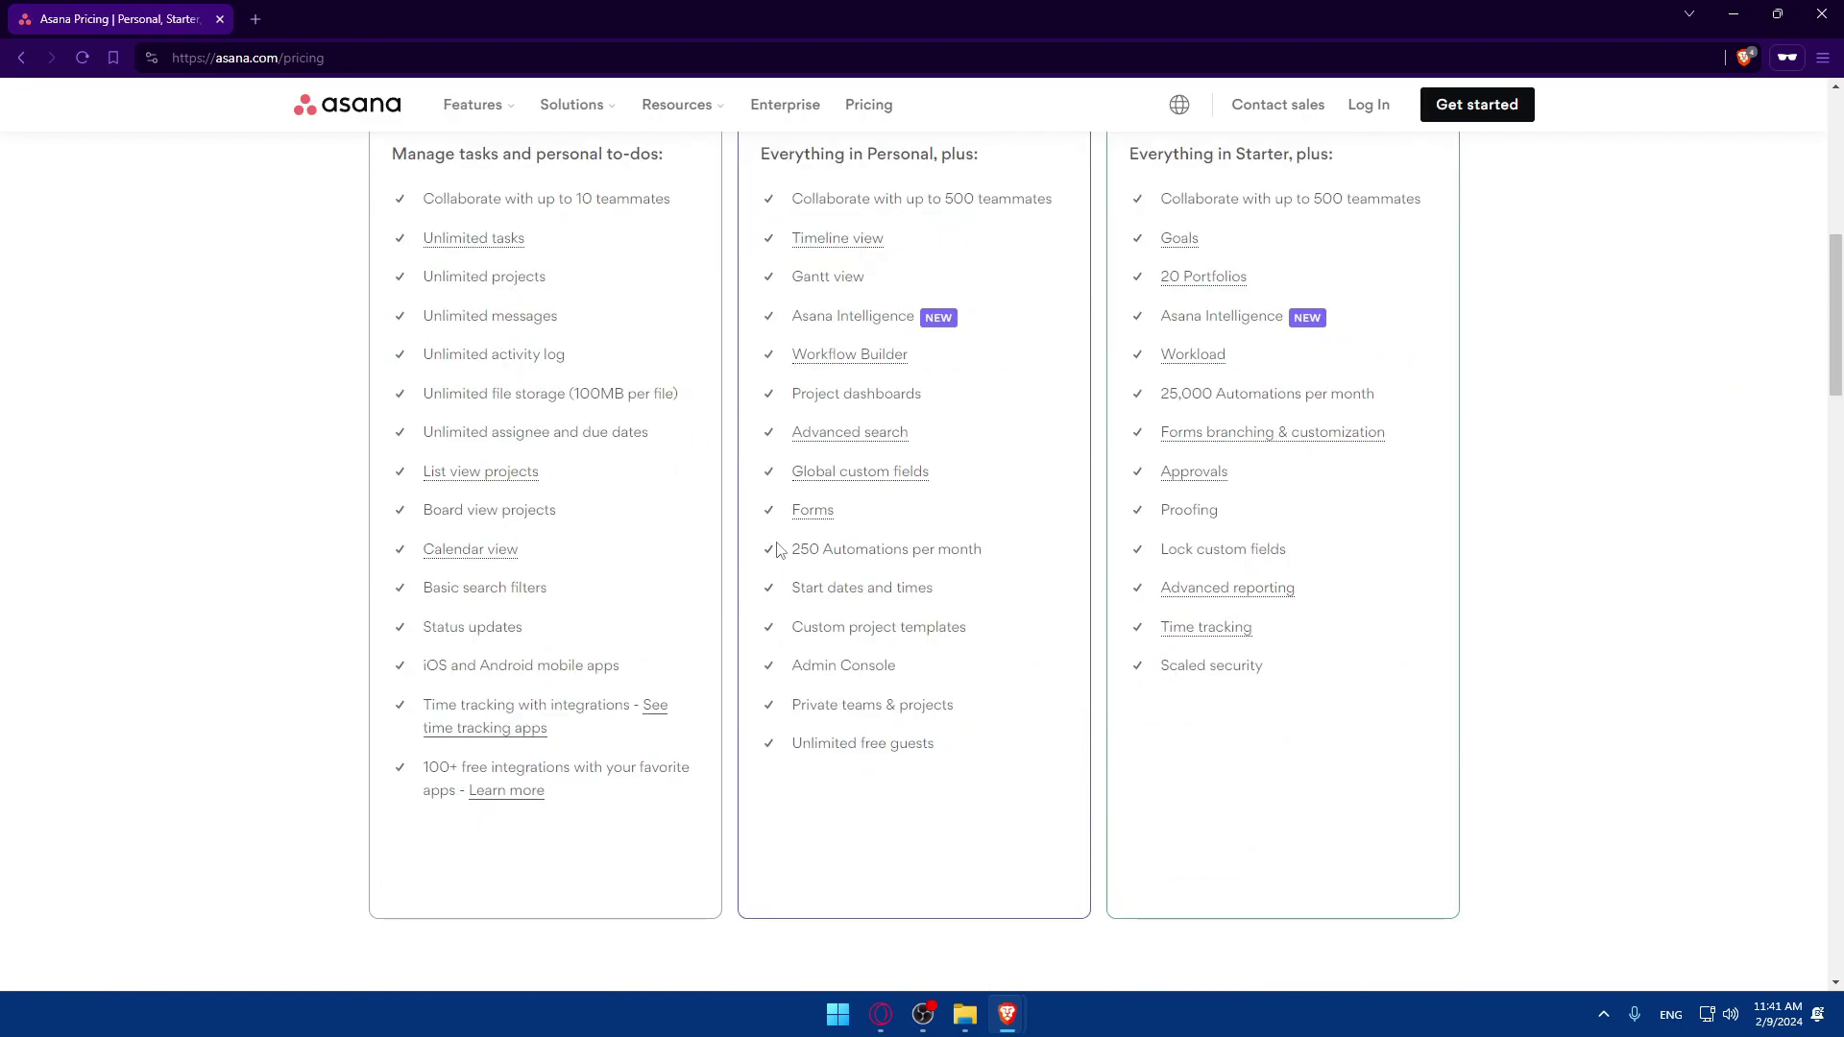
scroll(776, 549, up, 8)
click(960, 451)
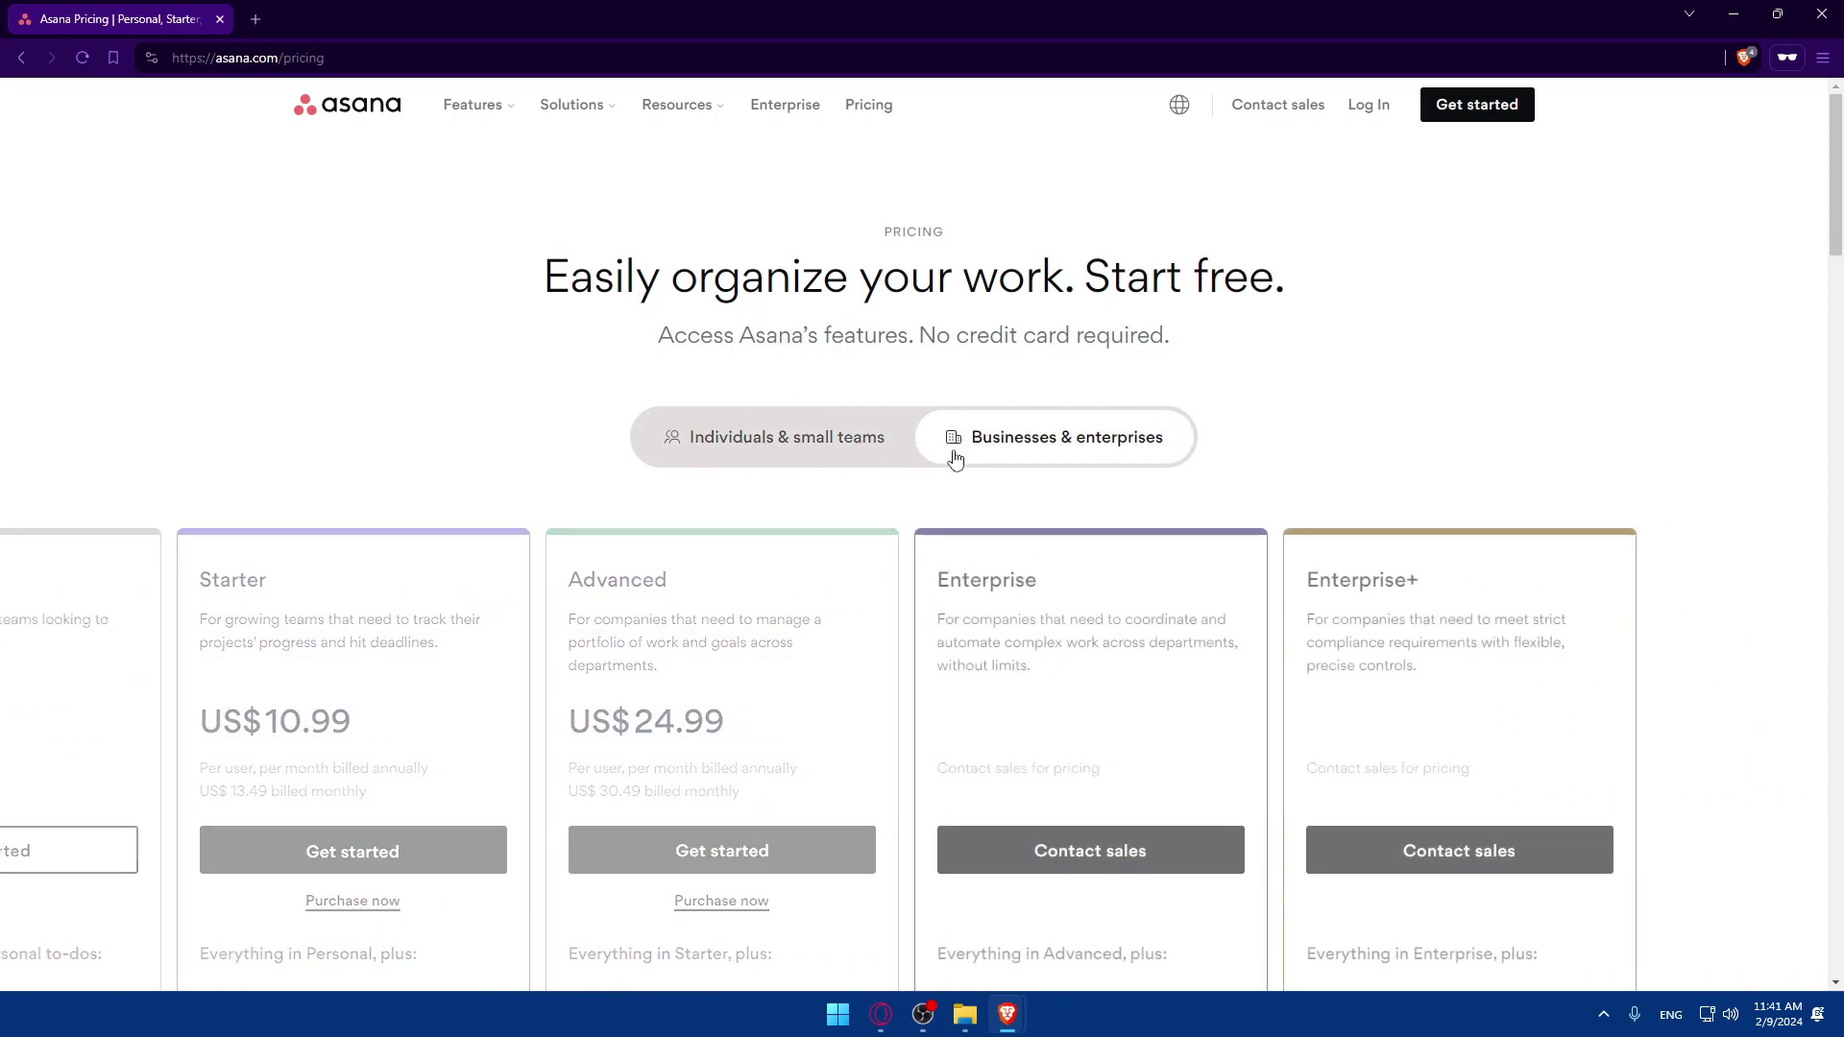
scroll(937, 475, down, 5)
scroll(857, 404, down, 3)
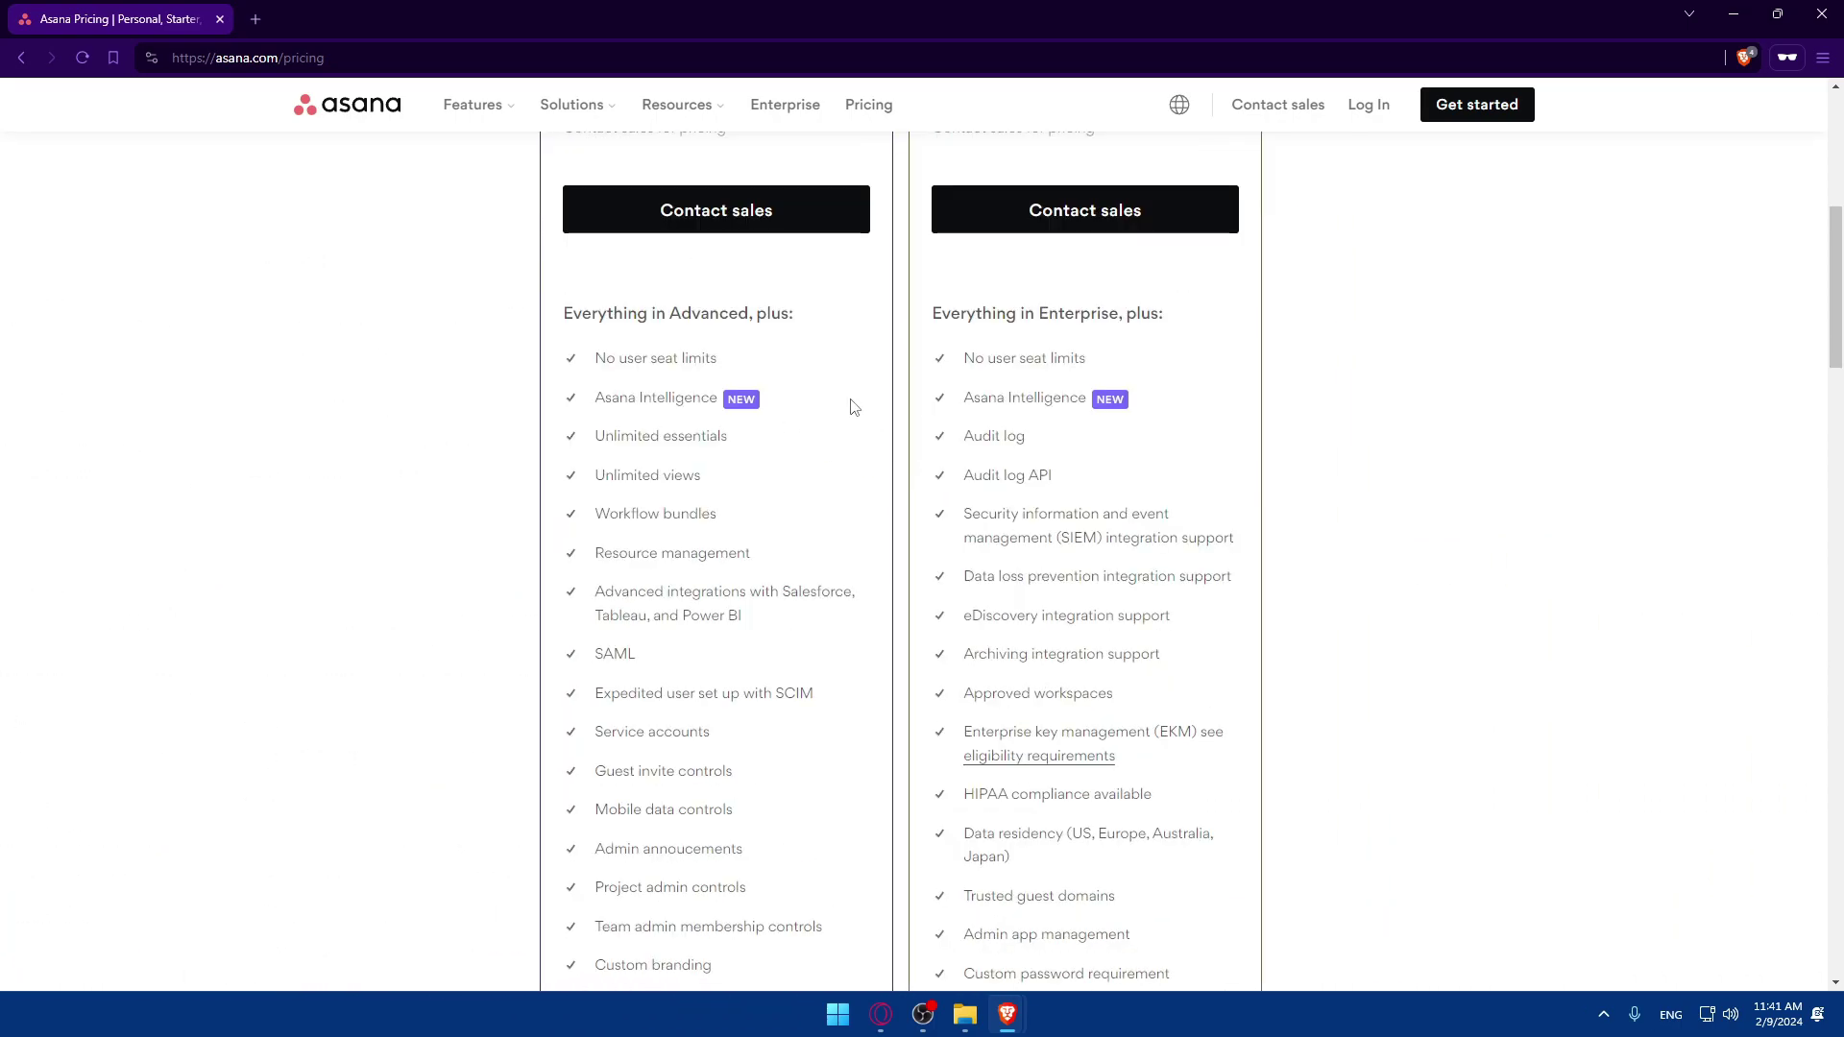
scroll(832, 408, up, 8)
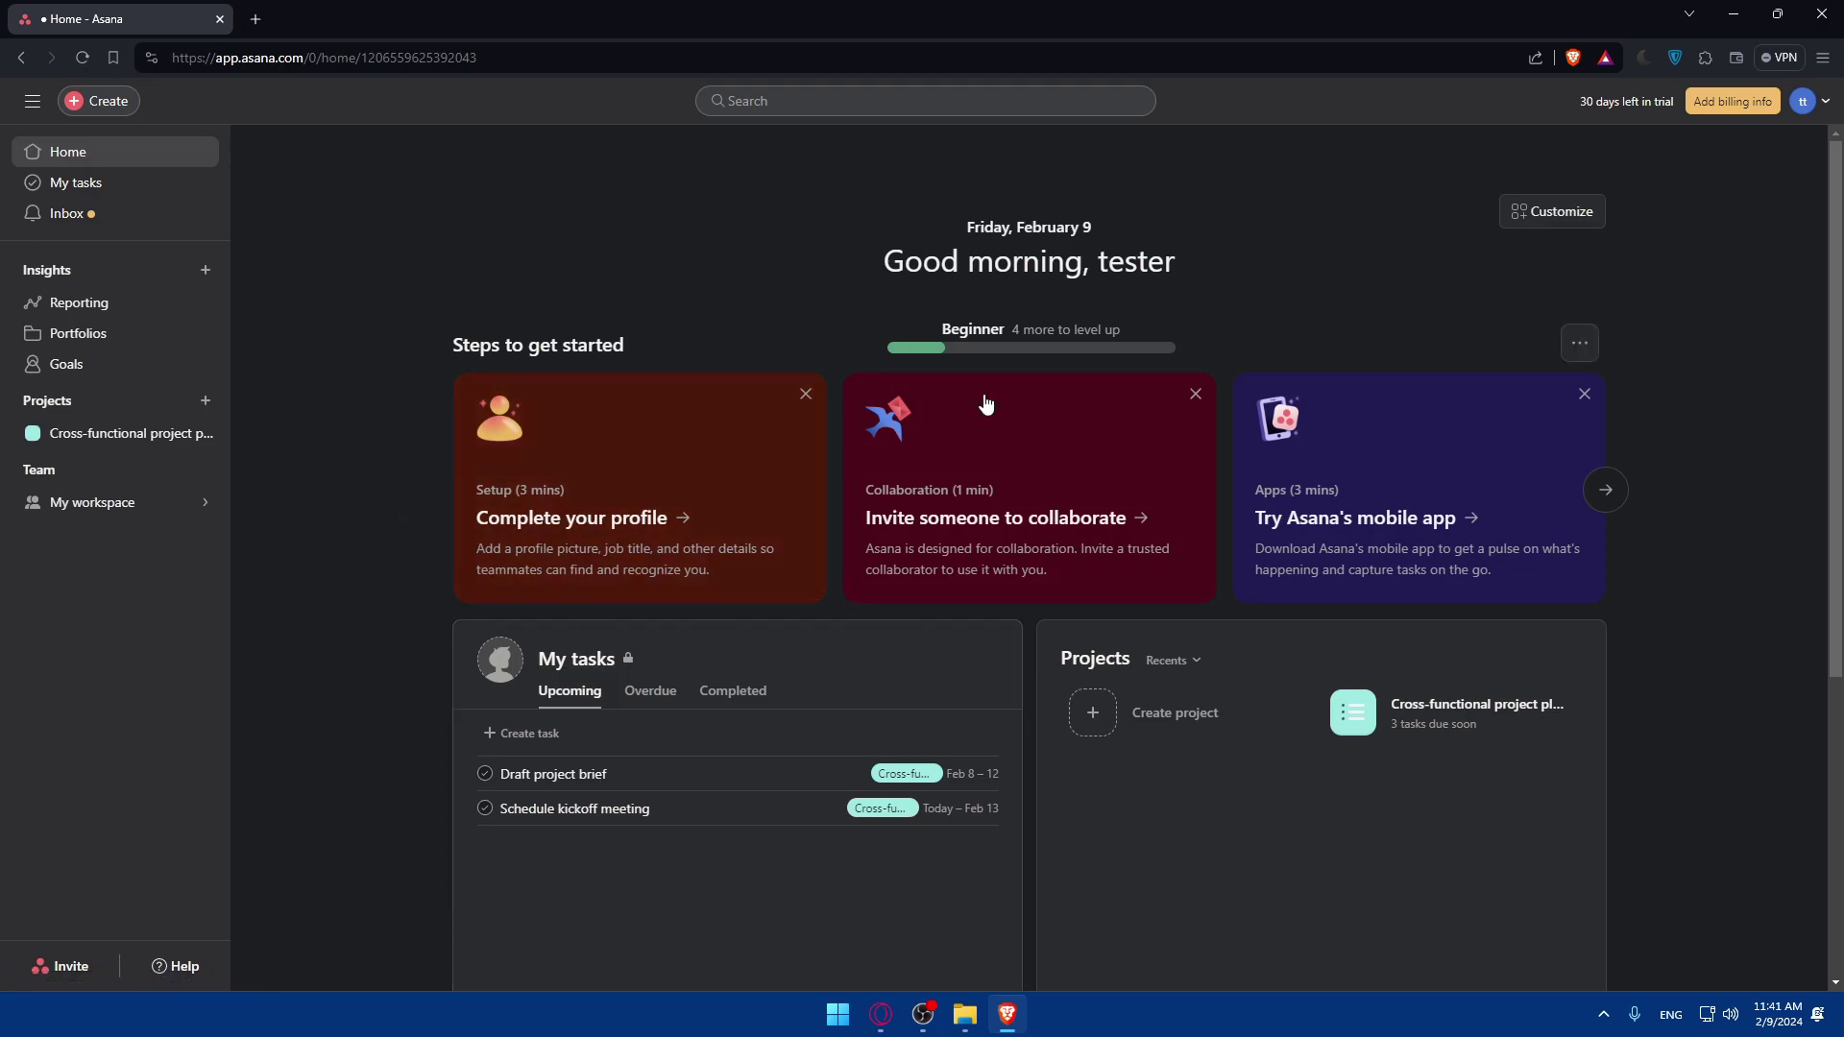
Load asana.com/apps in a new tab, fixing the mistyped 'apss' address
click(262, 15)
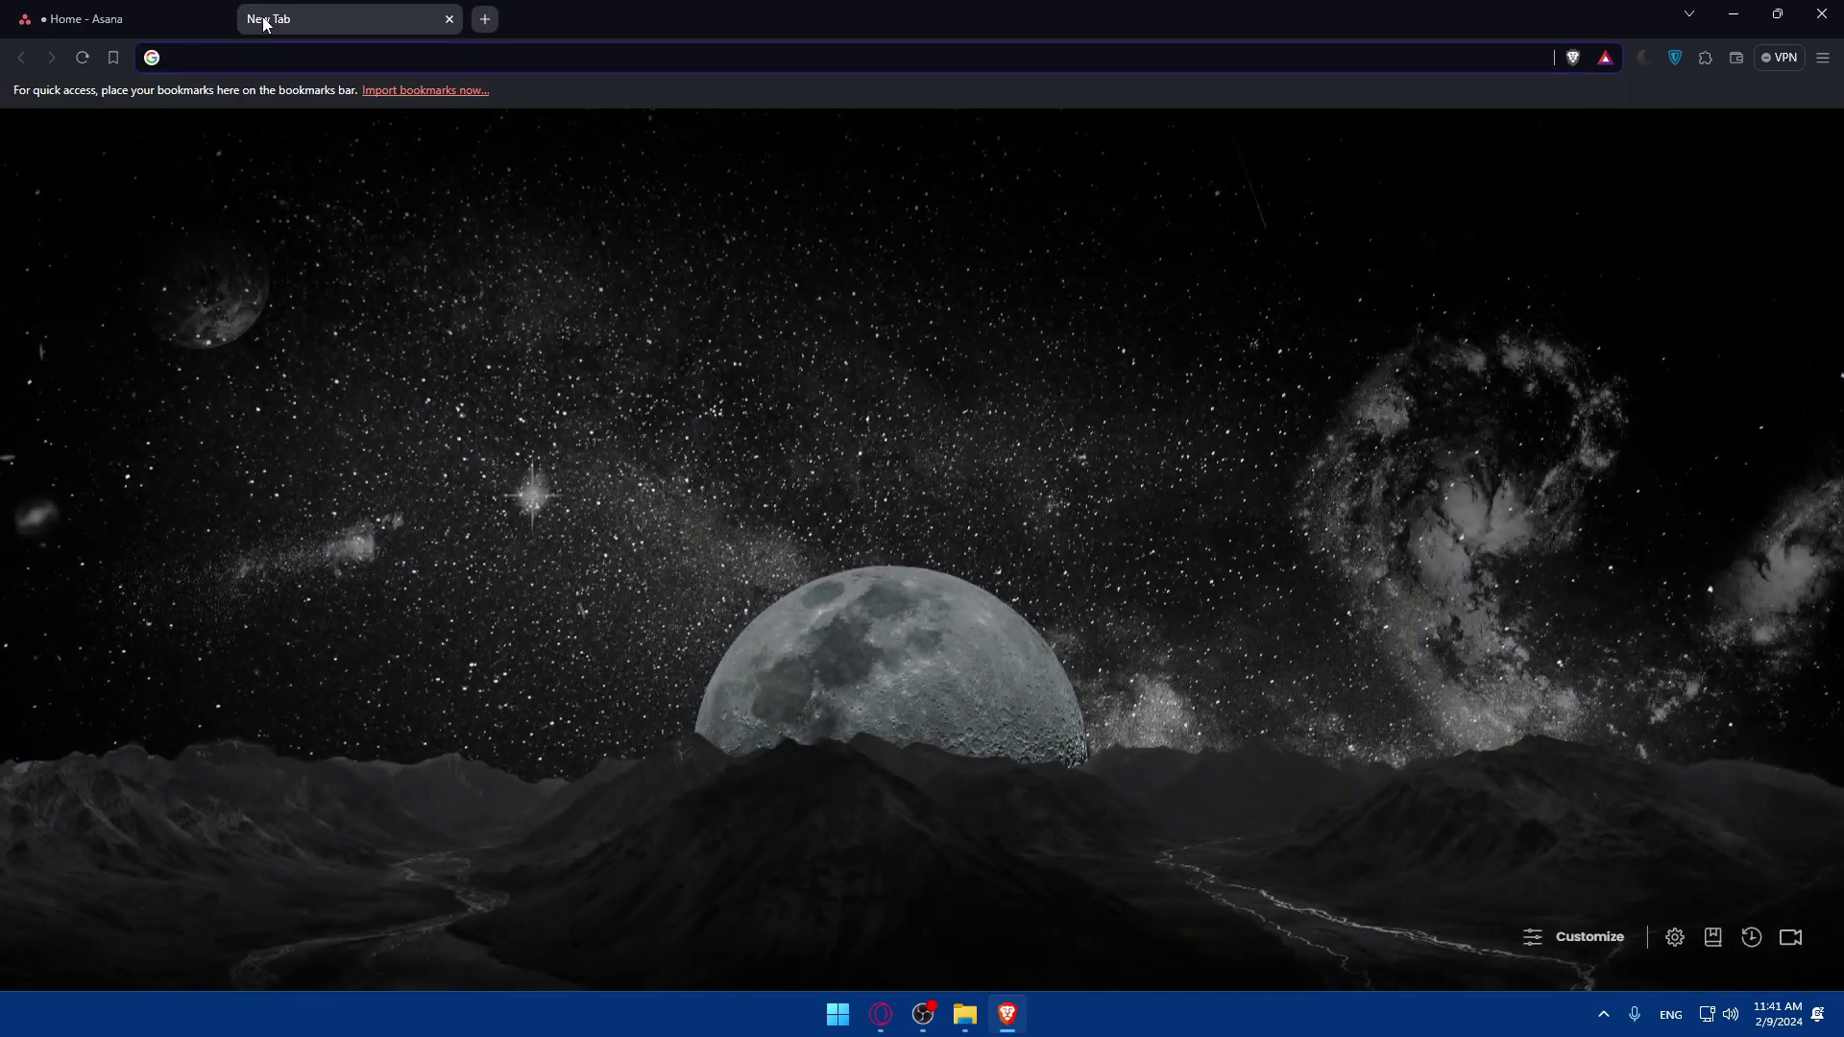
text(asana.c)
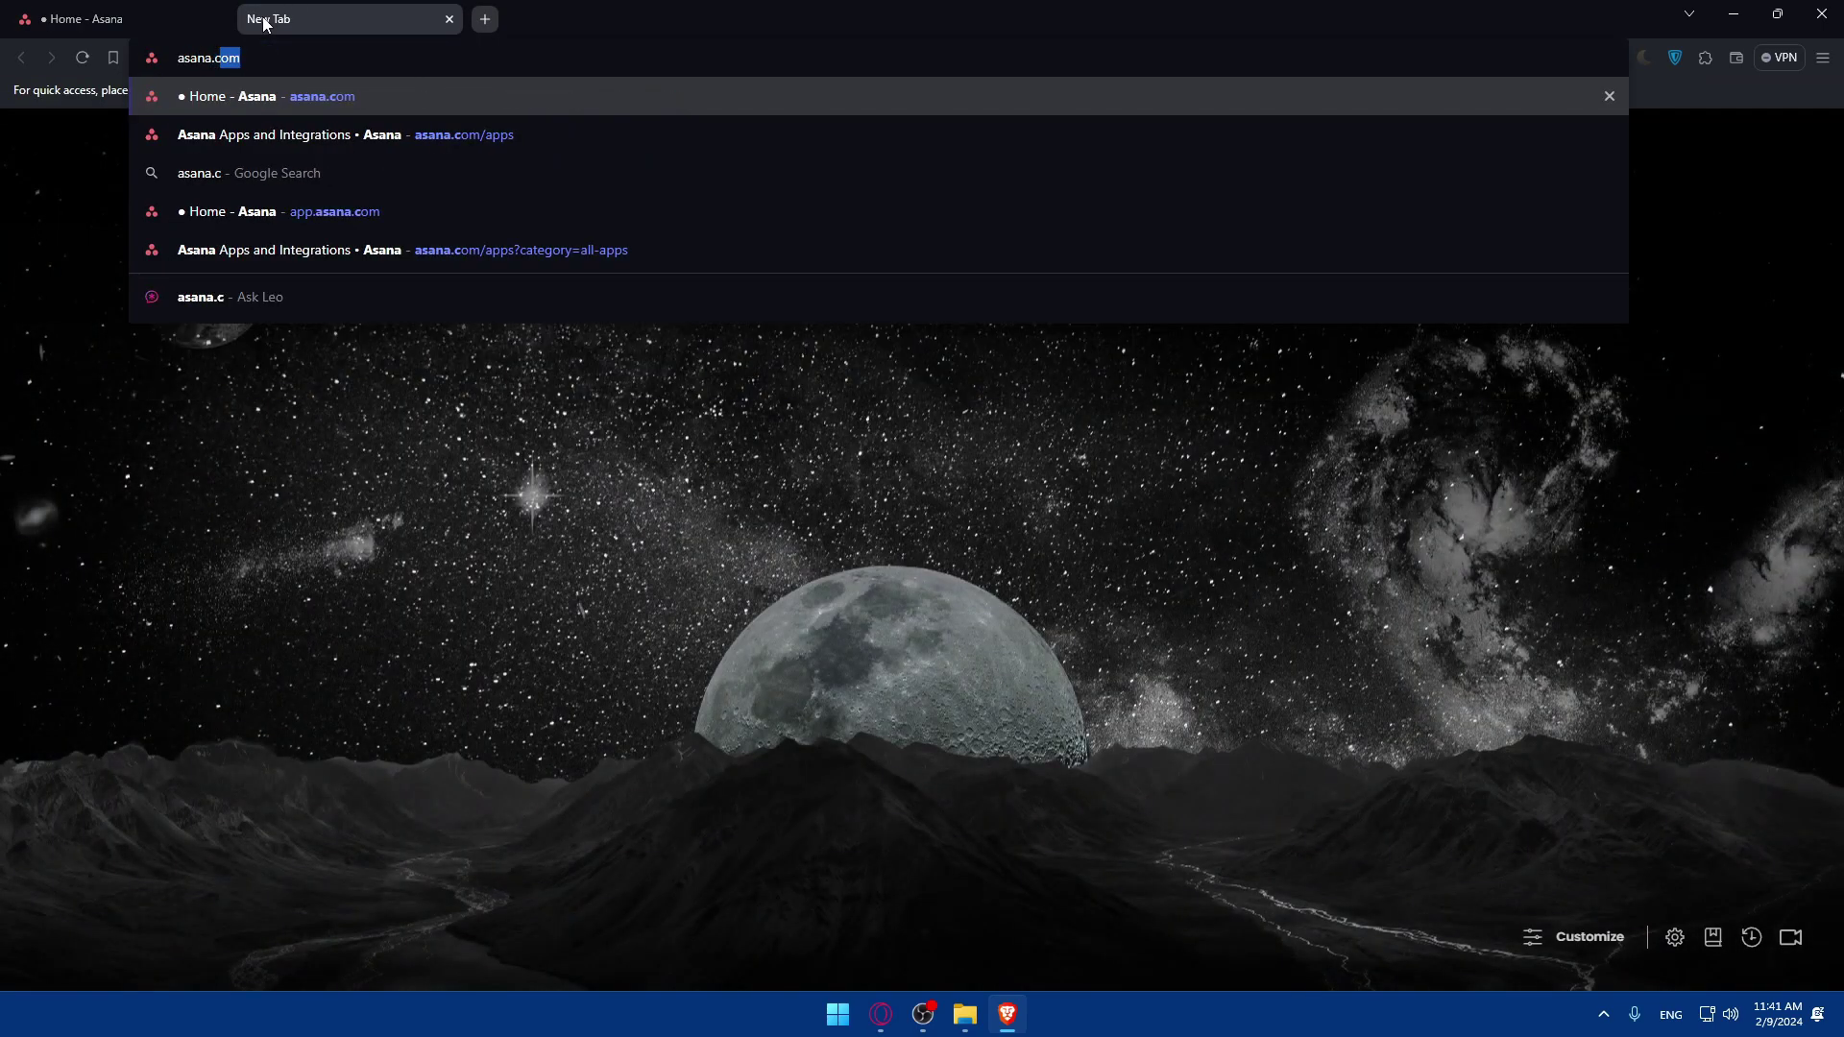
text(om/apss)
key(Return)
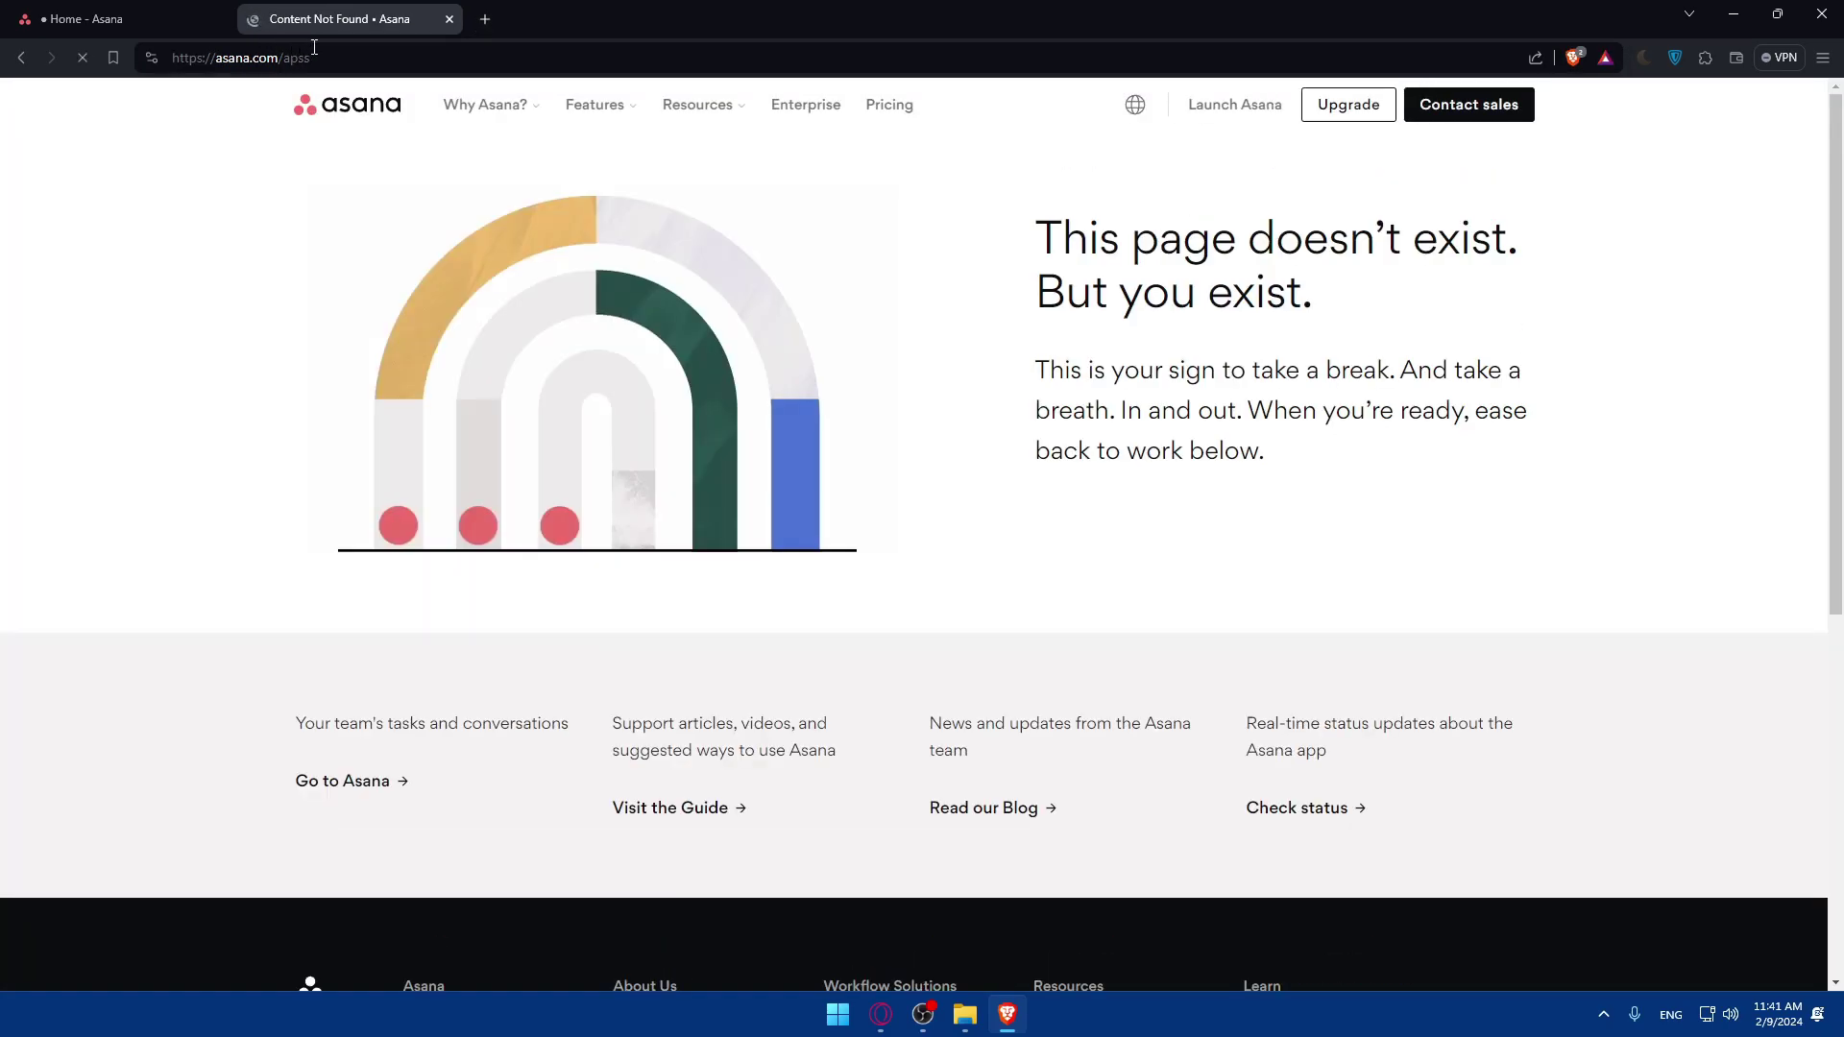
click(314, 47)
drag(318, 58, 288, 58)
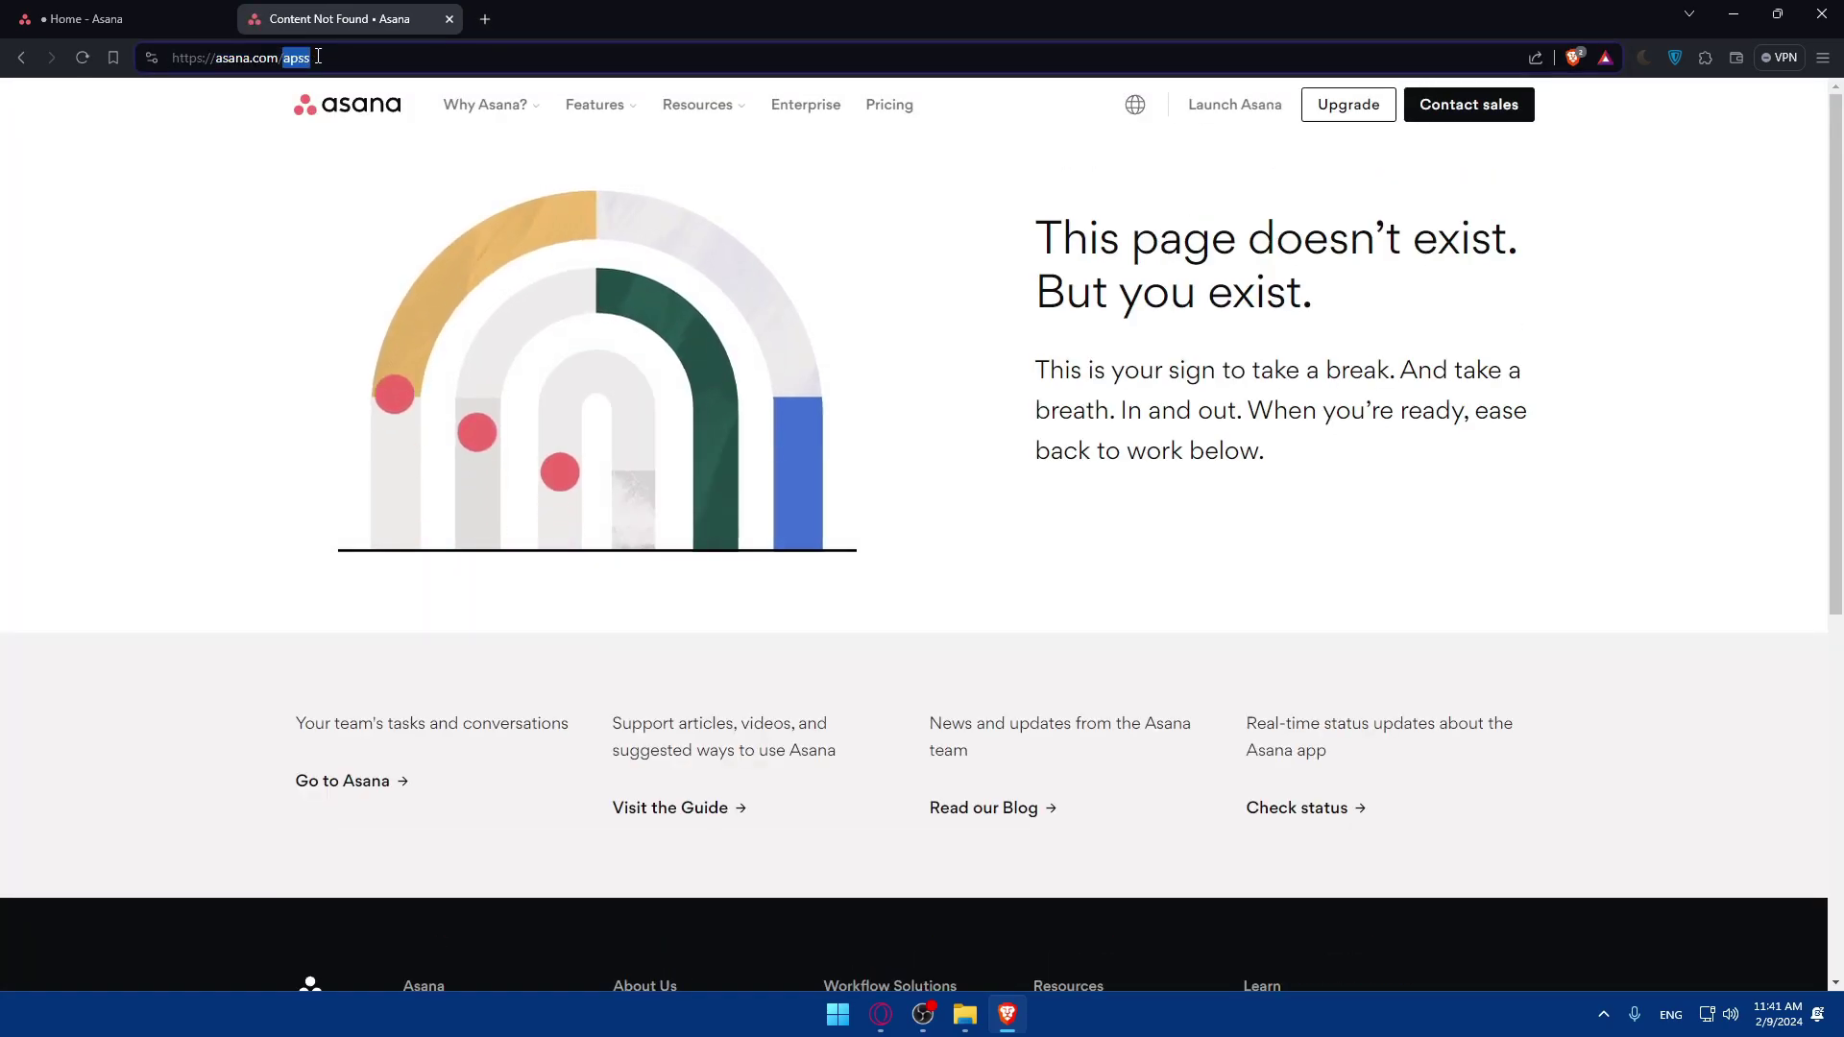
text(p)
key(Return)
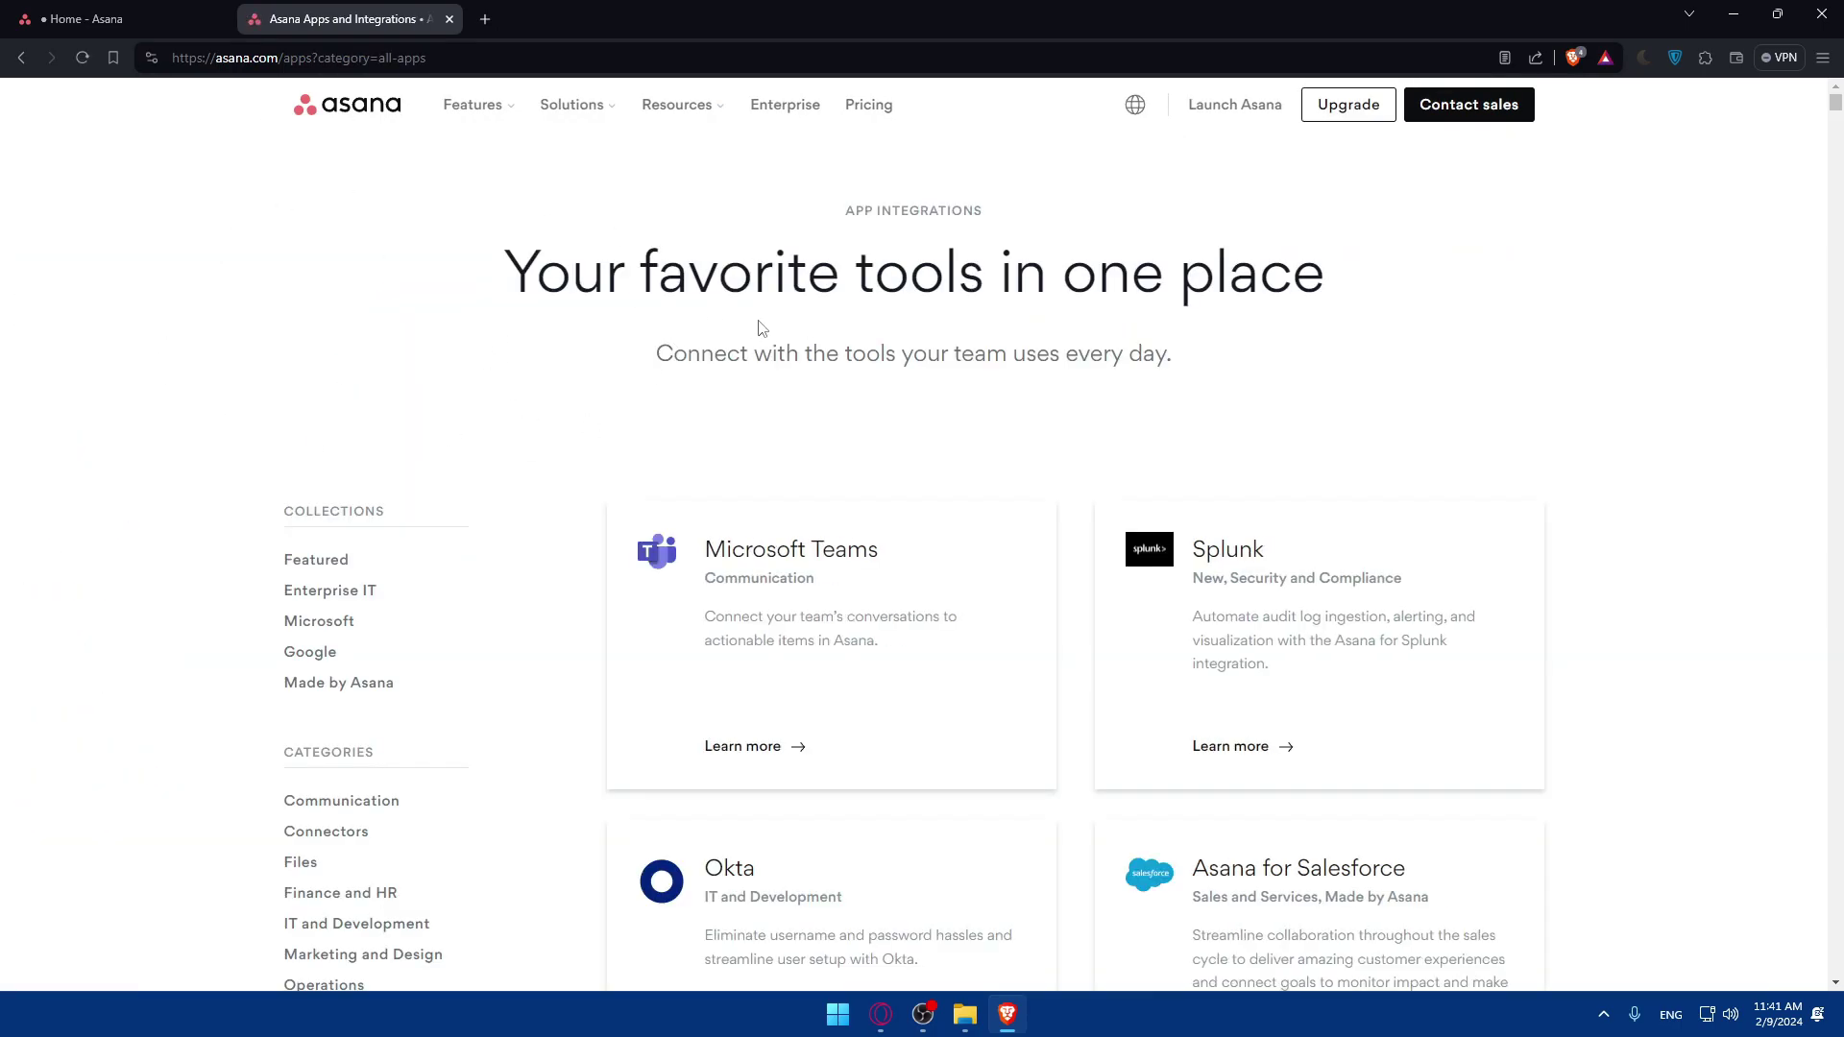
Browse the Microsoft apps collection, then switch the Categories filter to All Apps
scroll(961, 363, down, 20)
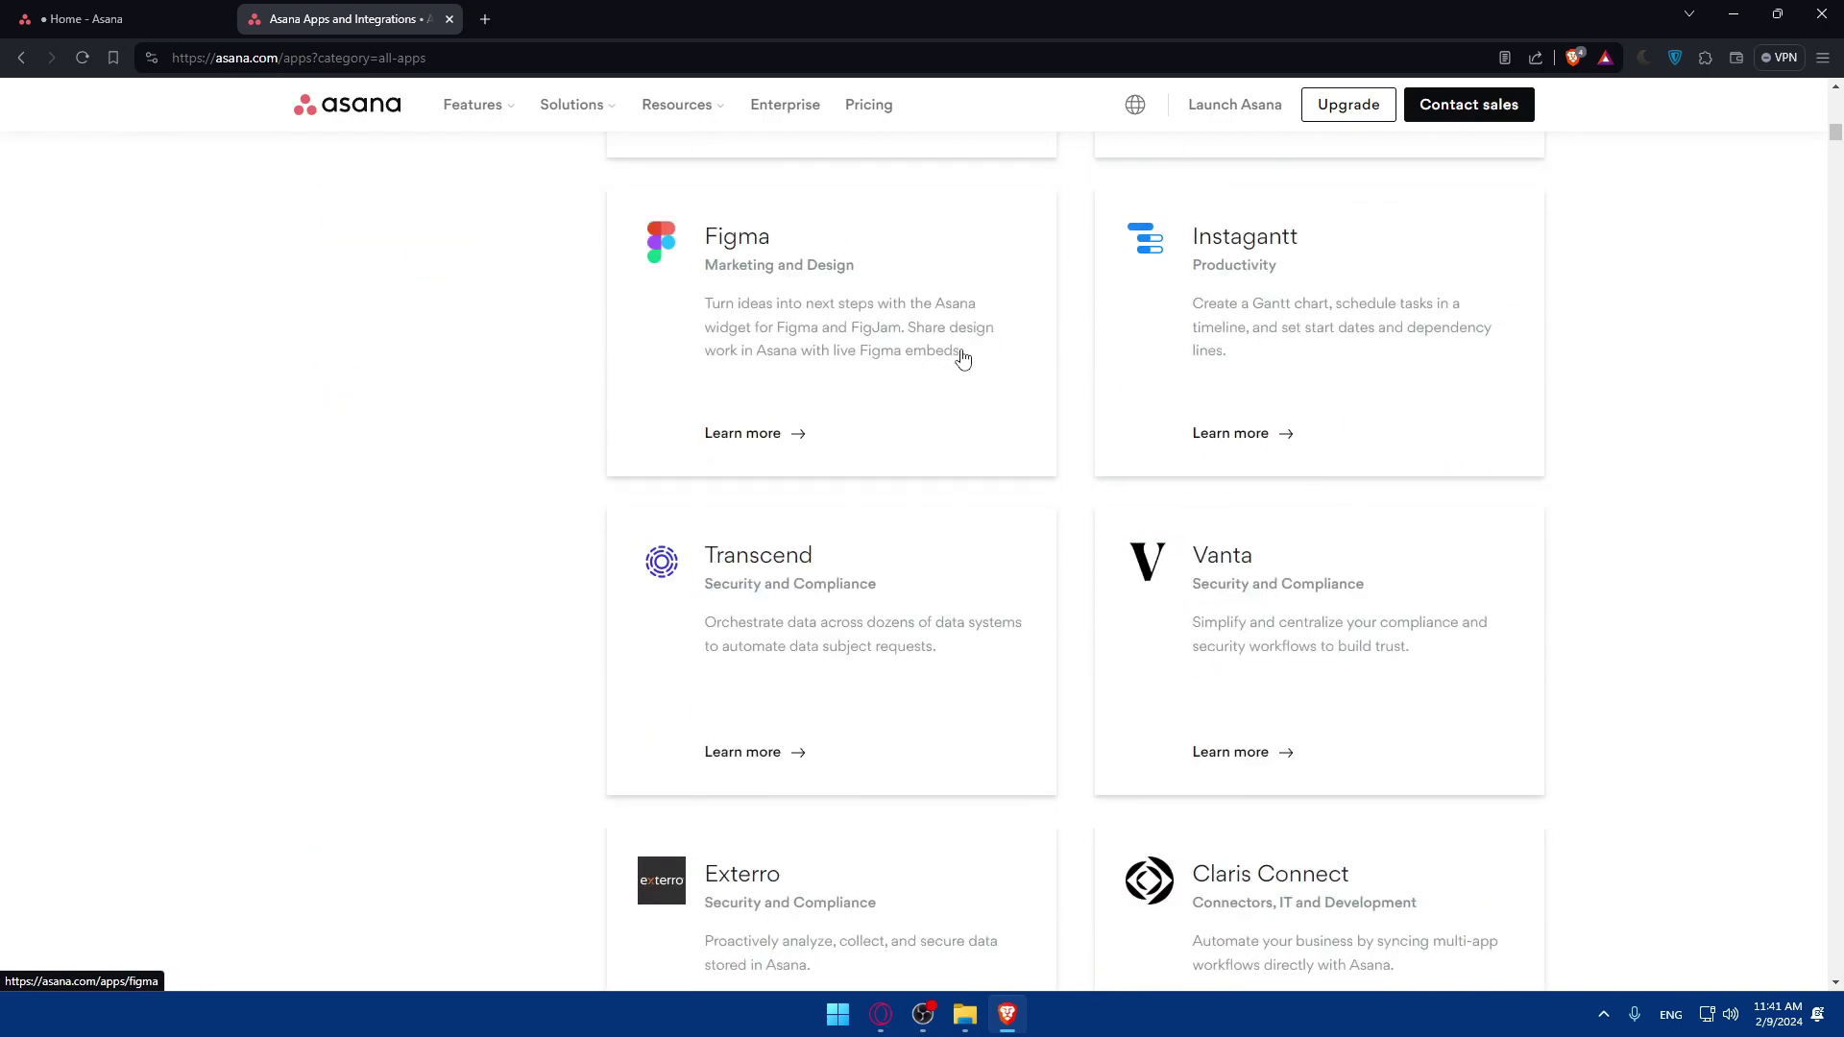
scroll(967, 344, down, 20)
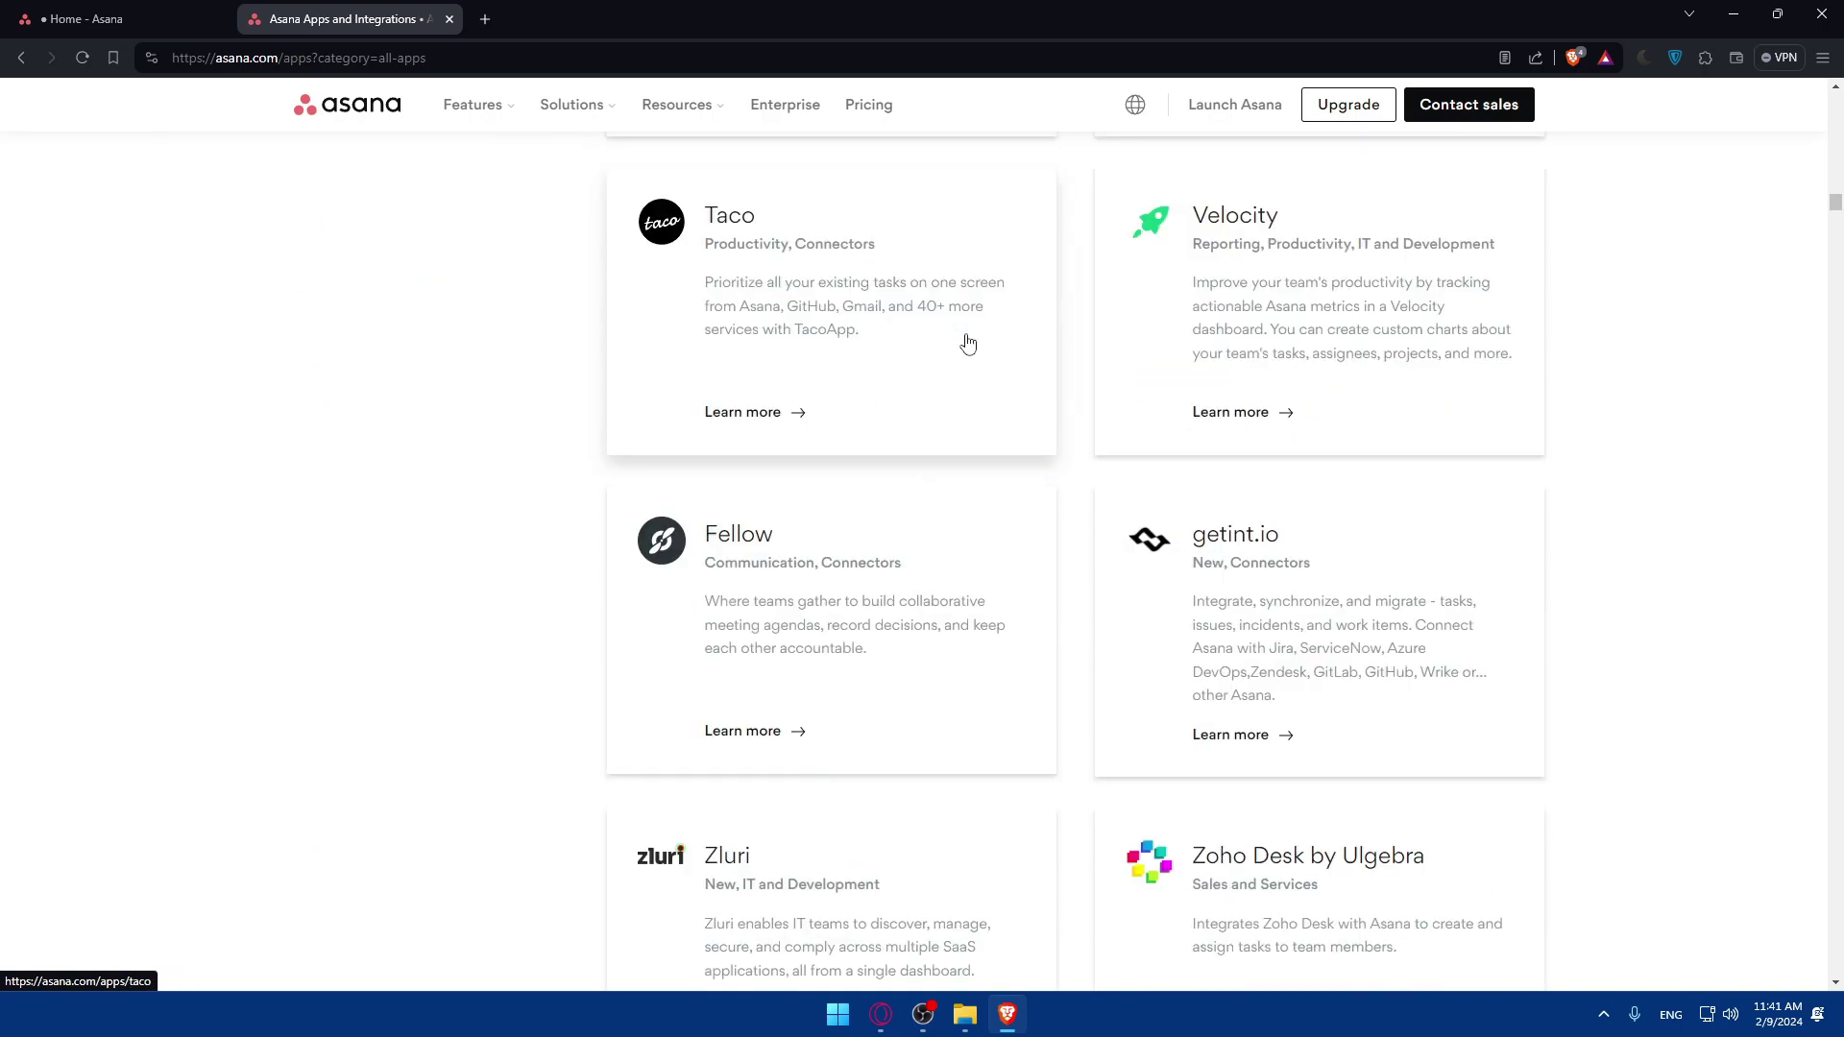
scroll(967, 344, down, 20)
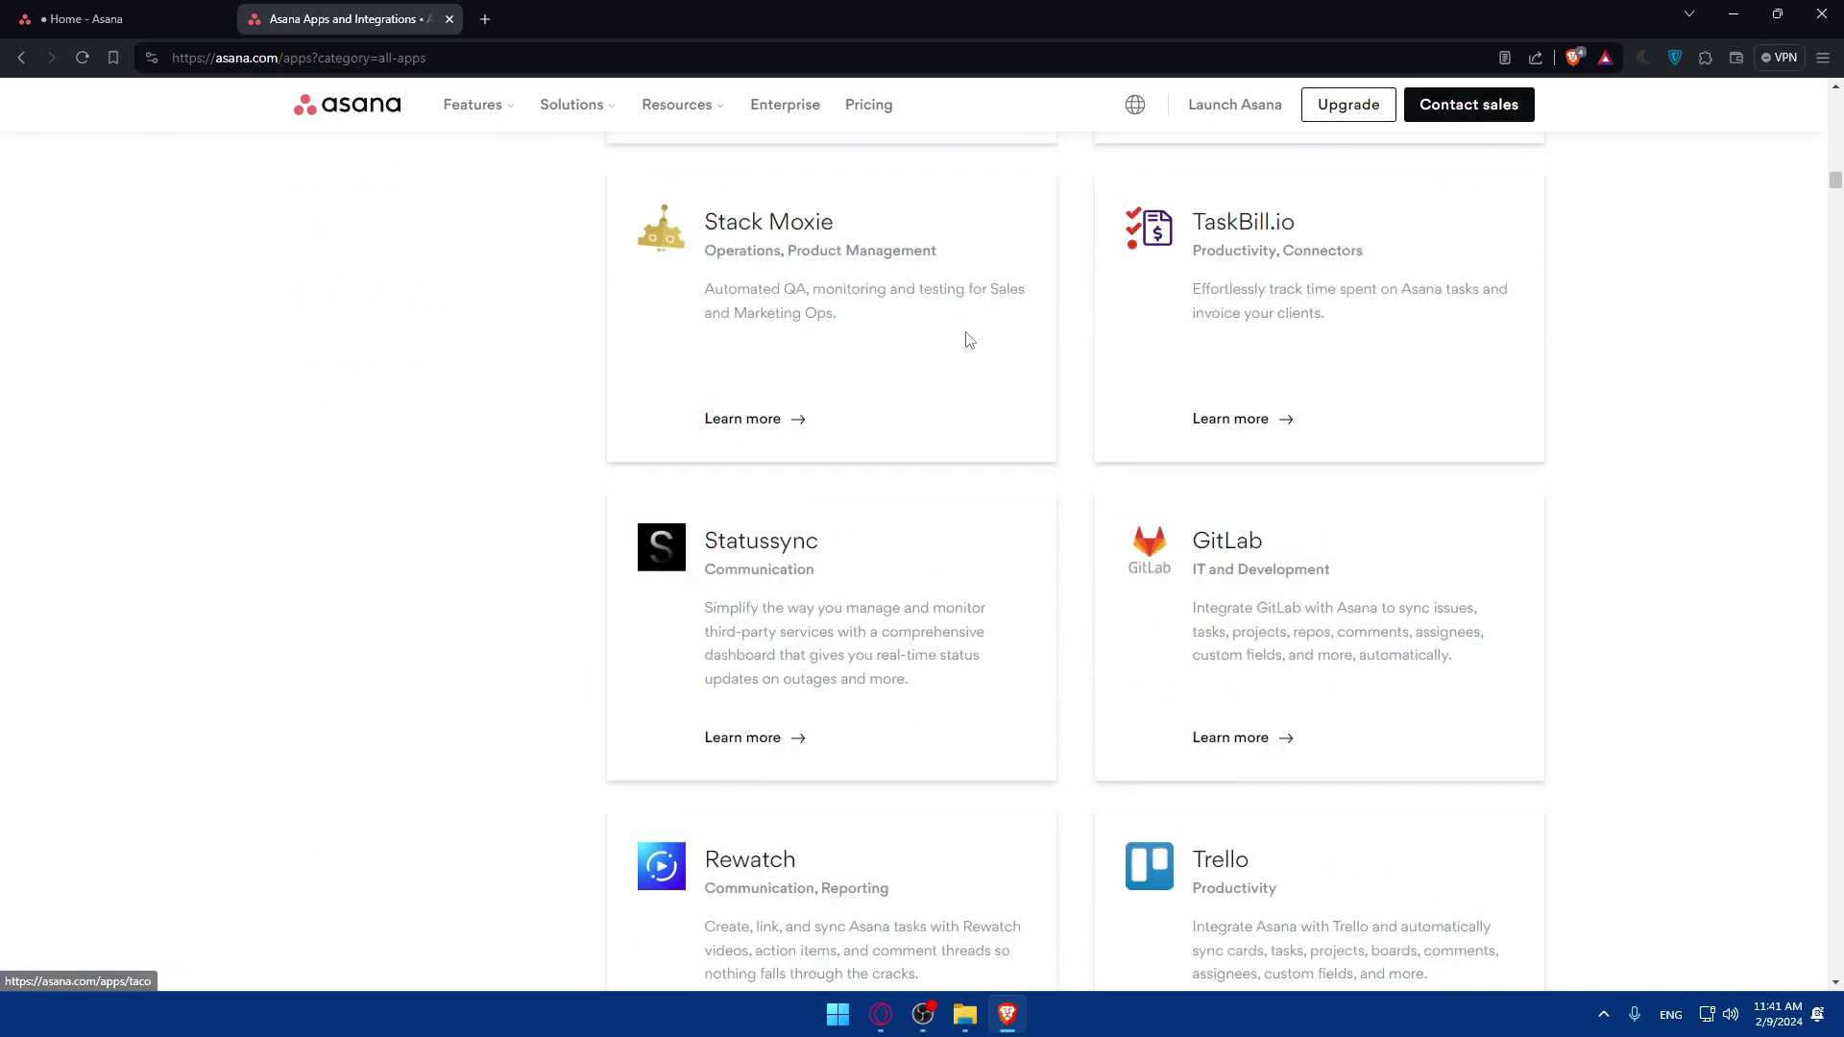
scroll(967, 344, up, 10)
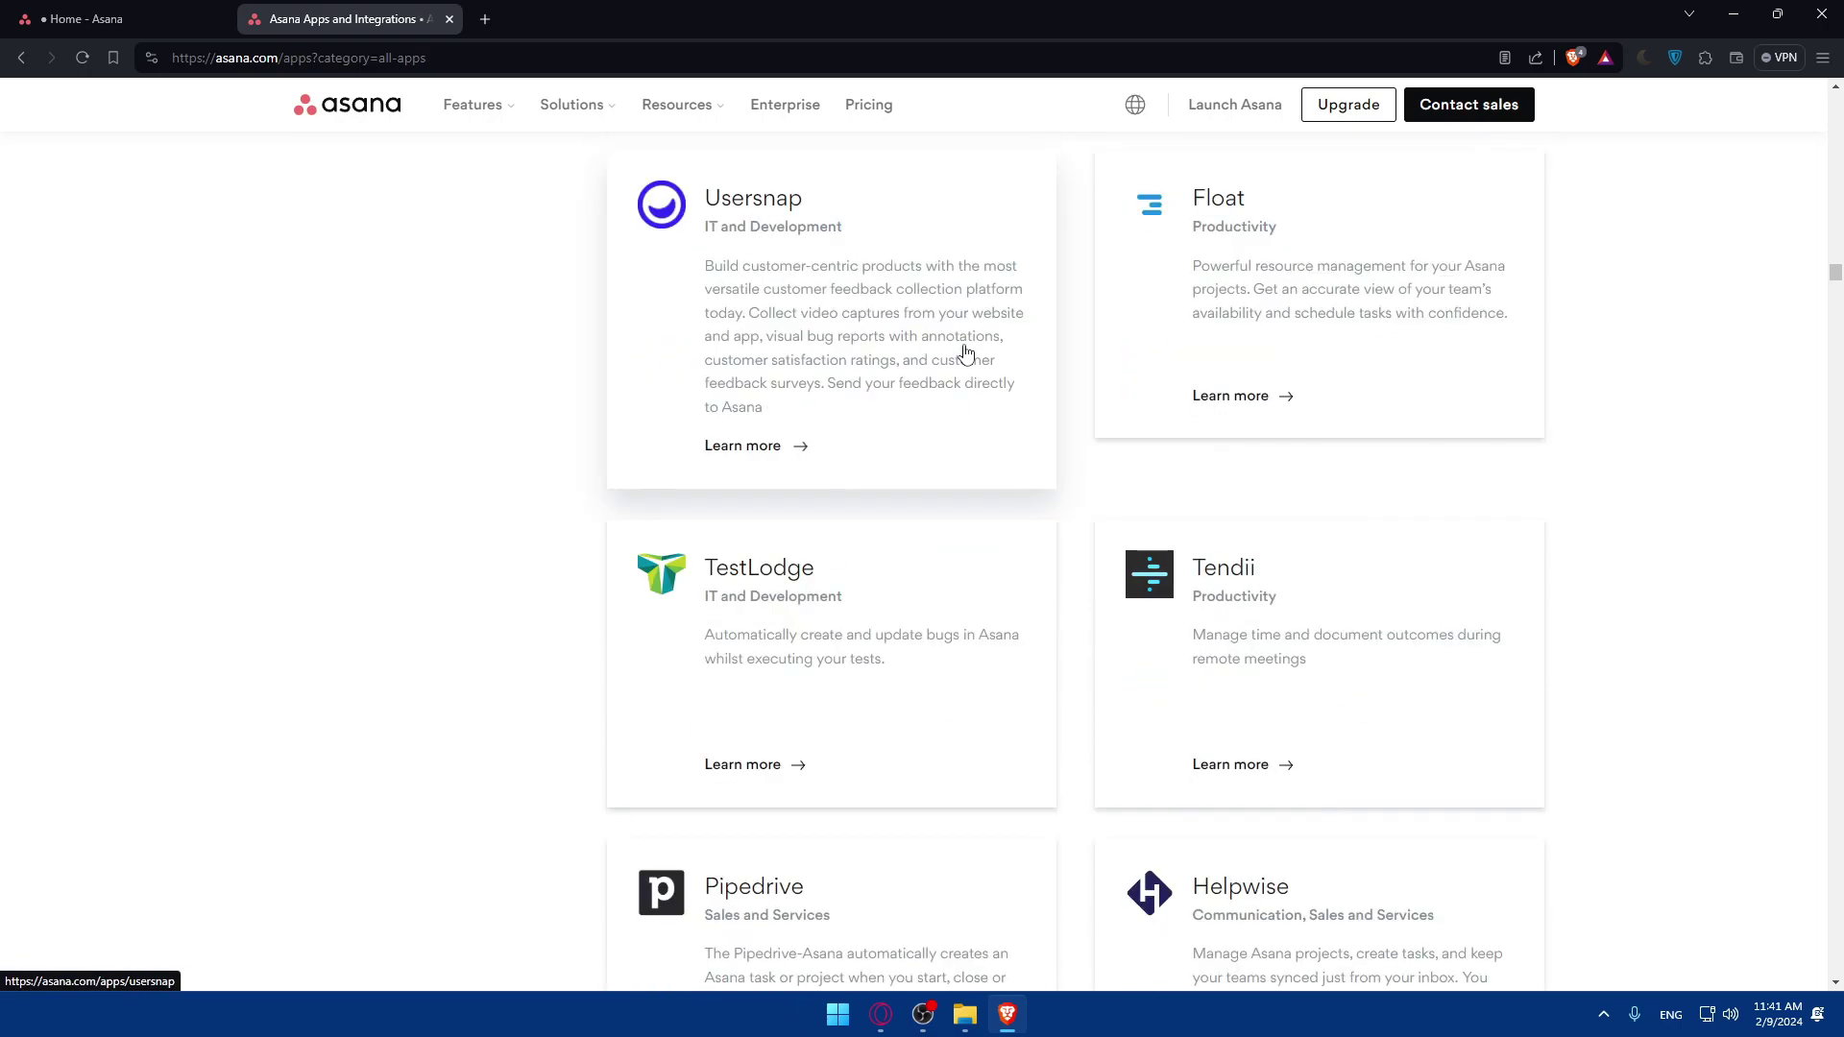
drag(1835, 215, 1835, 91)
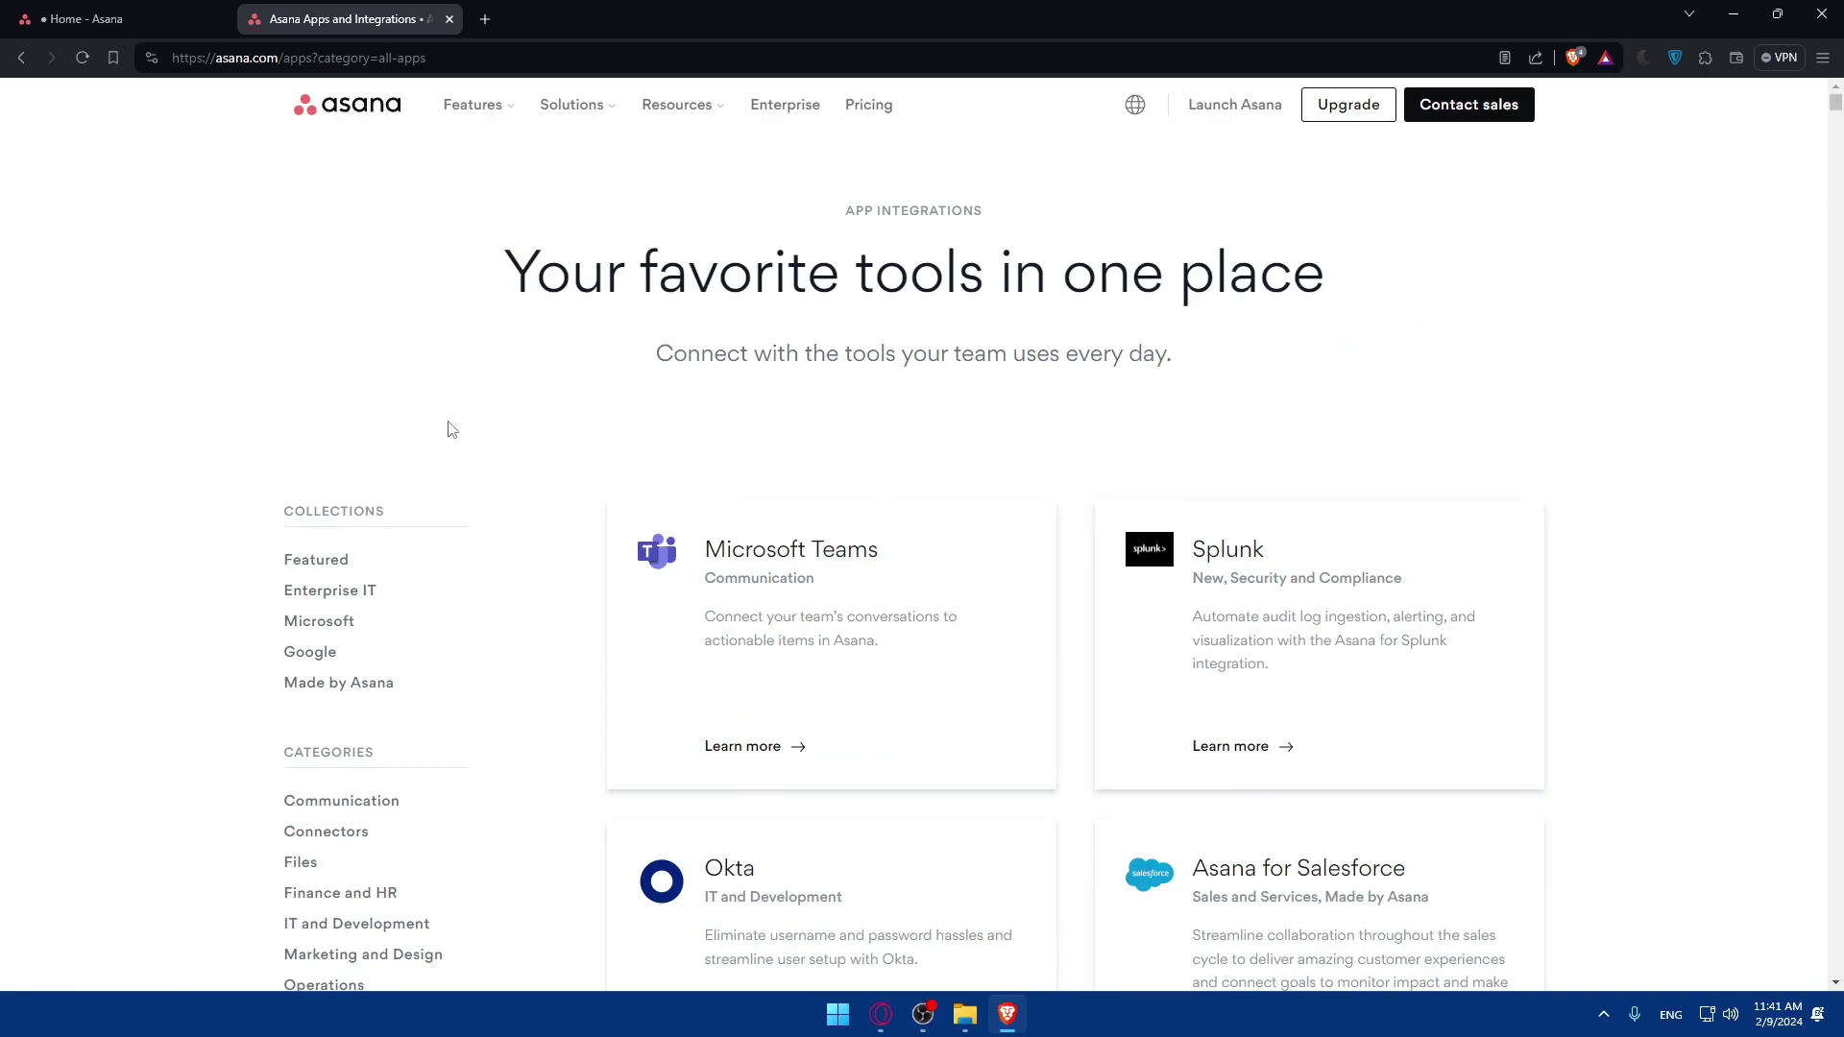
scroll(403, 490, down, 2)
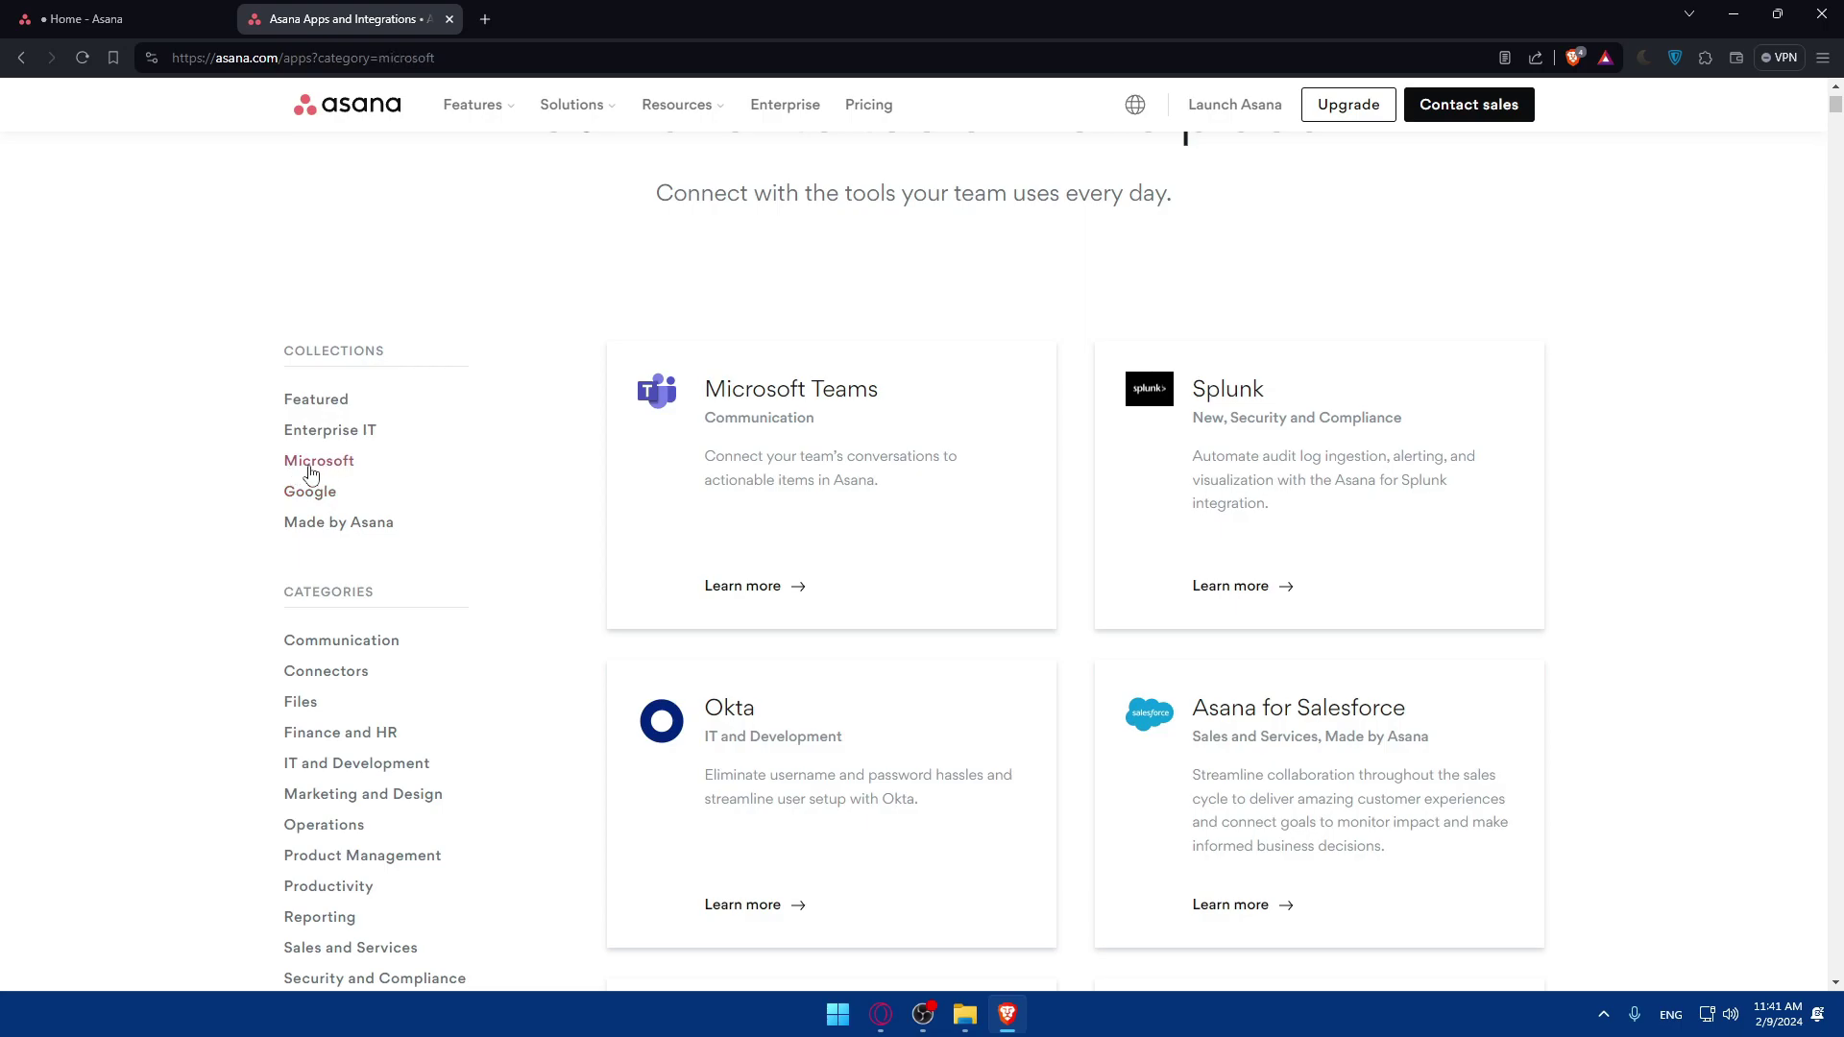
scroll(1121, 535, down, 14)
scroll(1124, 541, up, 2)
scroll(771, 778, up, 10)
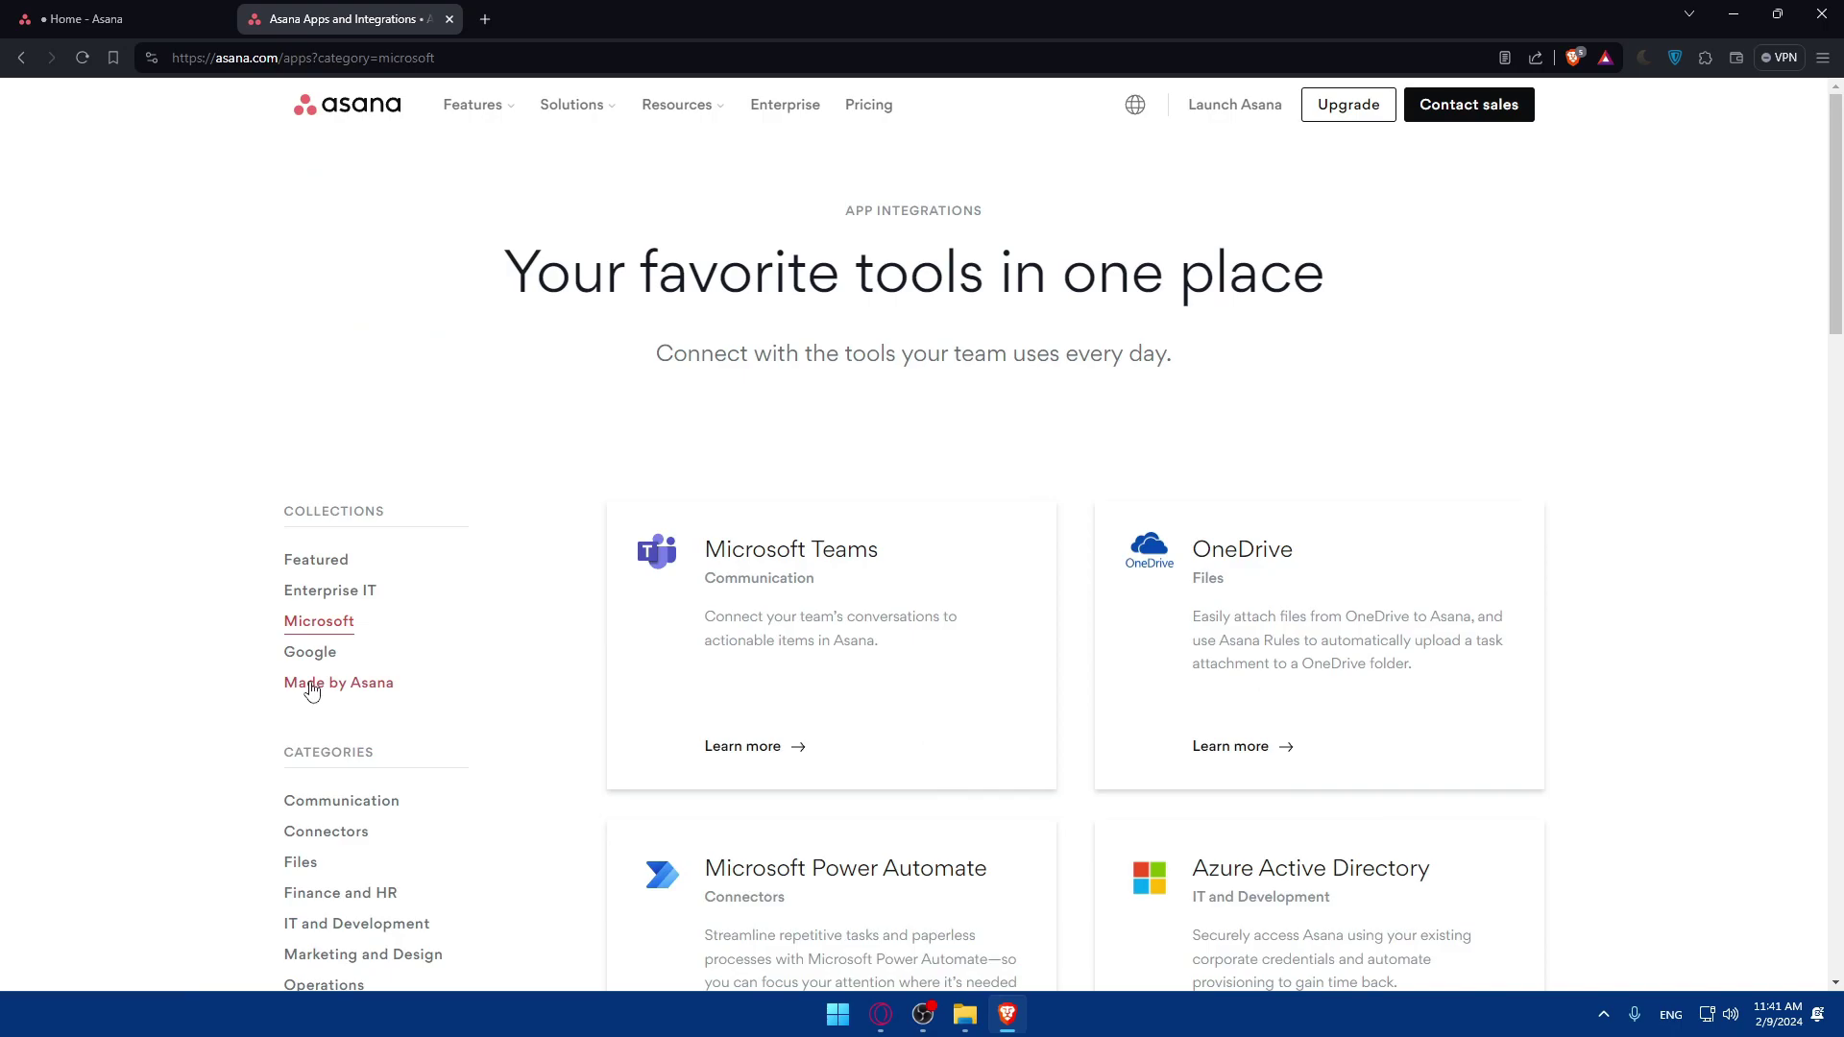
scroll(311, 691, down, 5)
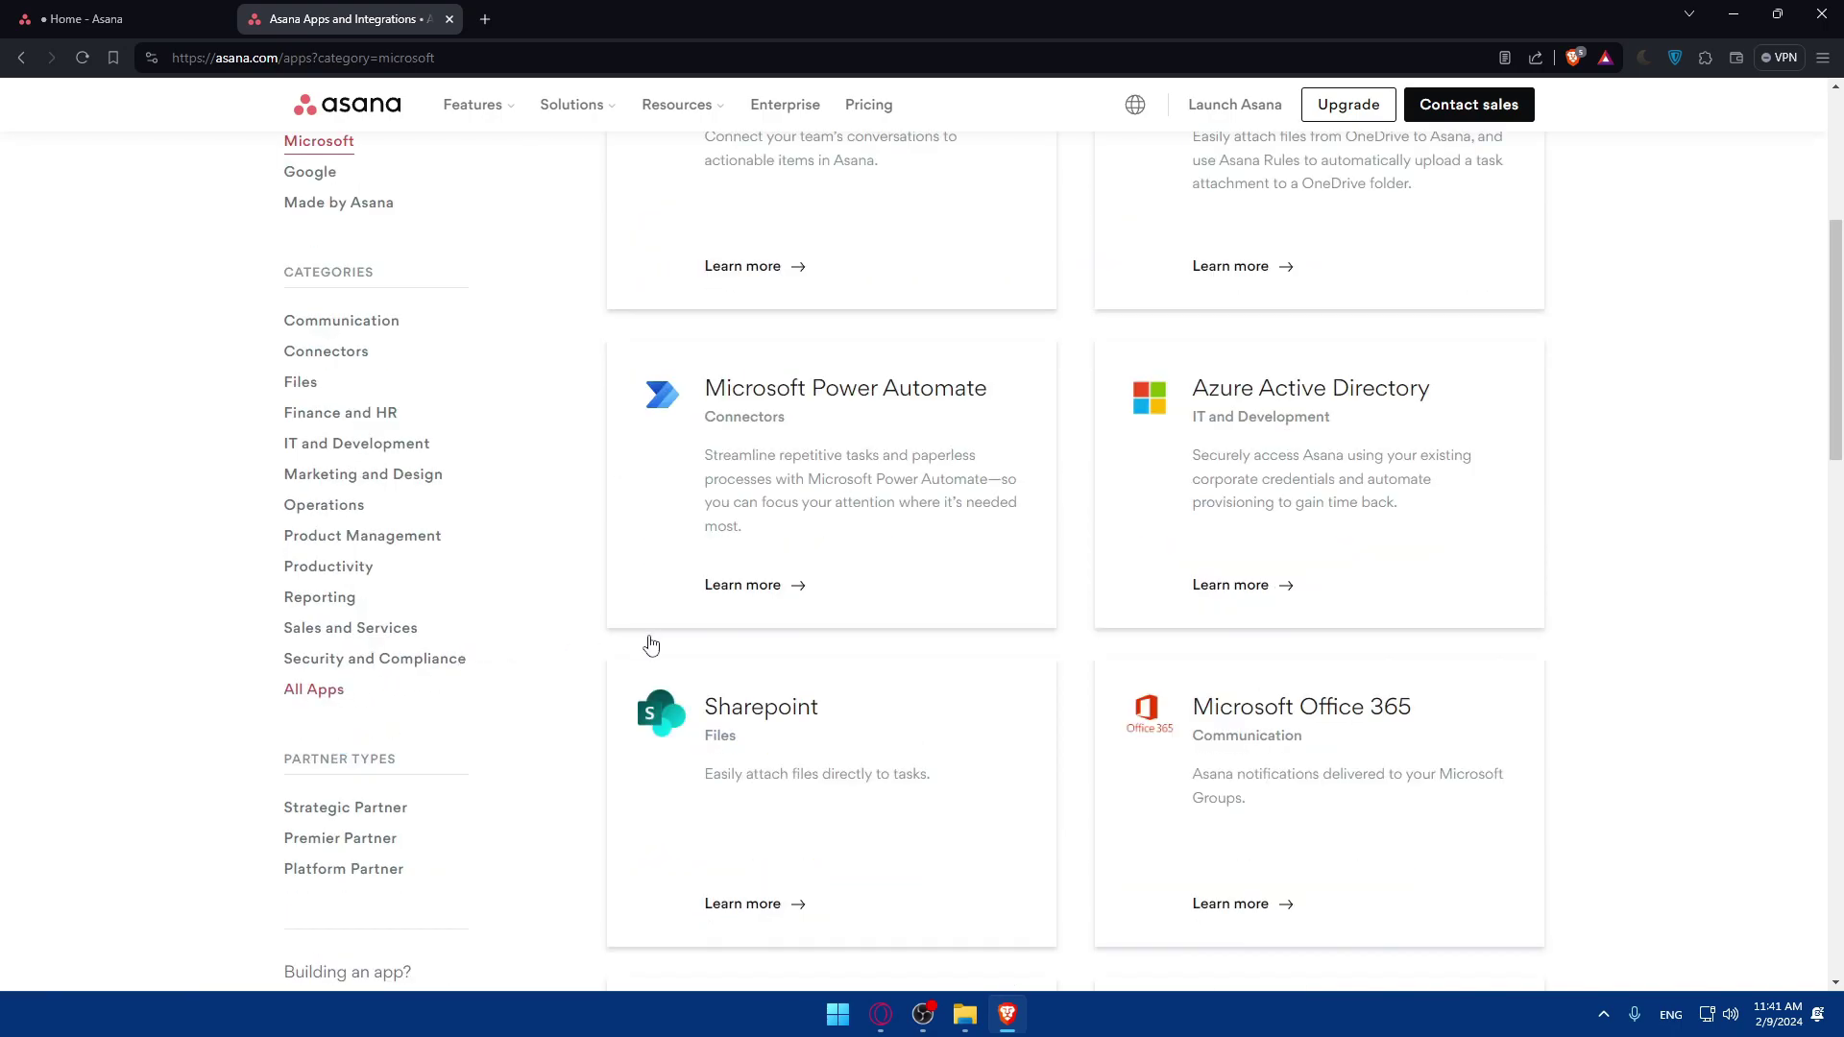
click(313, 689)
scroll(342, 536, down, 2)
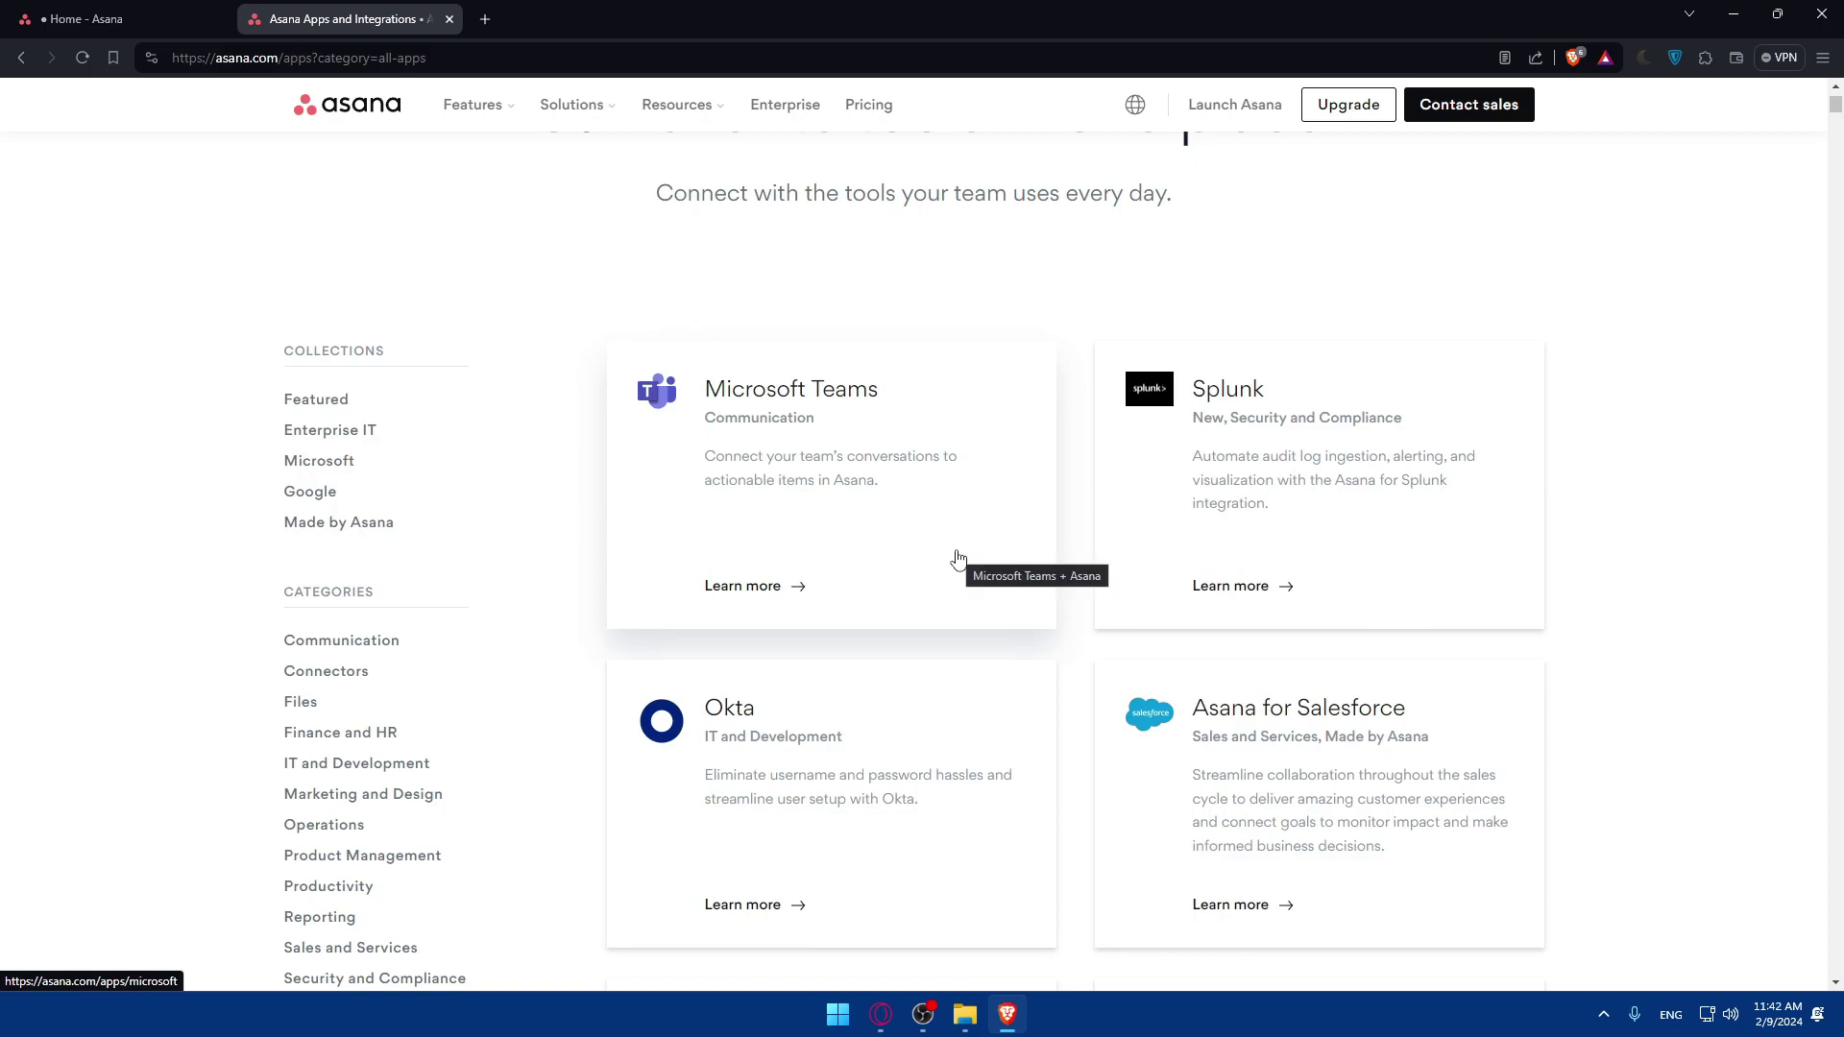
Search the apps page for 'power bi', correcting the typed search term
key(ctrl+f)
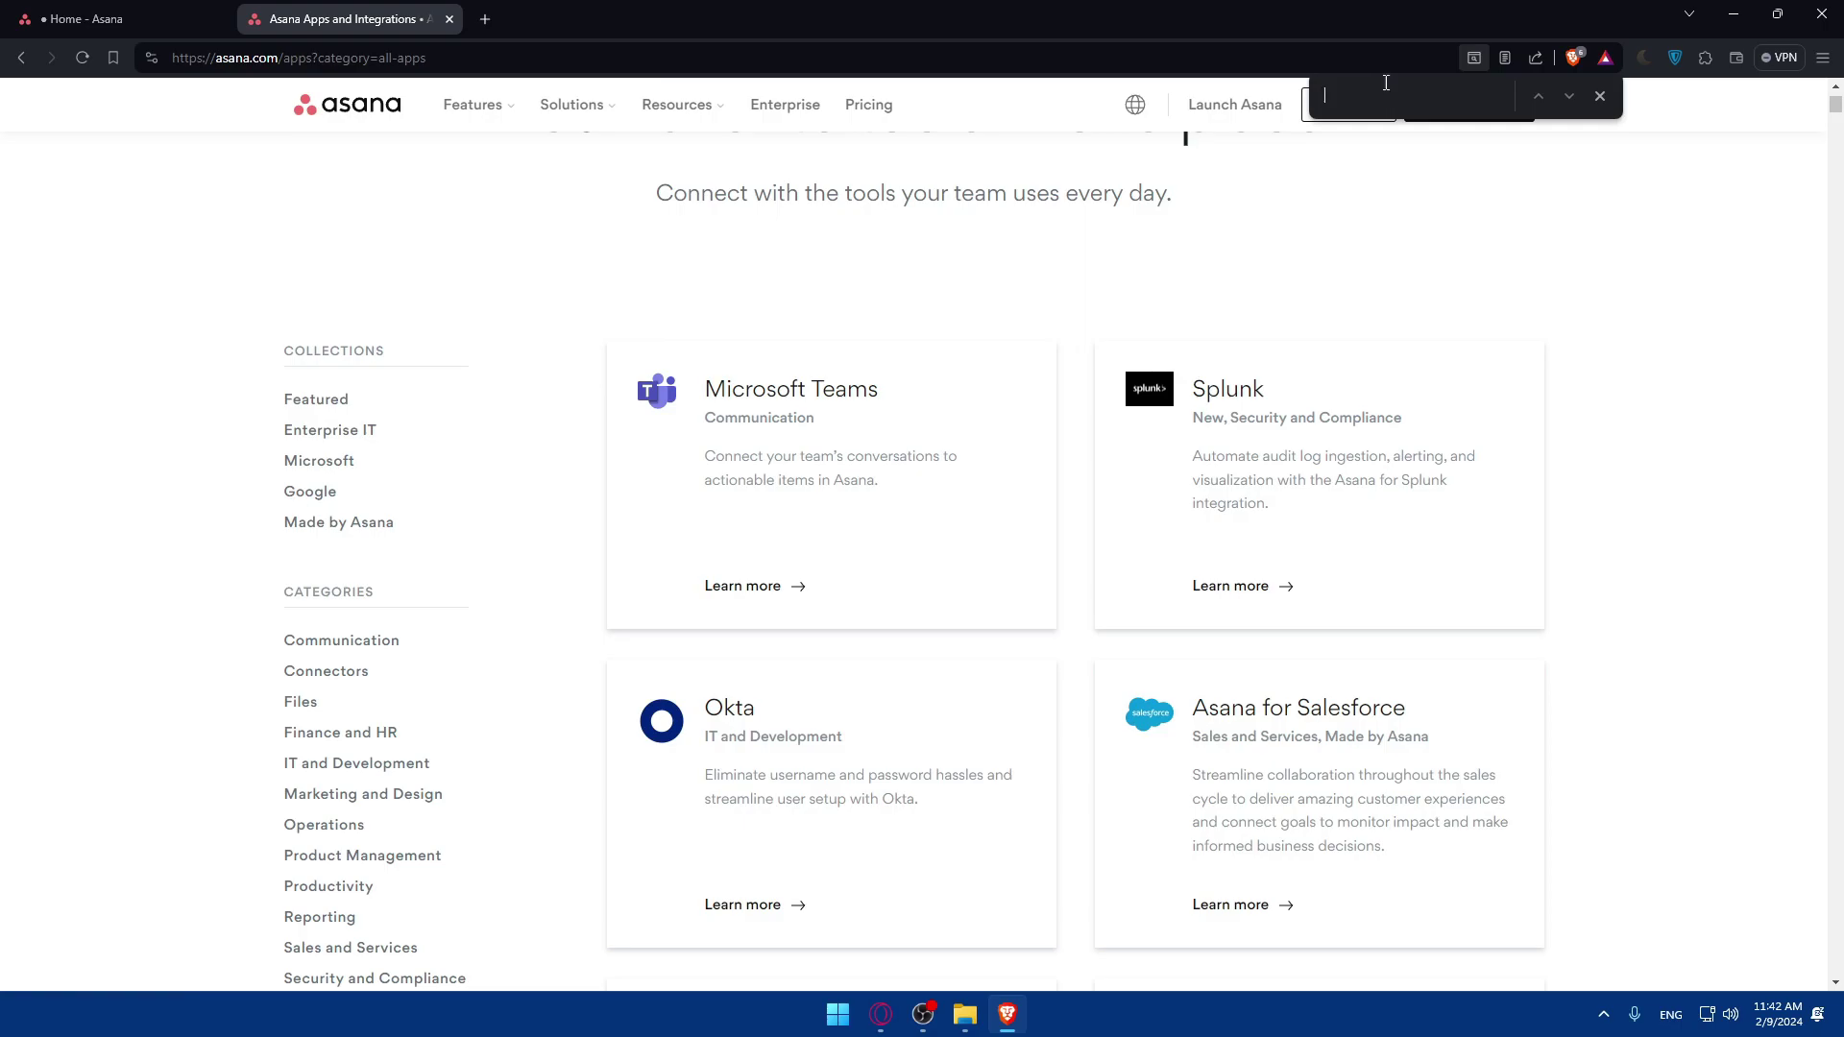
text(*)
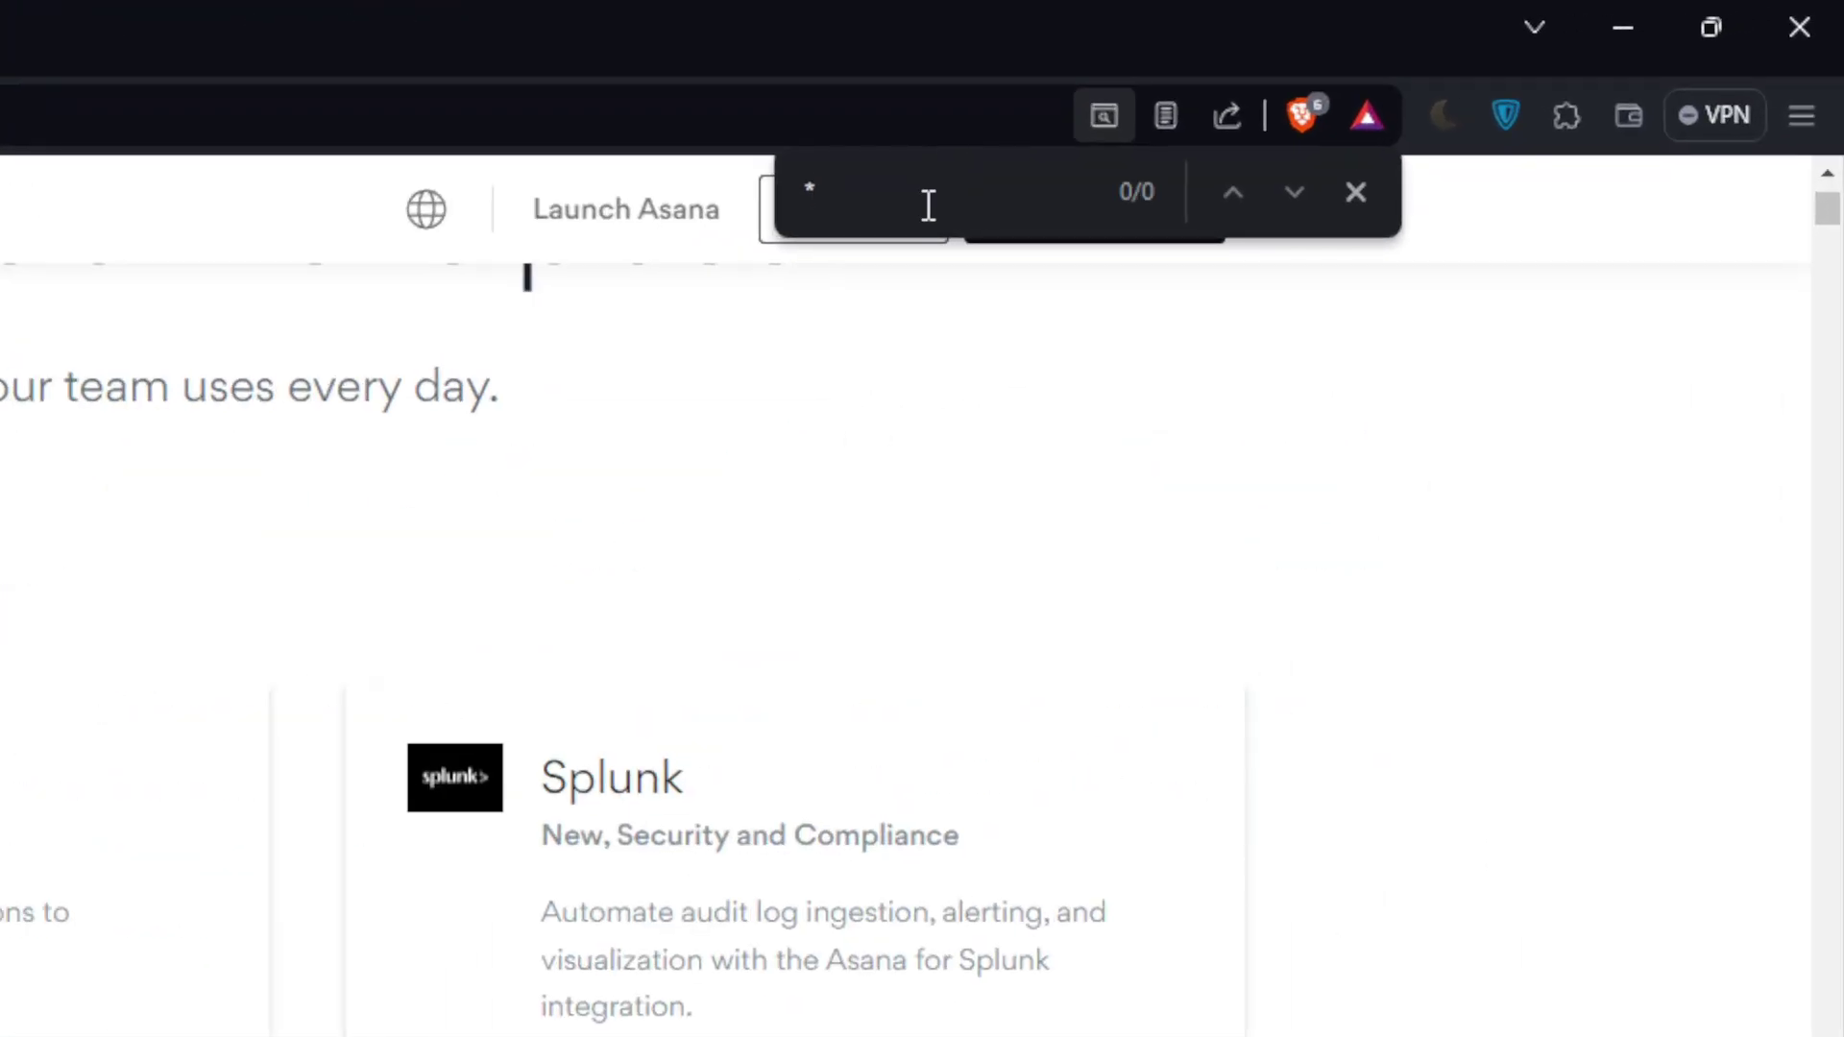
key(BackSpace)
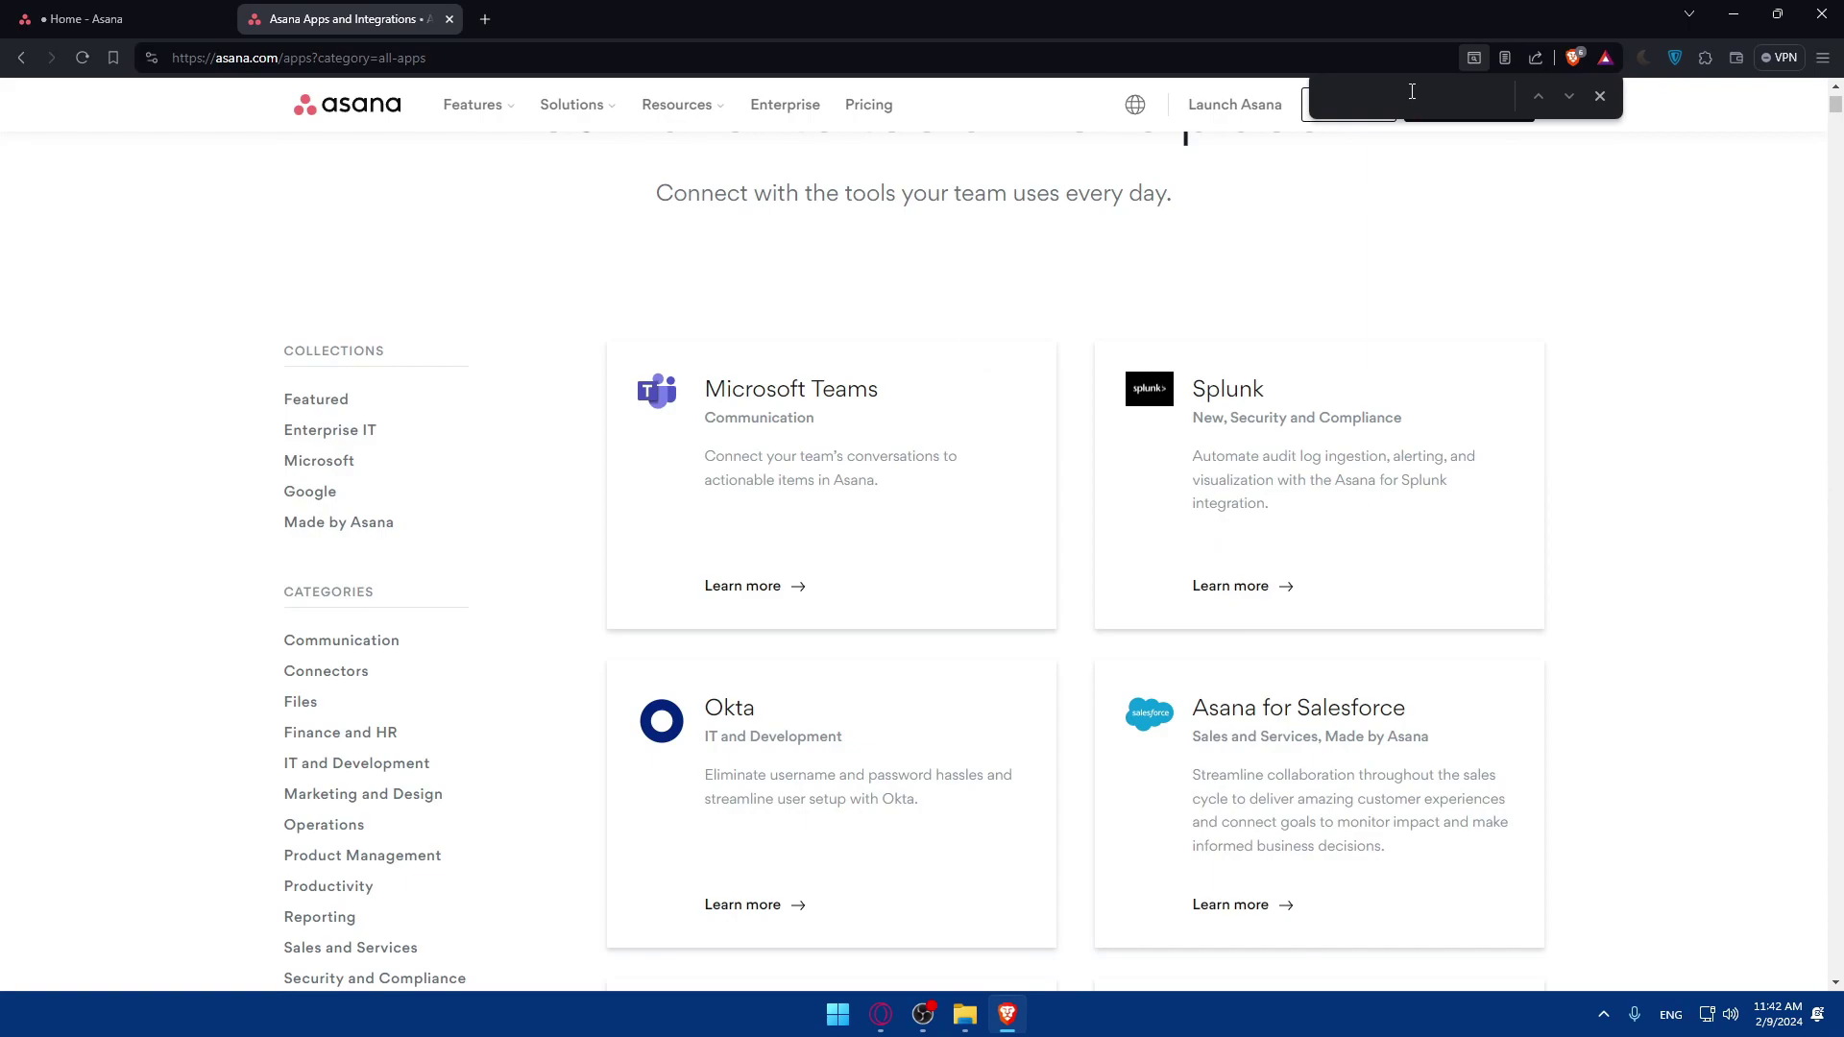
text(power vi)
key(BackSpace)
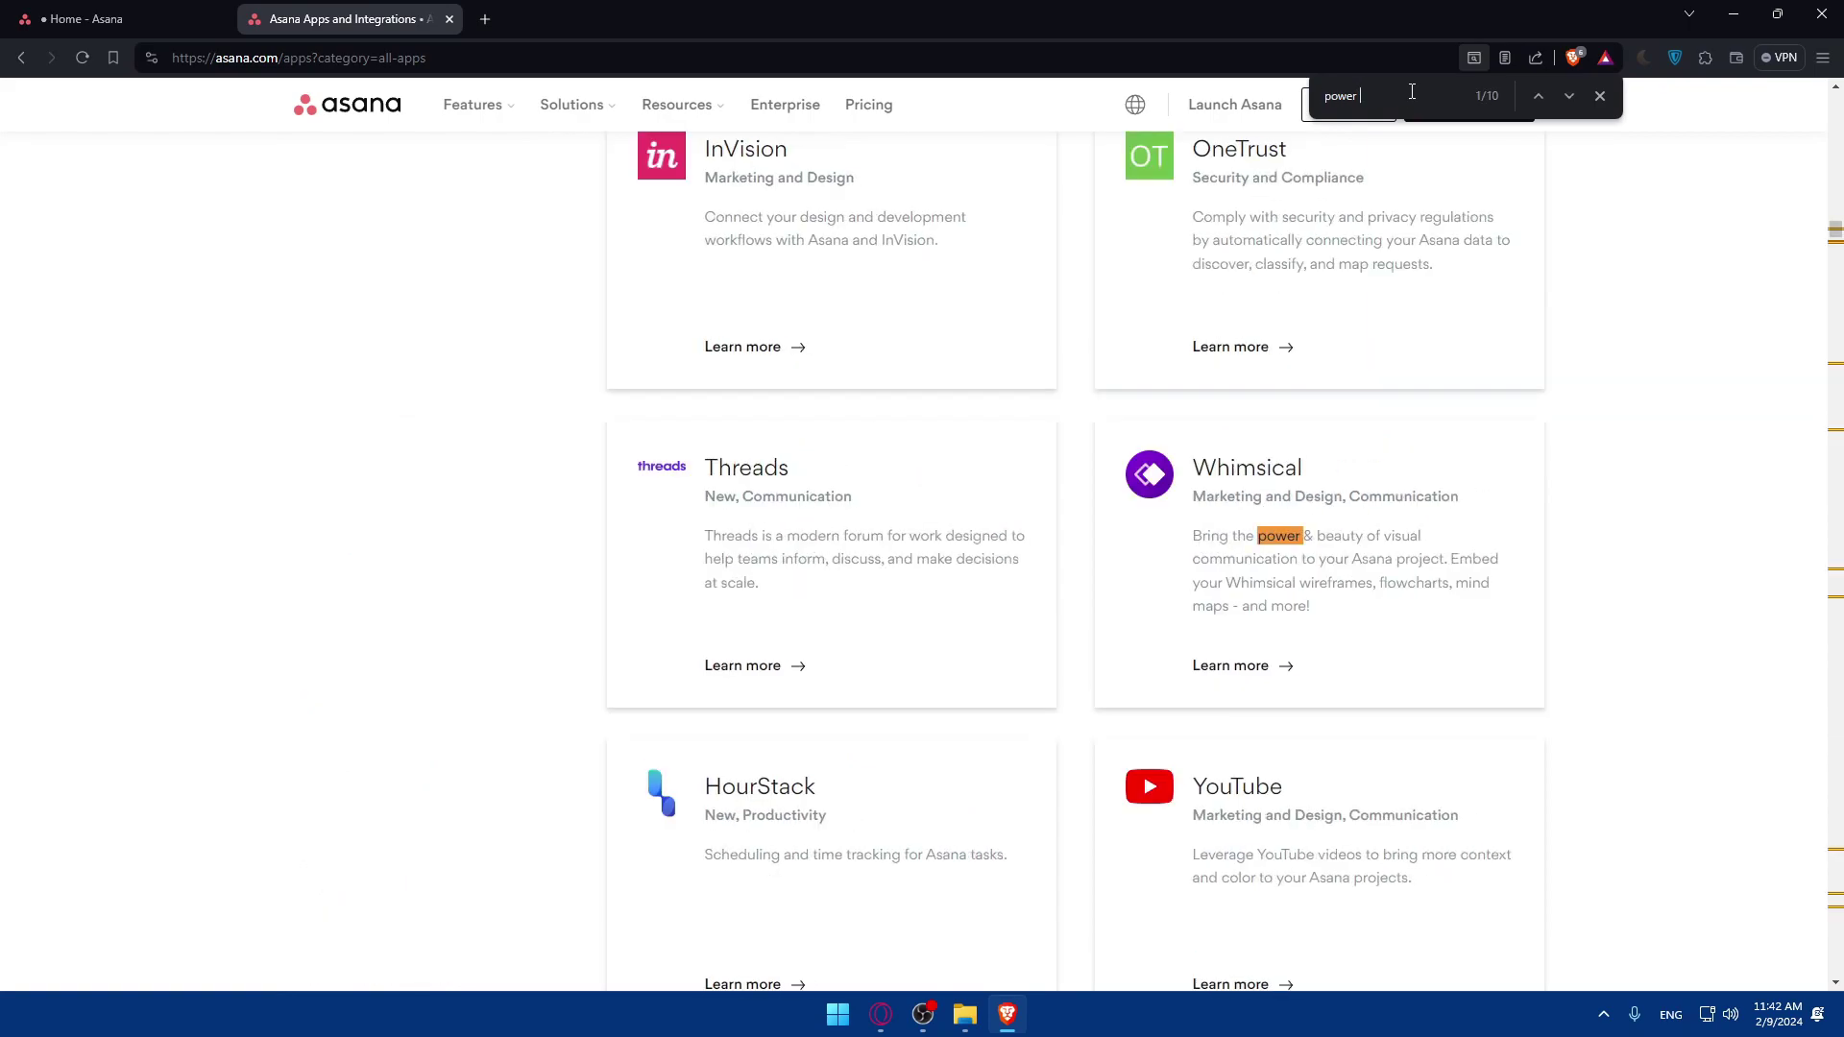
text(bi)
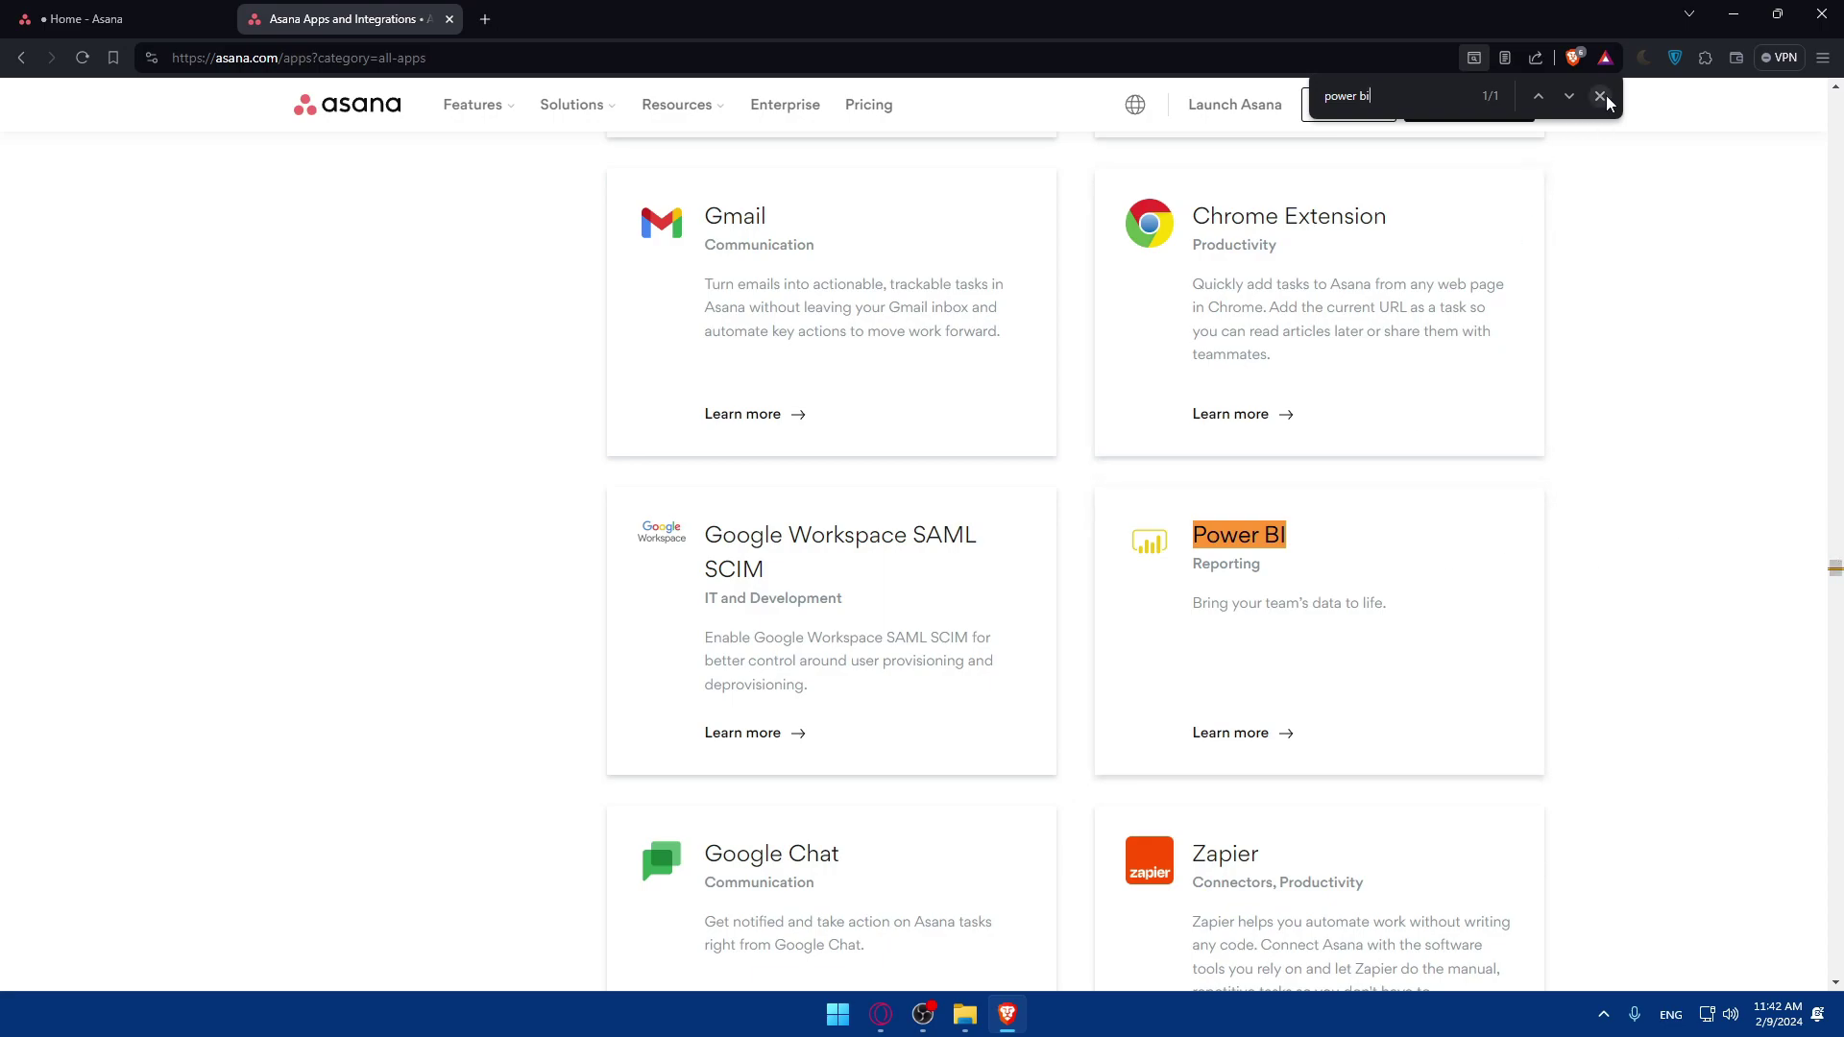
Close the find bar and open the Power BI + Asana integration page
triple_click(1408, 100)
key(BackSpace)
click(1600, 96)
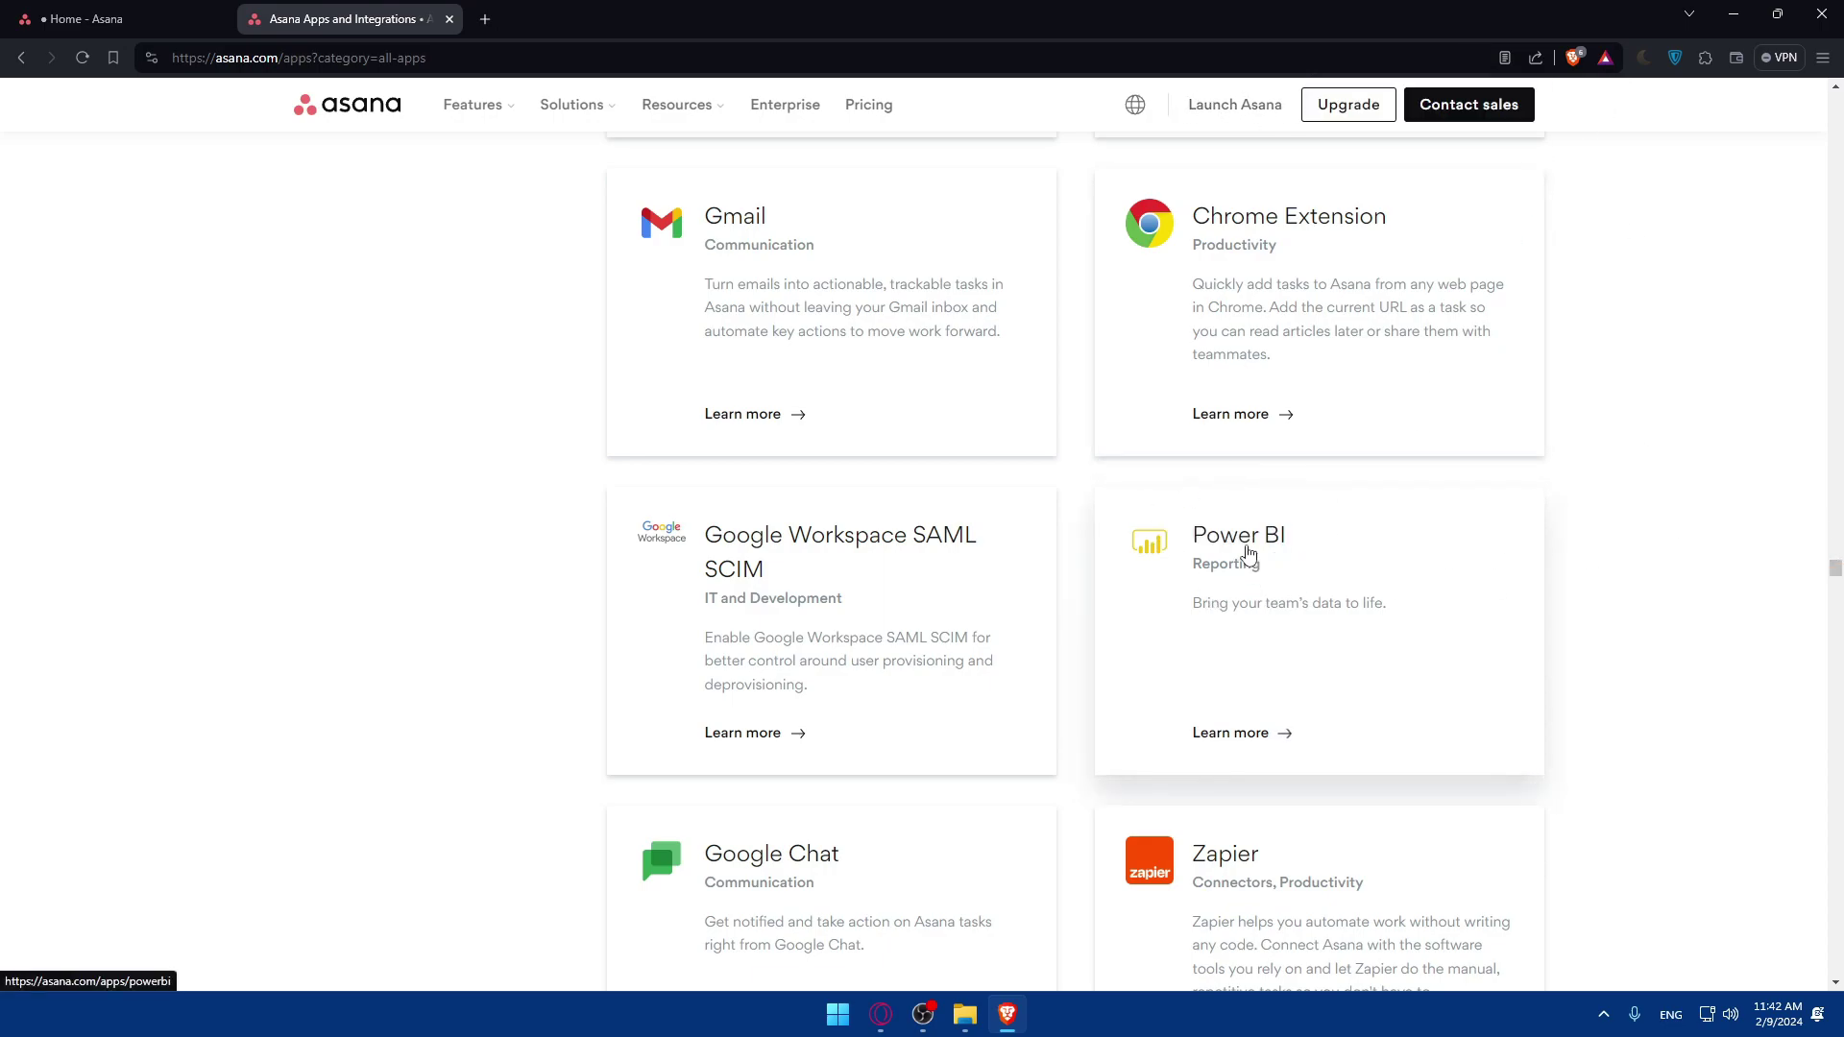
drag(675, 352, 1153, 360)
click(1160, 361)
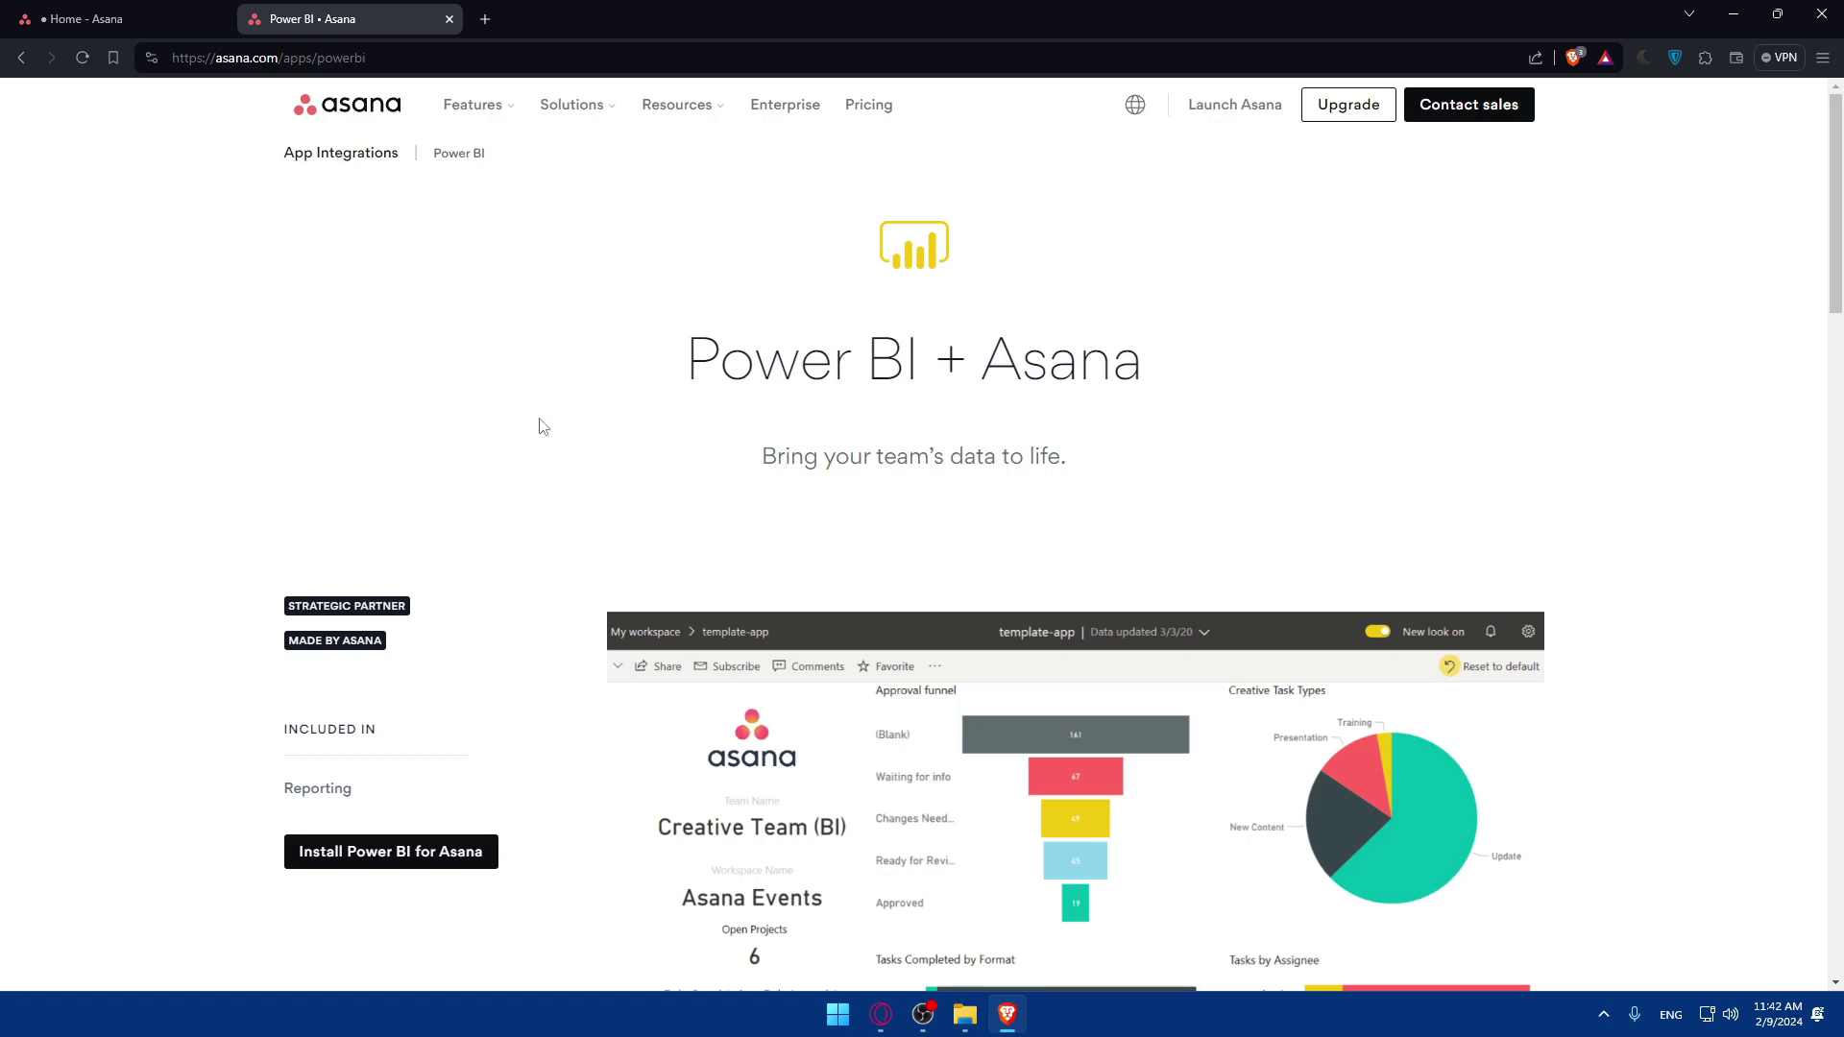
Switch to the 'Home - Asana' tab
click(128, 12)
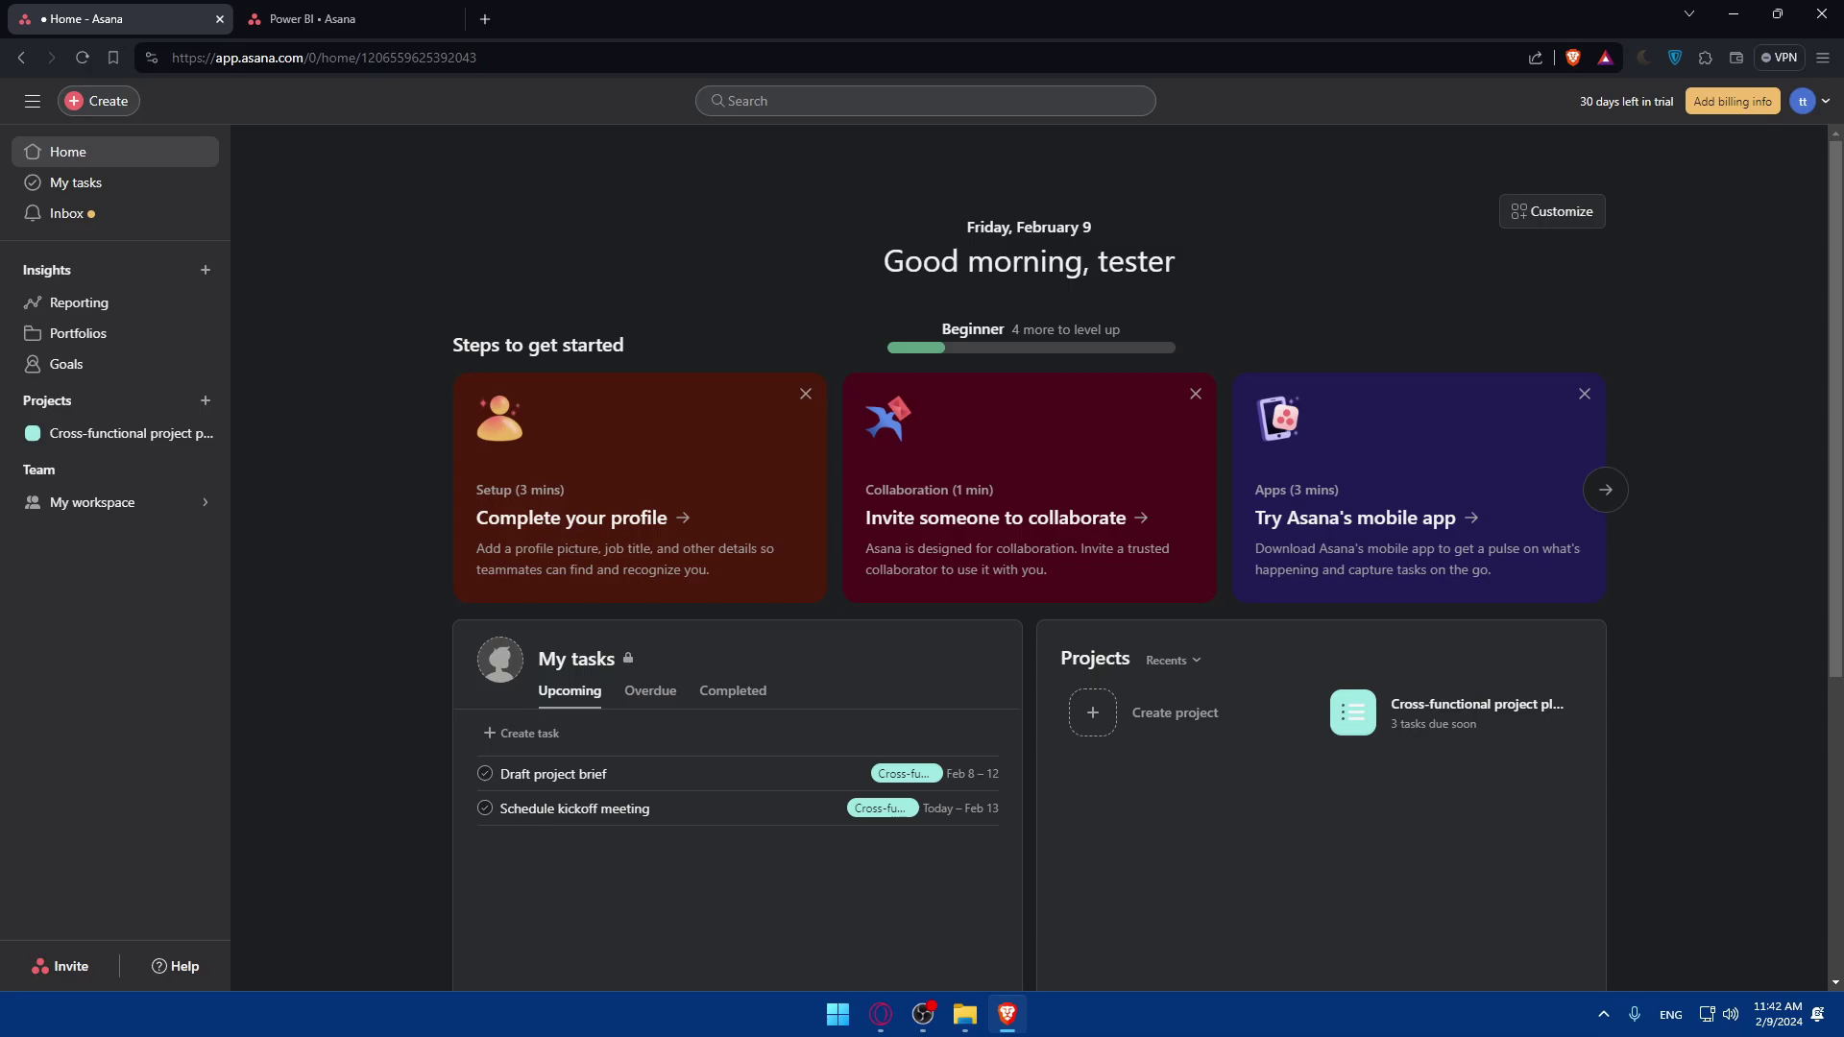
On the Power BI tab, review the Visualize your team's work and Optimize processes sections
click(349, 10)
scroll(805, 314, down, 6)
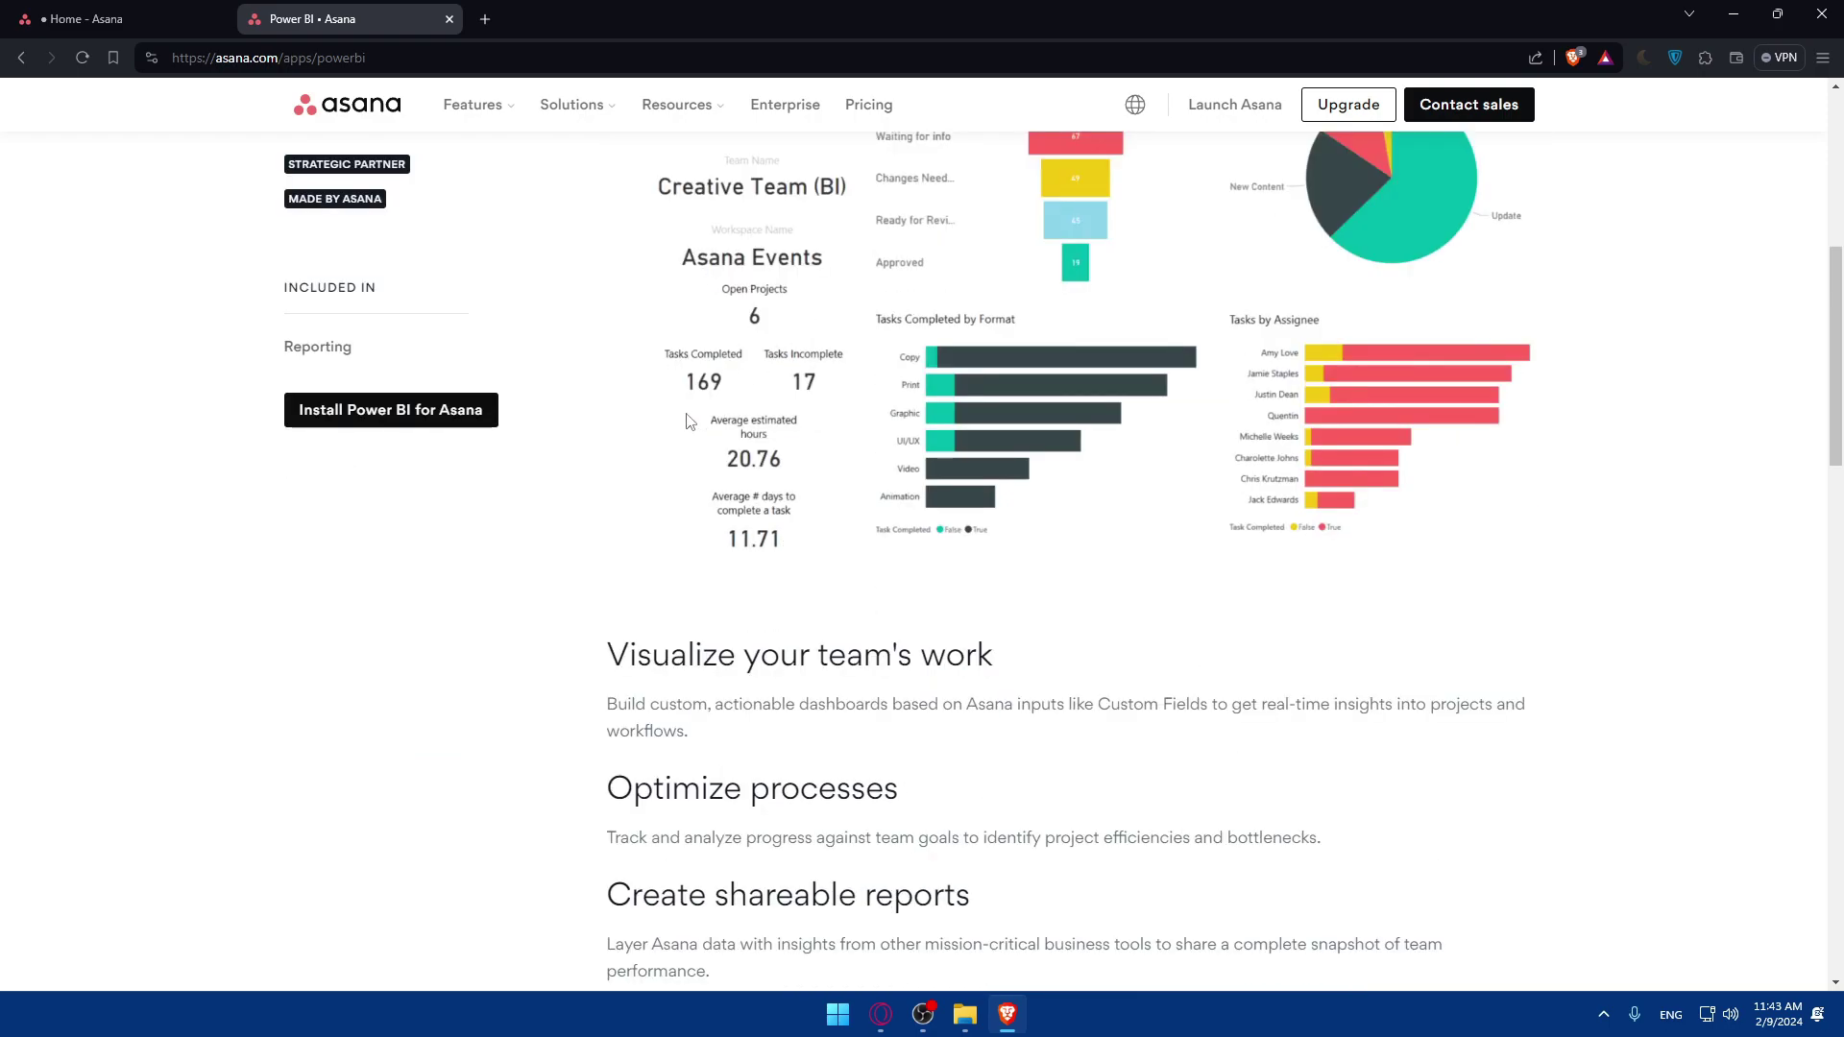
drag(596, 642, 1018, 706)
click(849, 680)
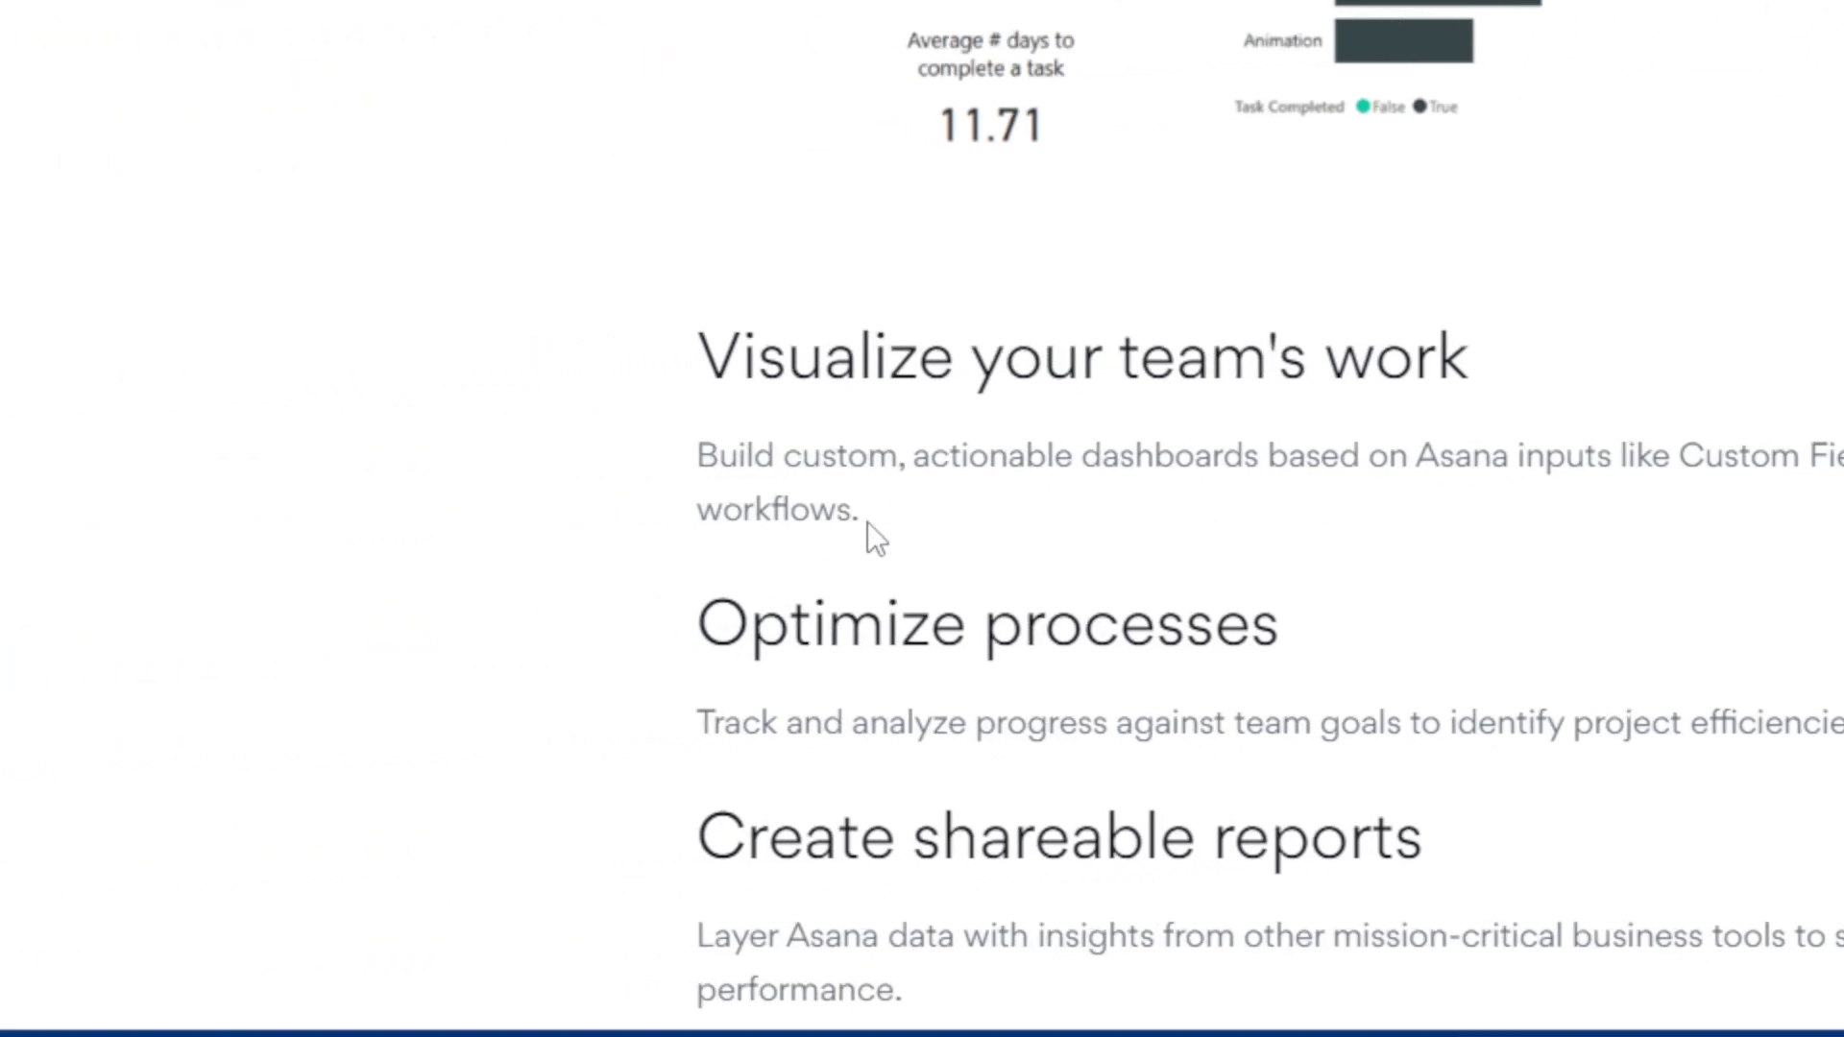
drag(728, 423, 1276, 423)
click(1236, 463)
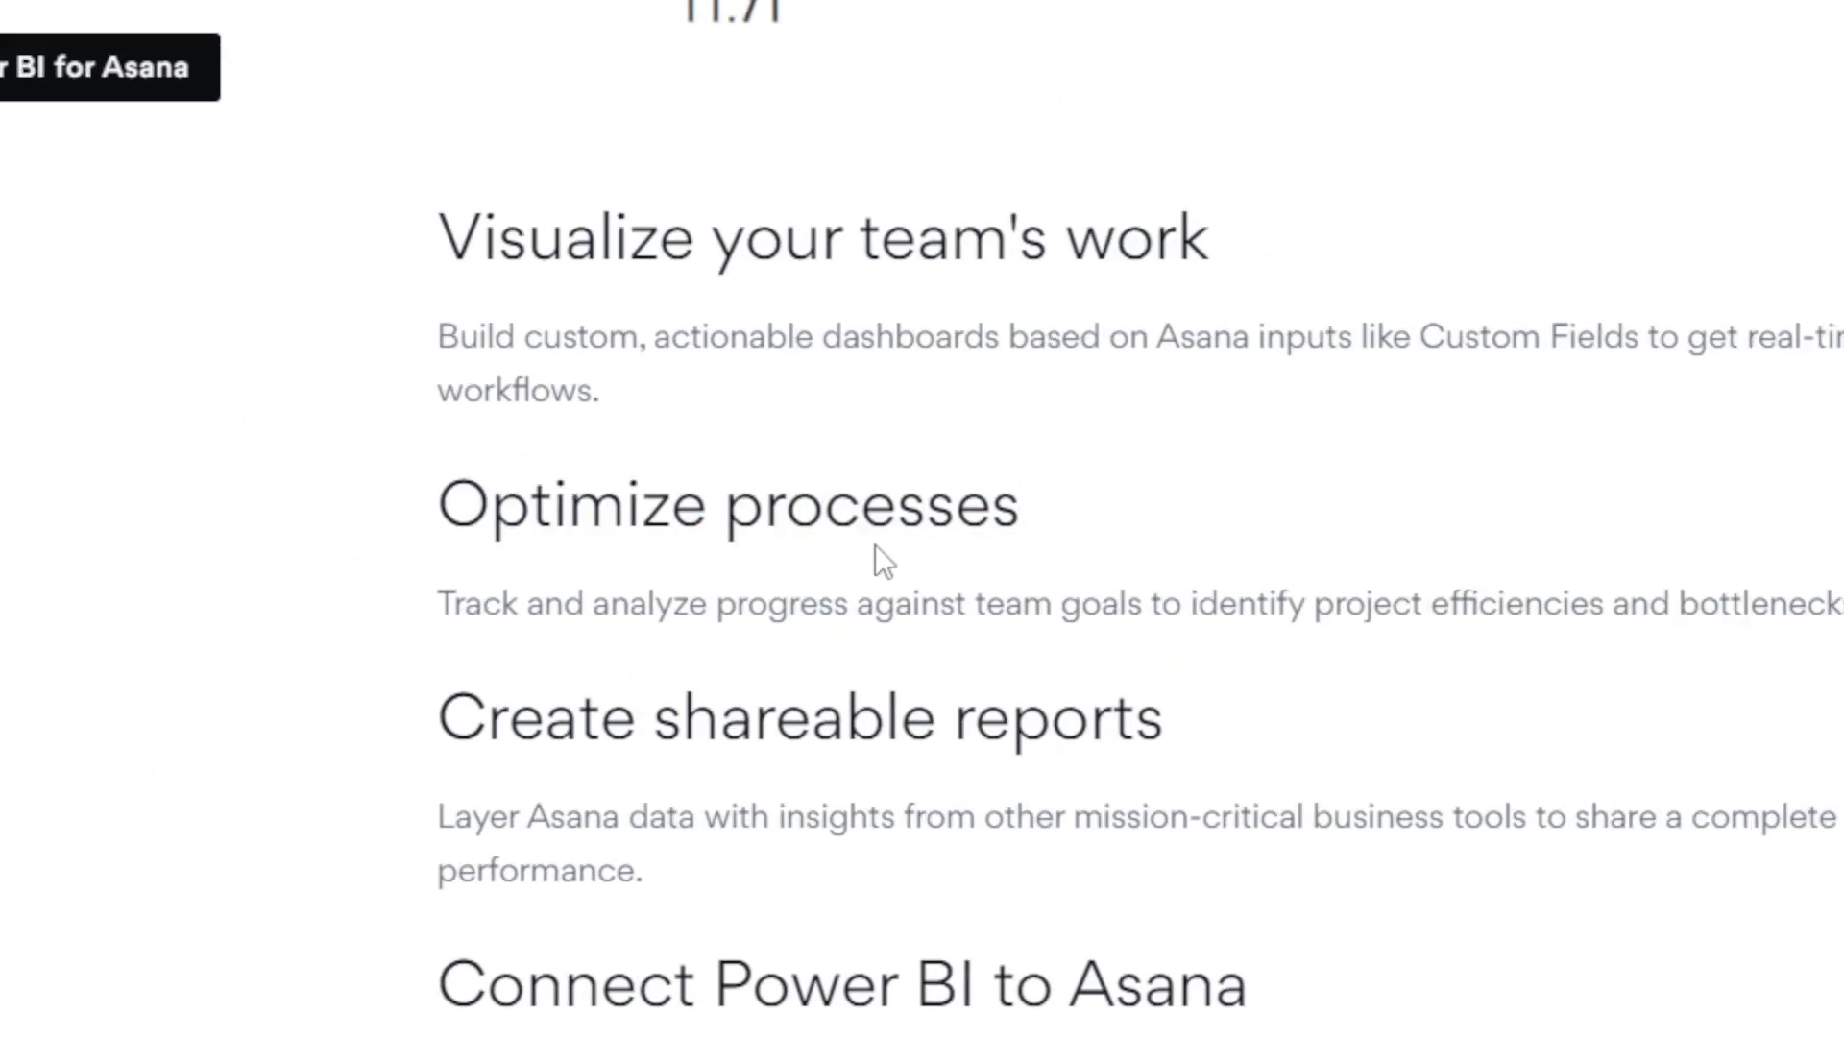
drag(728, 516, 1201, 542)
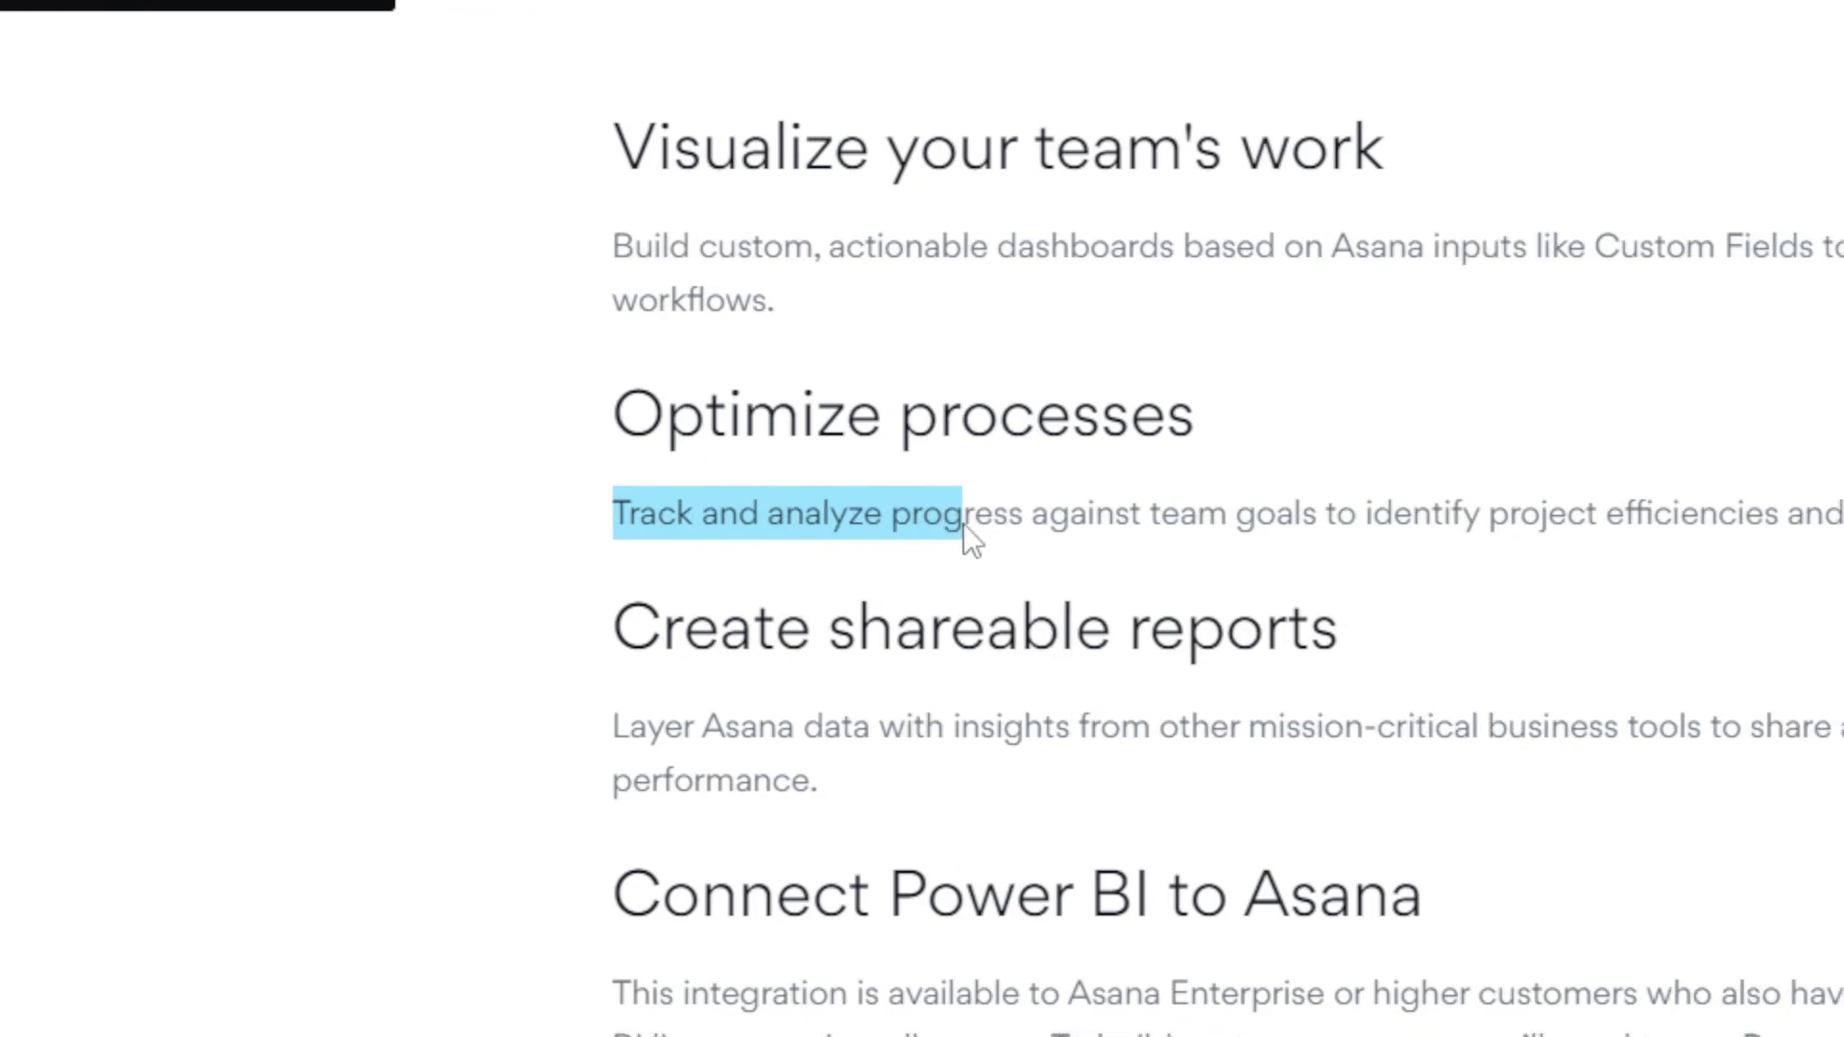
click(942, 522)
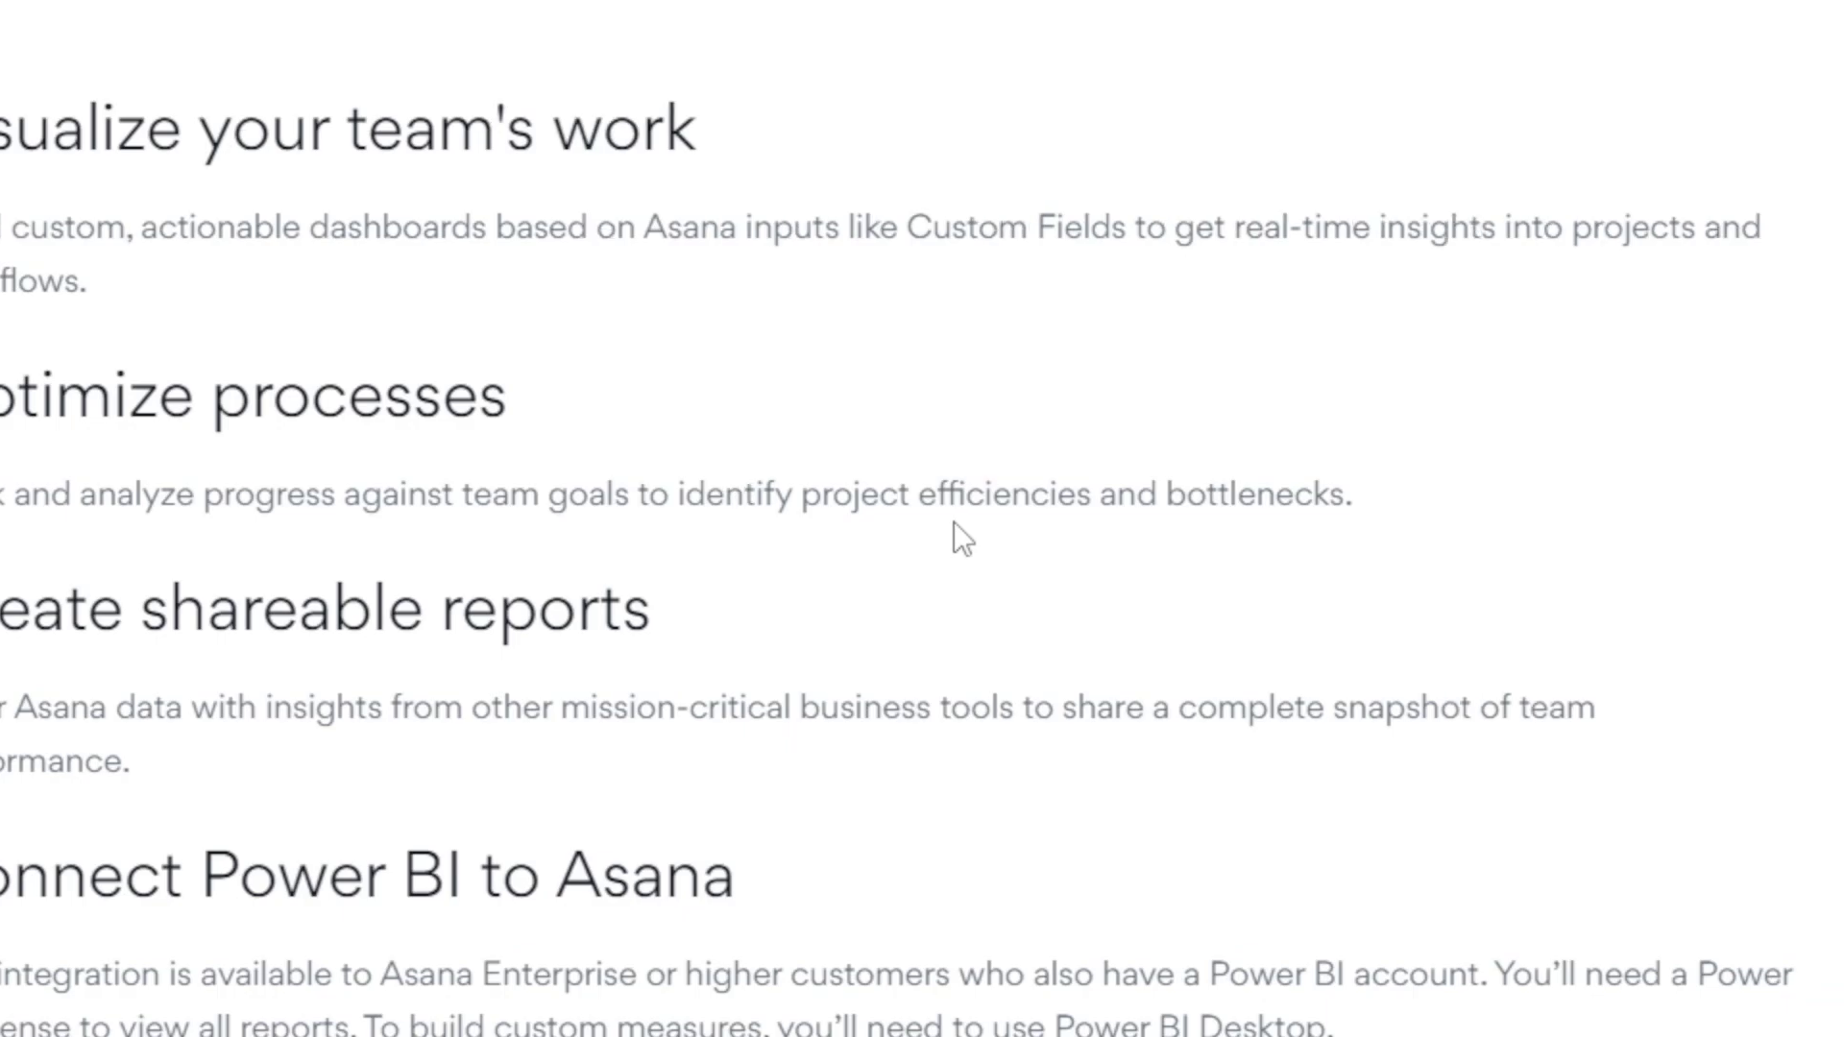
Review the Create shareable reports heading and paragraph
scroll(898, 536, down, 3)
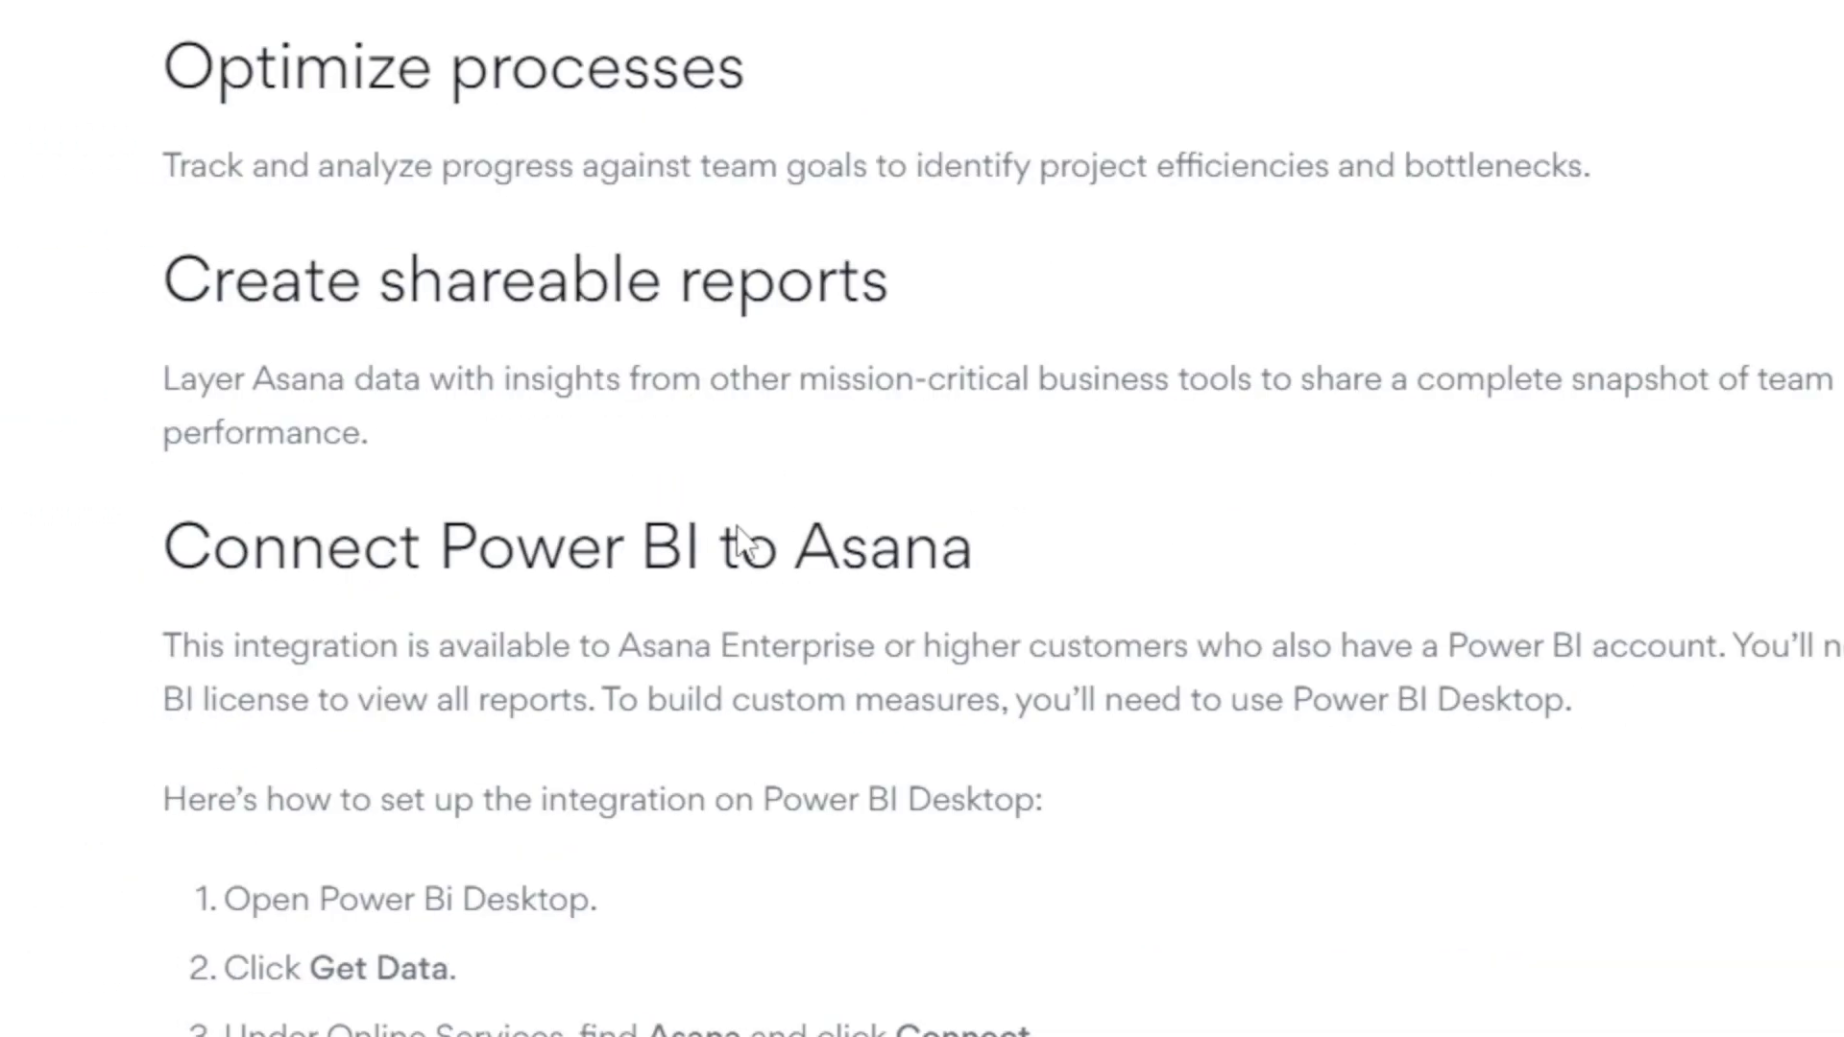
drag(165, 289, 913, 298)
click(196, 384)
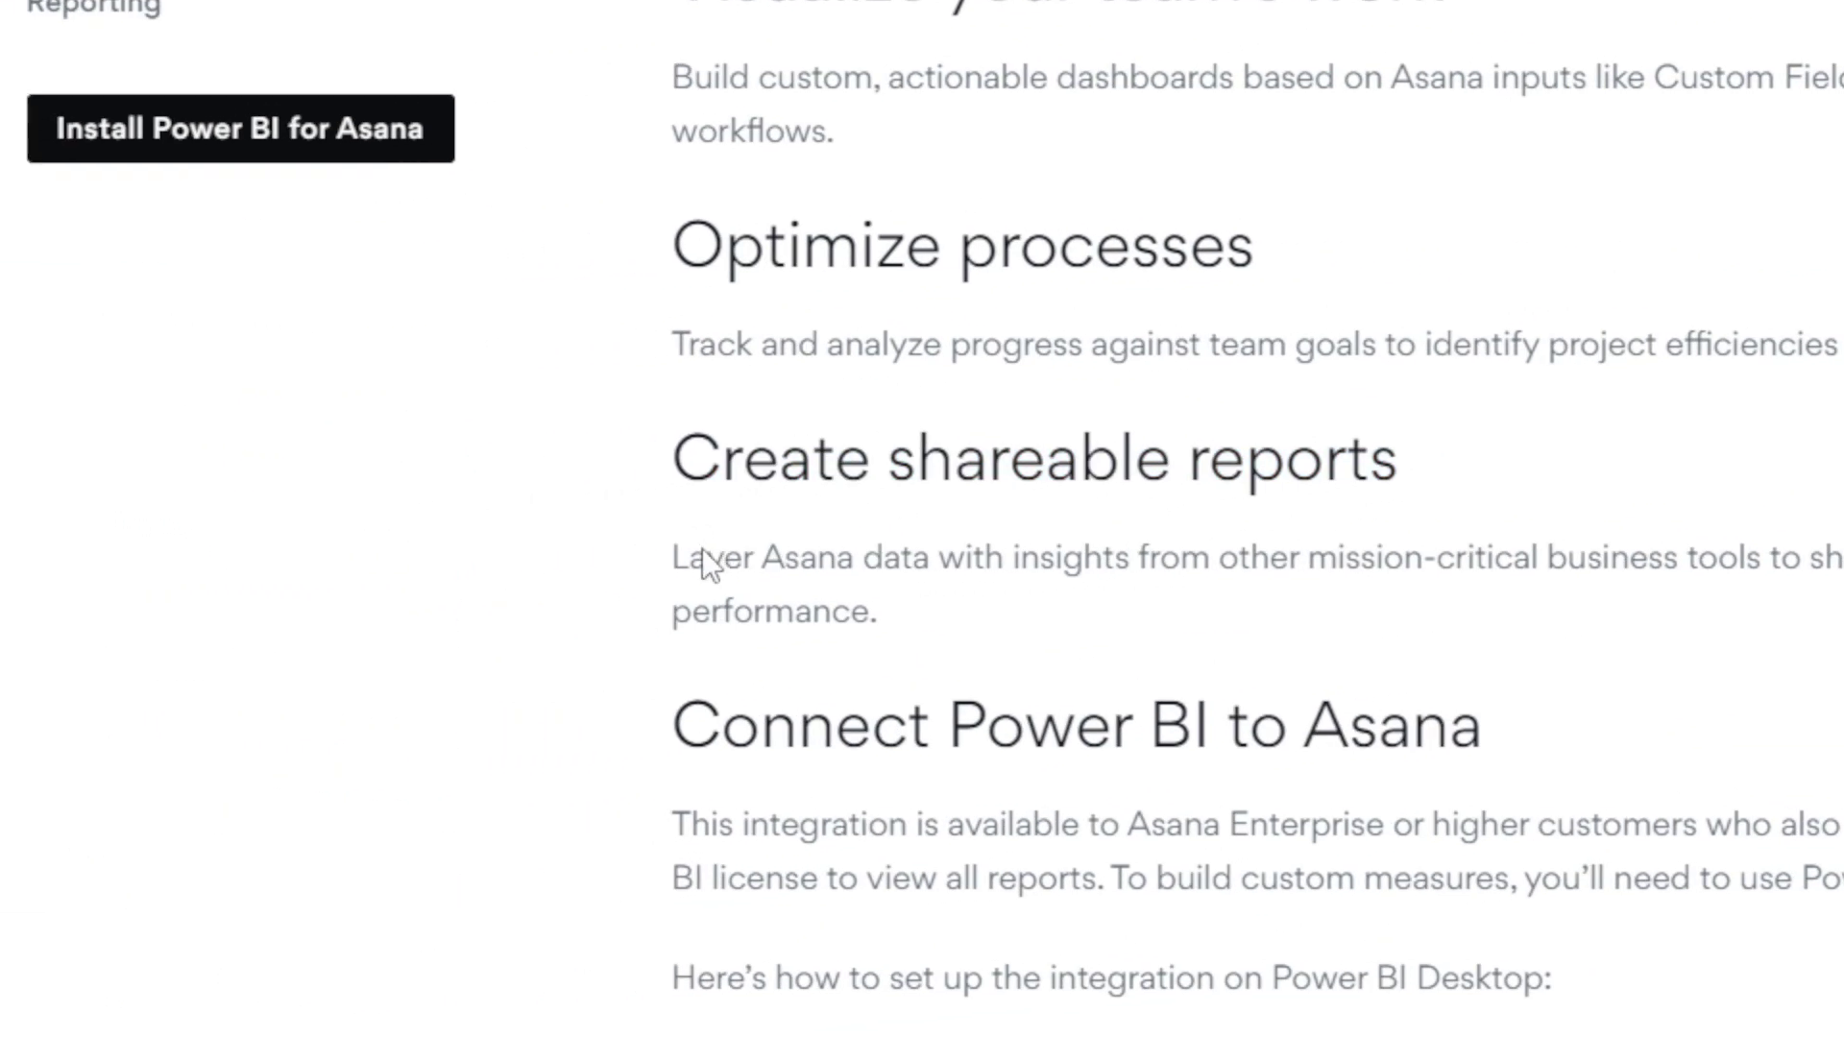
drag(863, 532, 1503, 567)
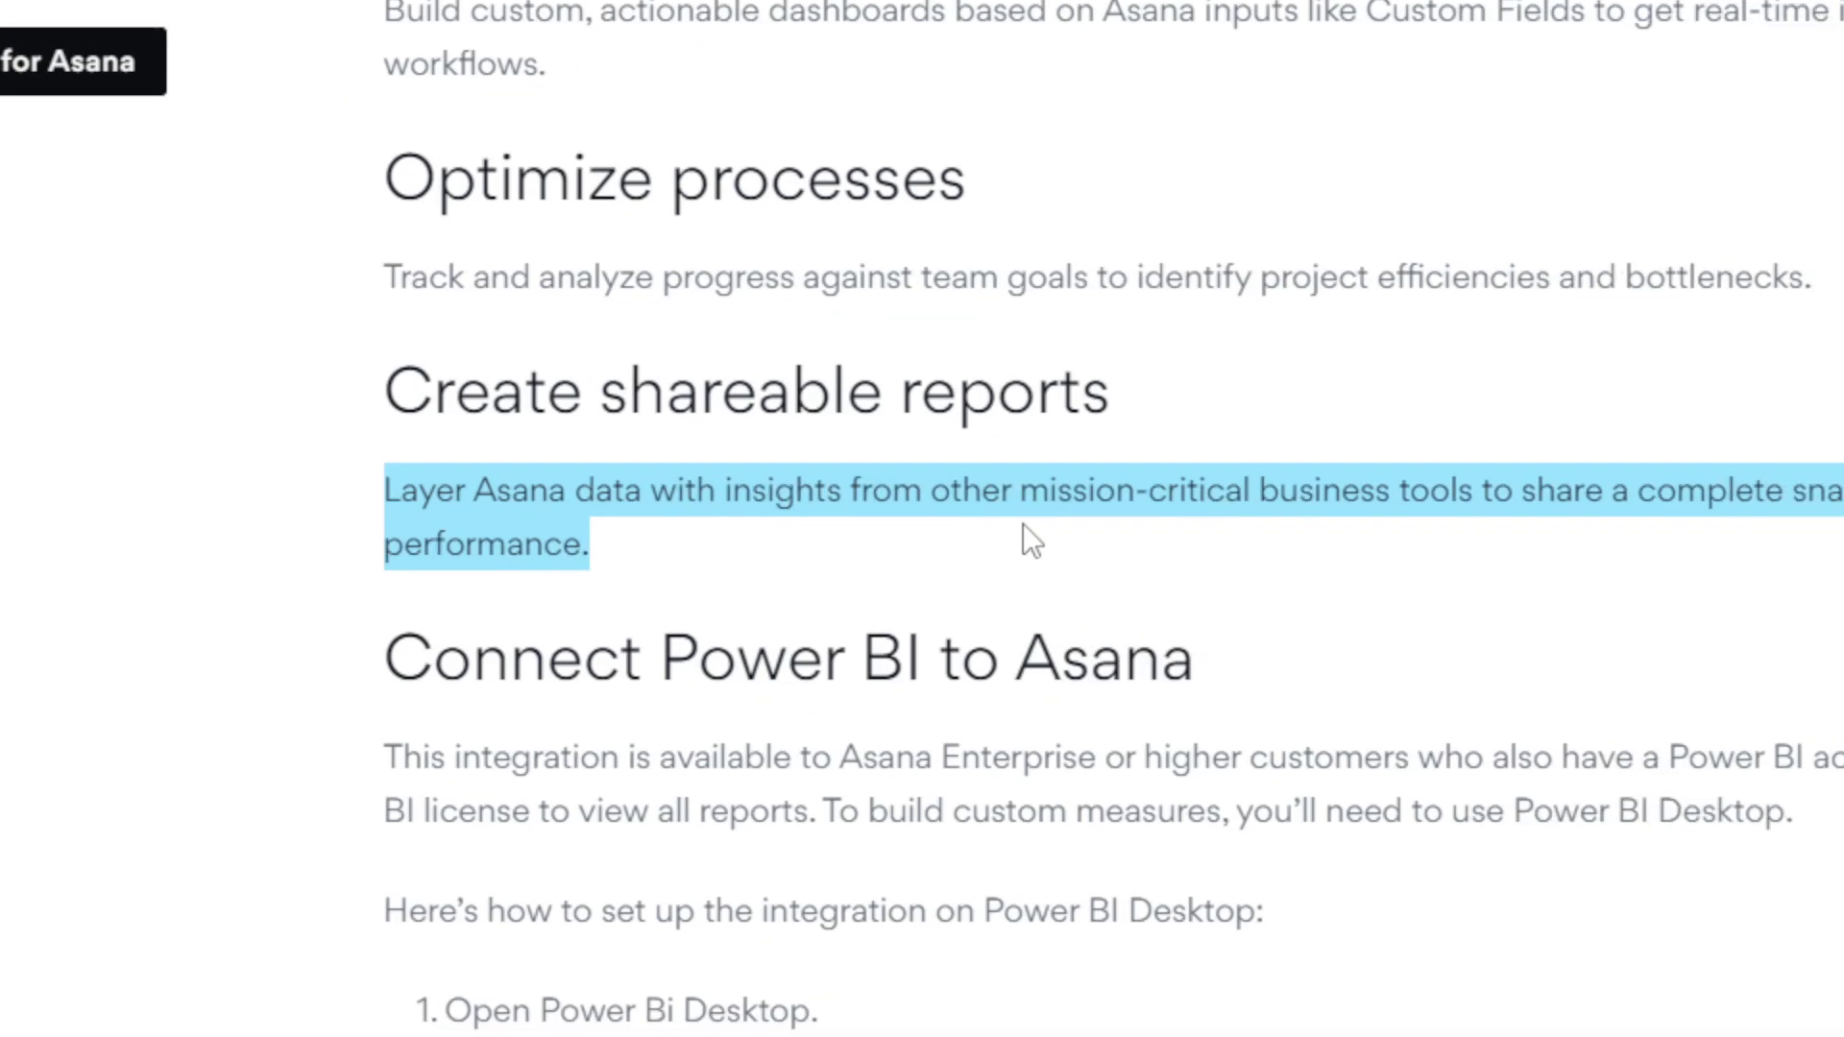
drag(1024, 525, 1623, 540)
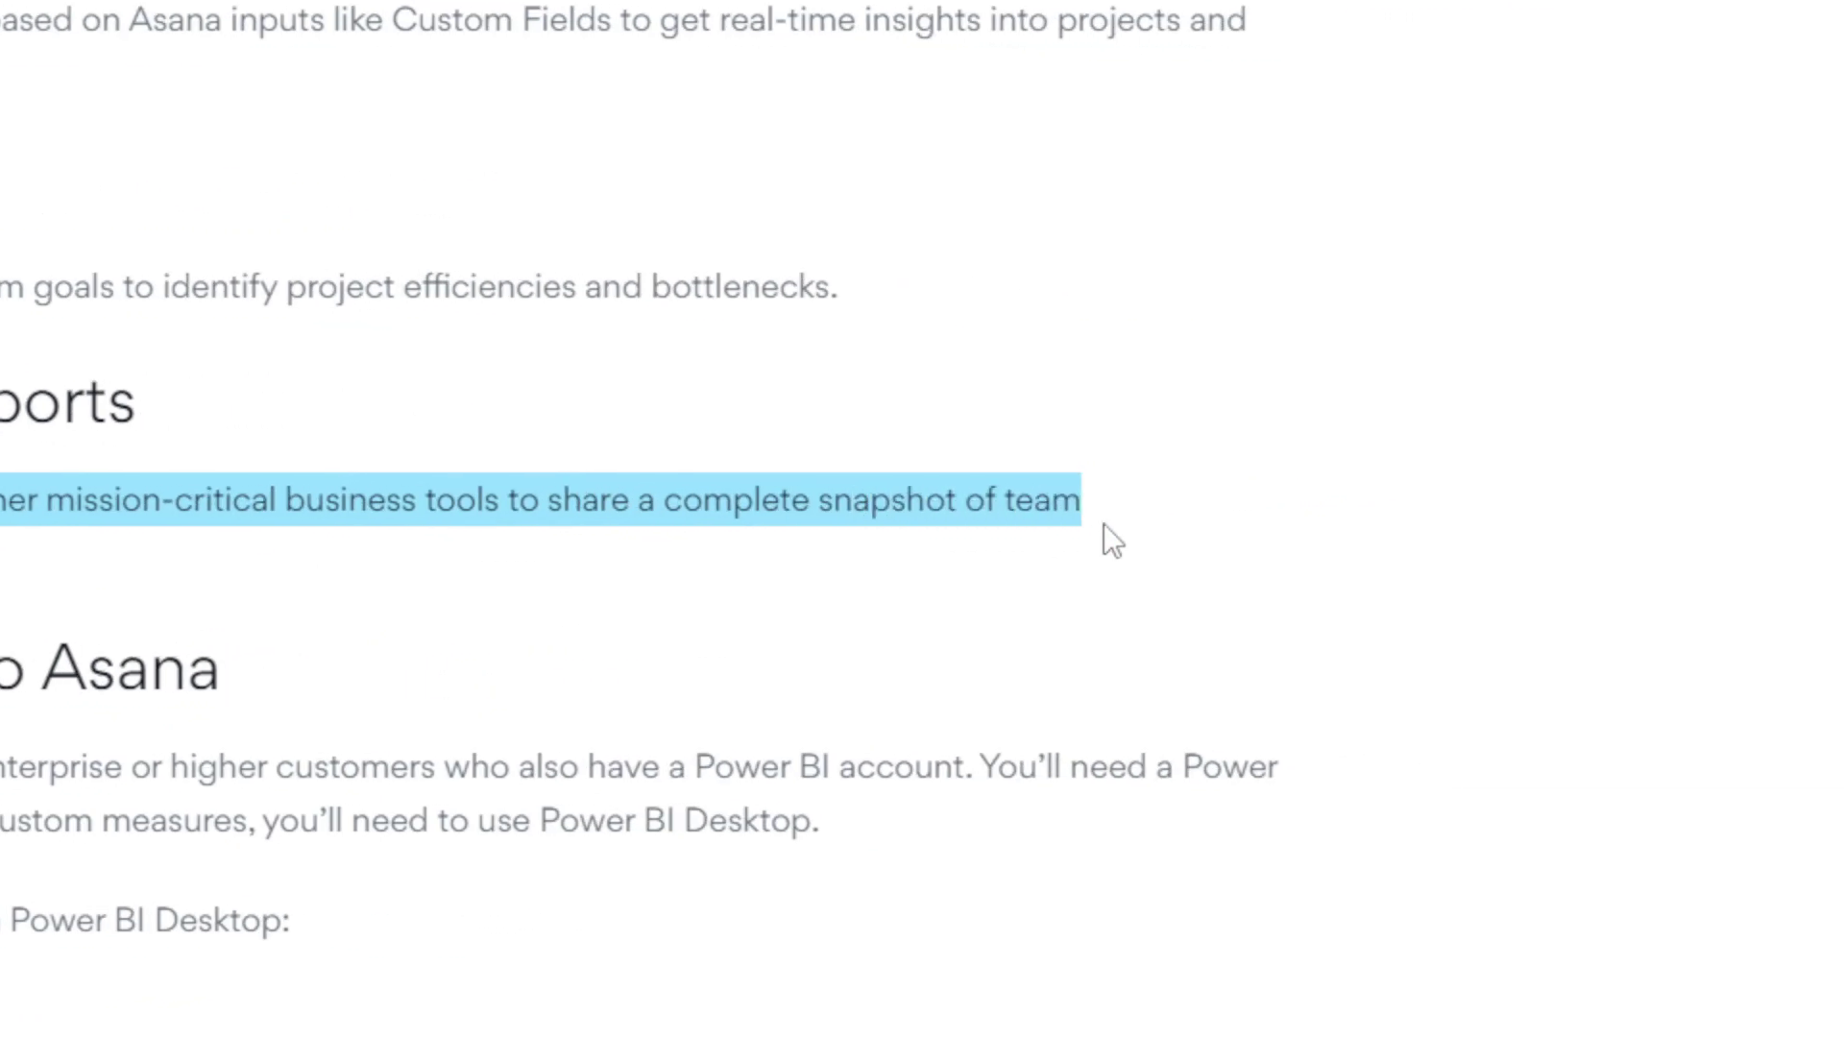
click(1623, 540)
Read the Connect Power BI to Asana availability note and its Enterprise requirement
scroll(724, 510, down, 3)
drag(788, 480, 1087, 515)
click(1086, 515)
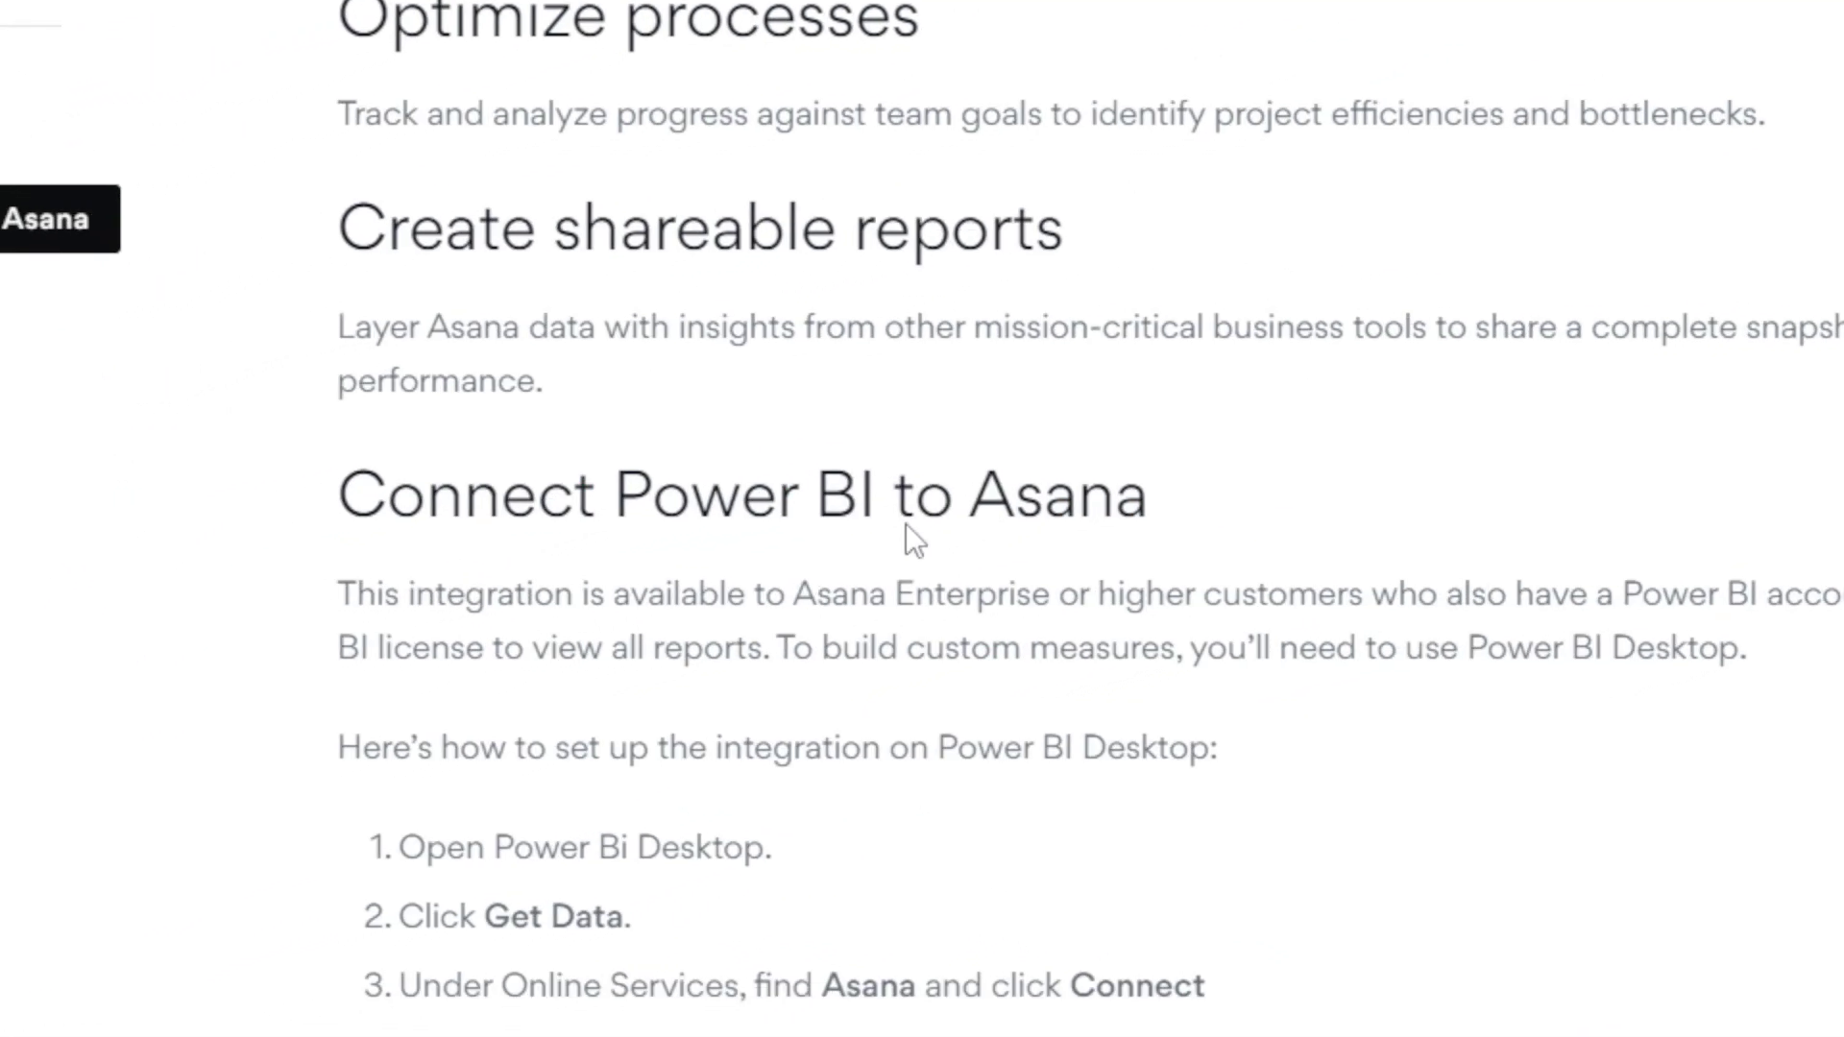
drag(341, 596, 555, 600)
drag(1040, 543, 1084, 543)
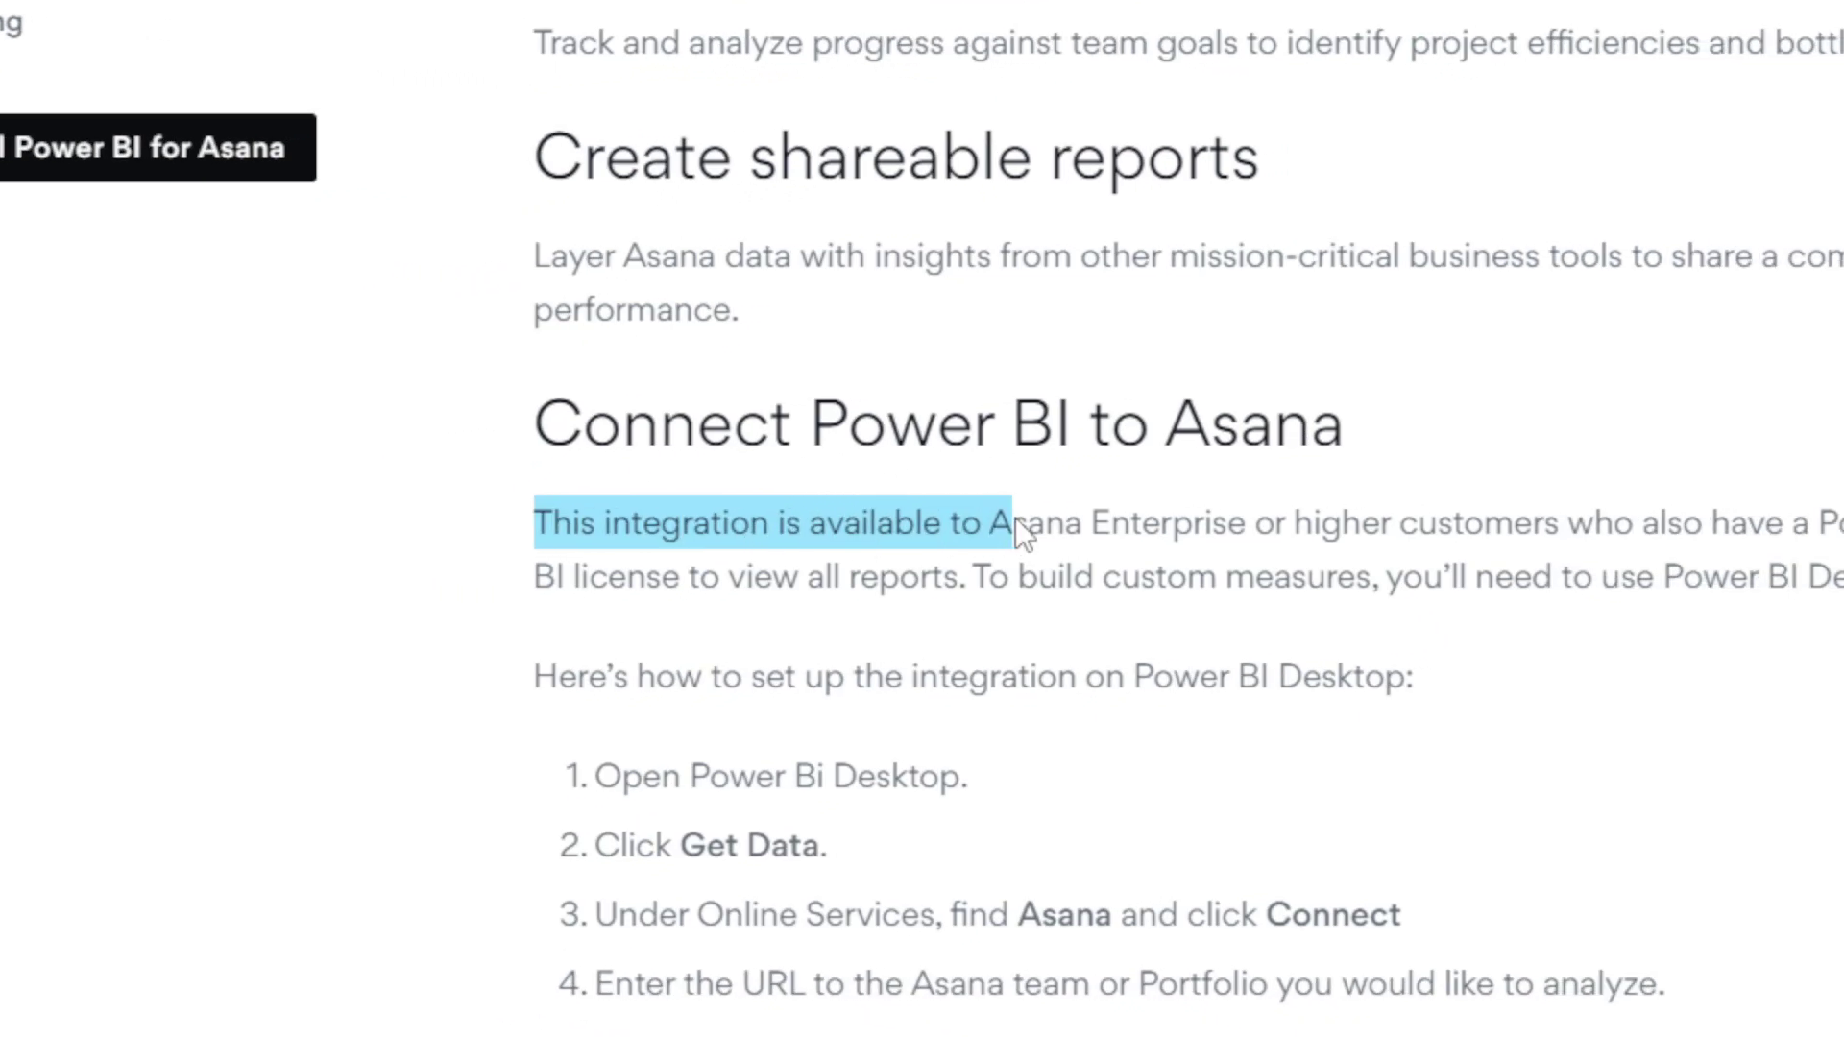
drag(1017, 517, 1470, 529)
click(1470, 529)
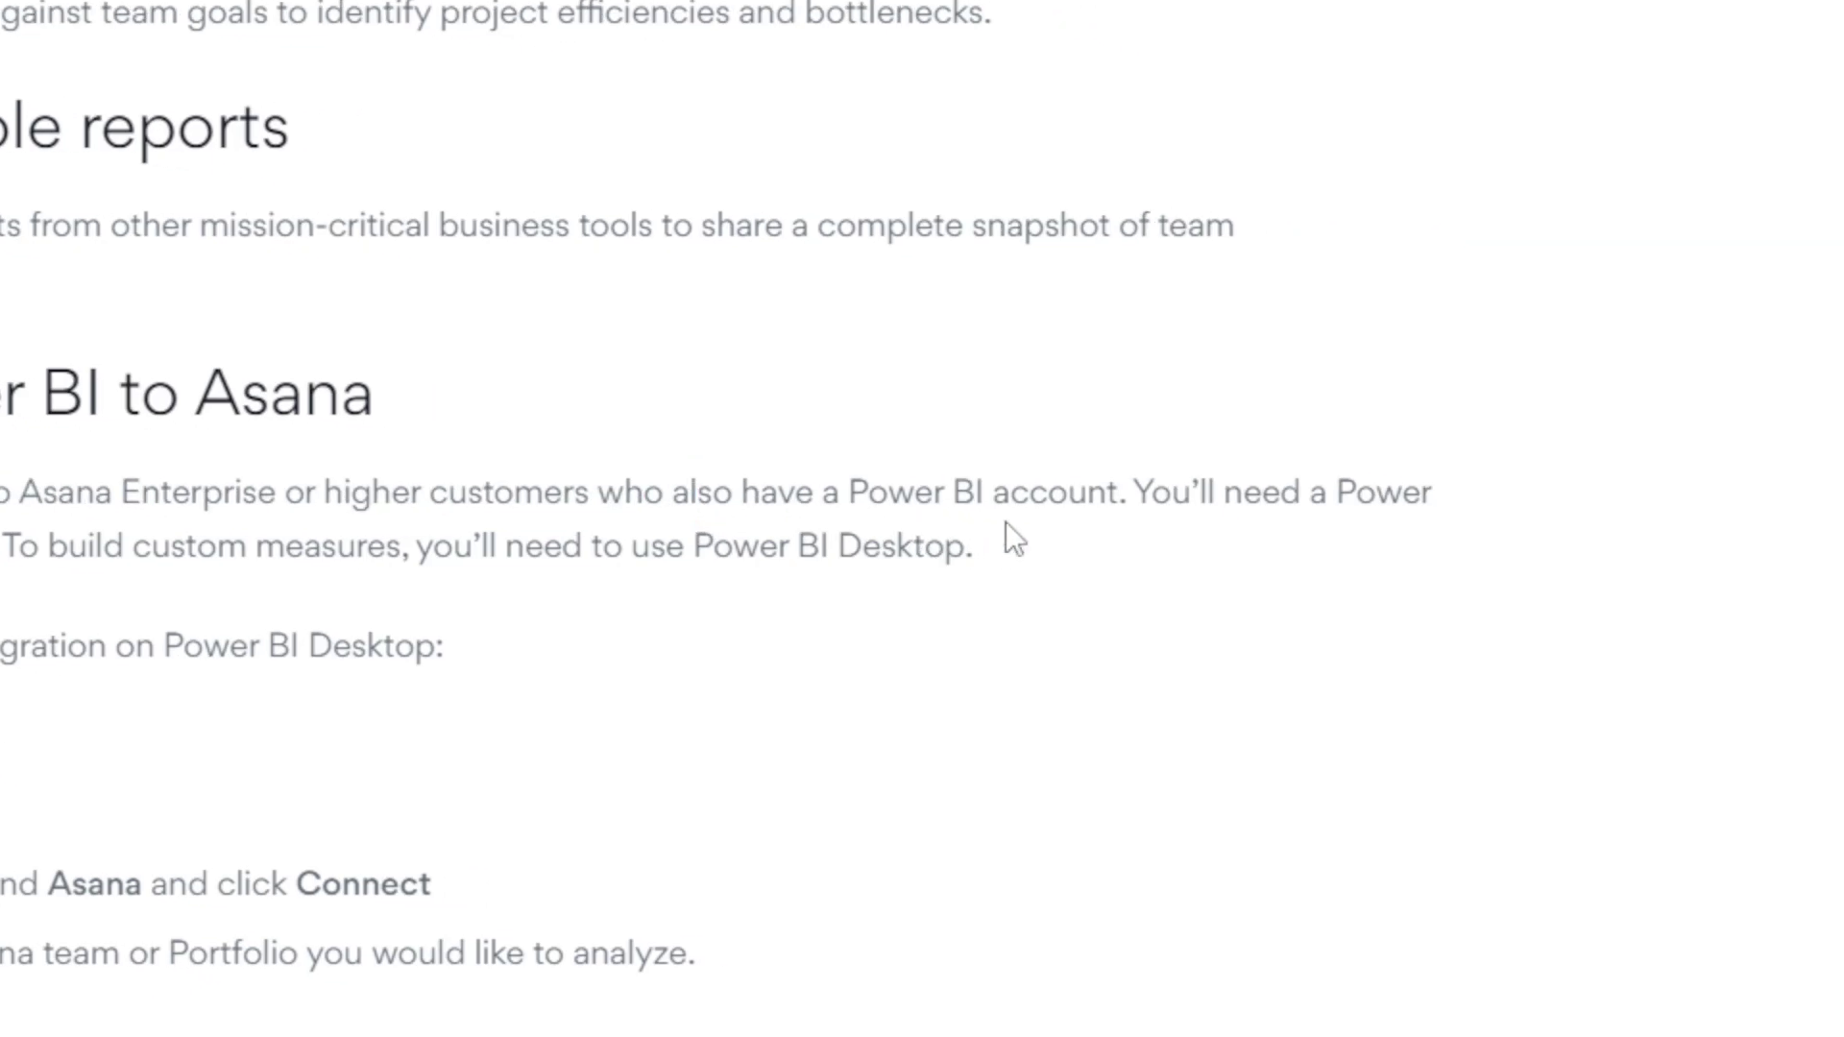
Review the Power BI license note, the team or Portfolio URL step, and Enterprise requirement
drag(1364, 499, 1453, 499)
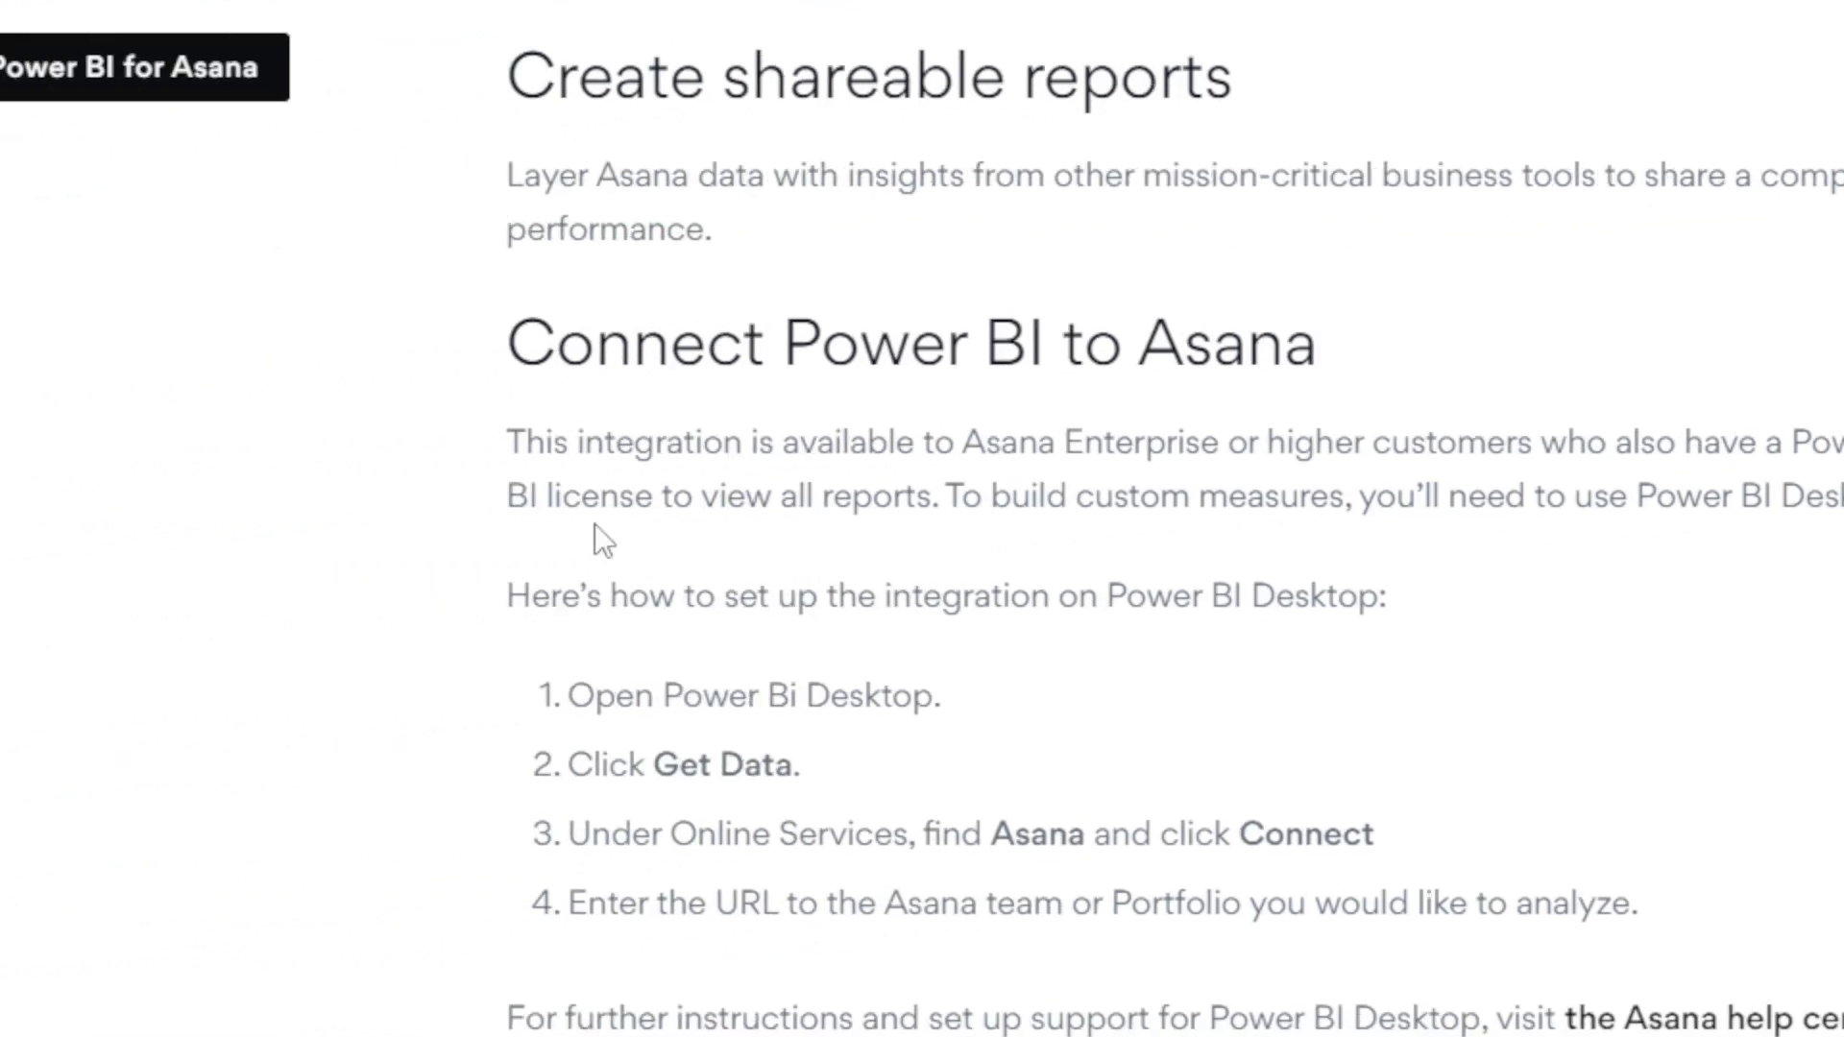
drag(661, 497, 786, 499)
click(954, 502)
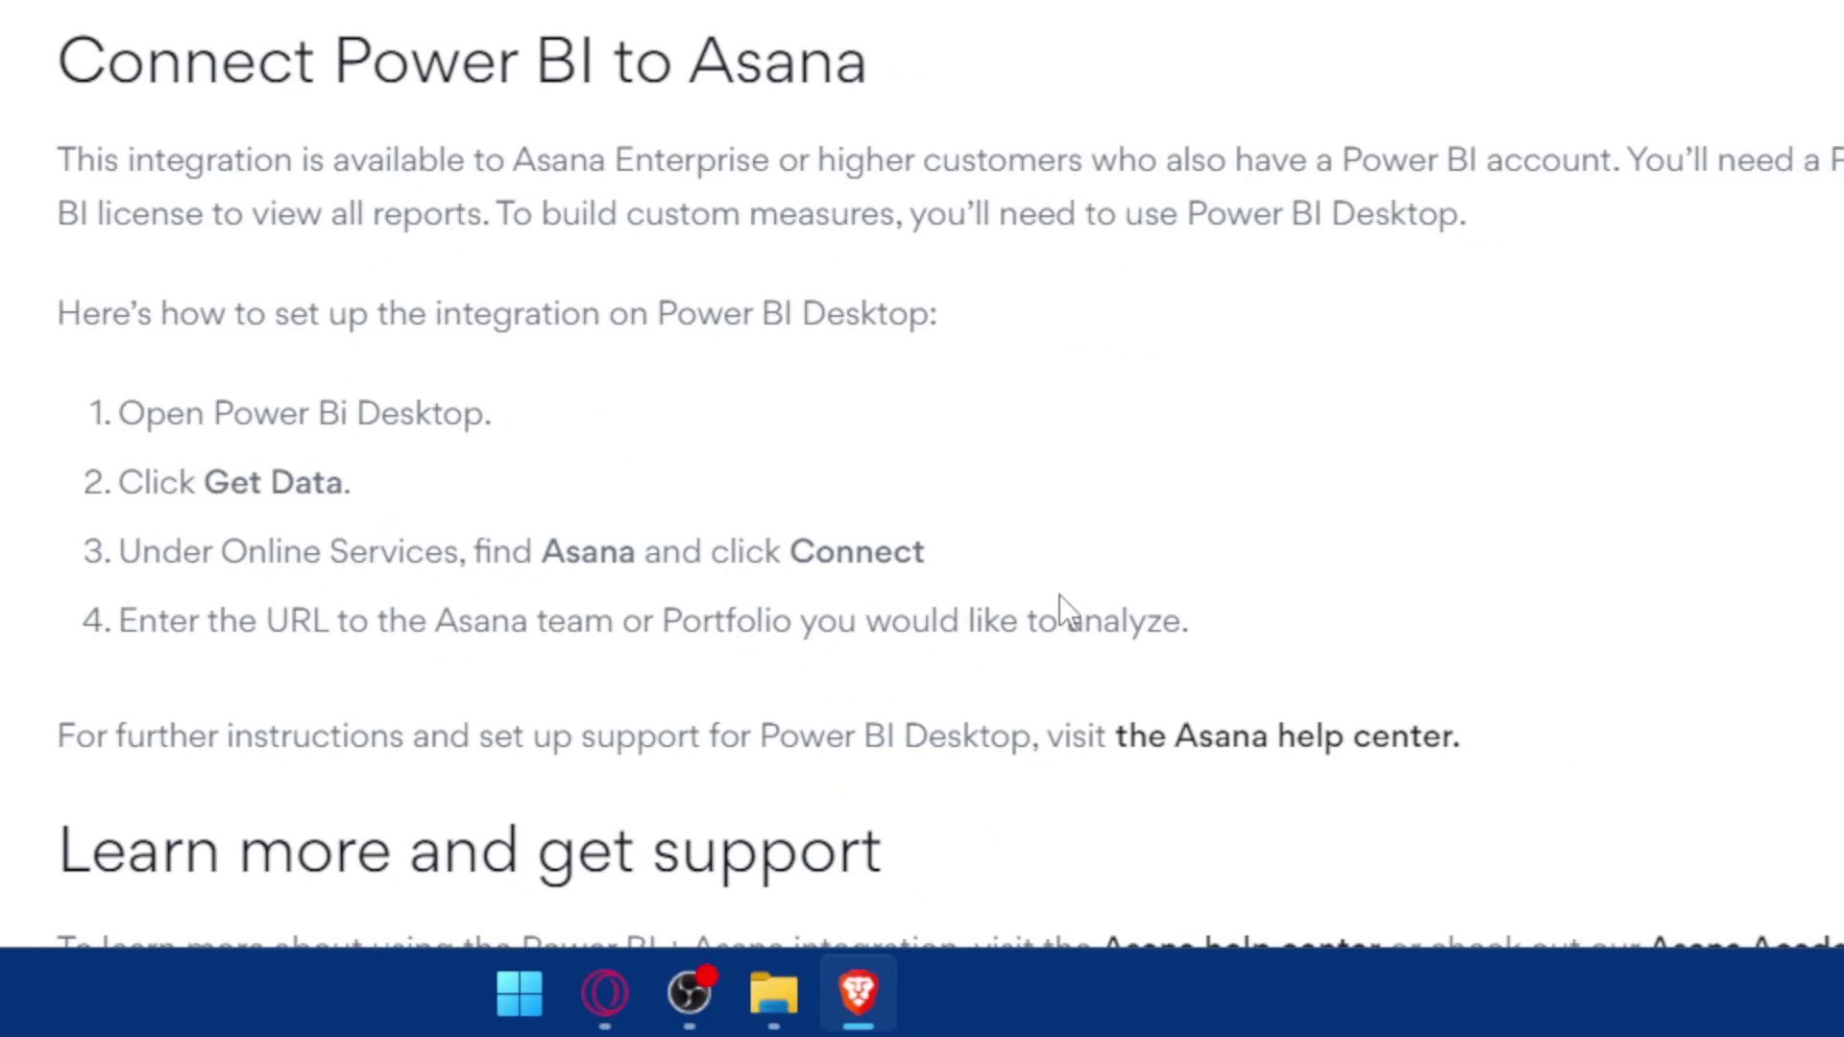
drag(1000, 620, 1270, 622)
click(1383, 626)
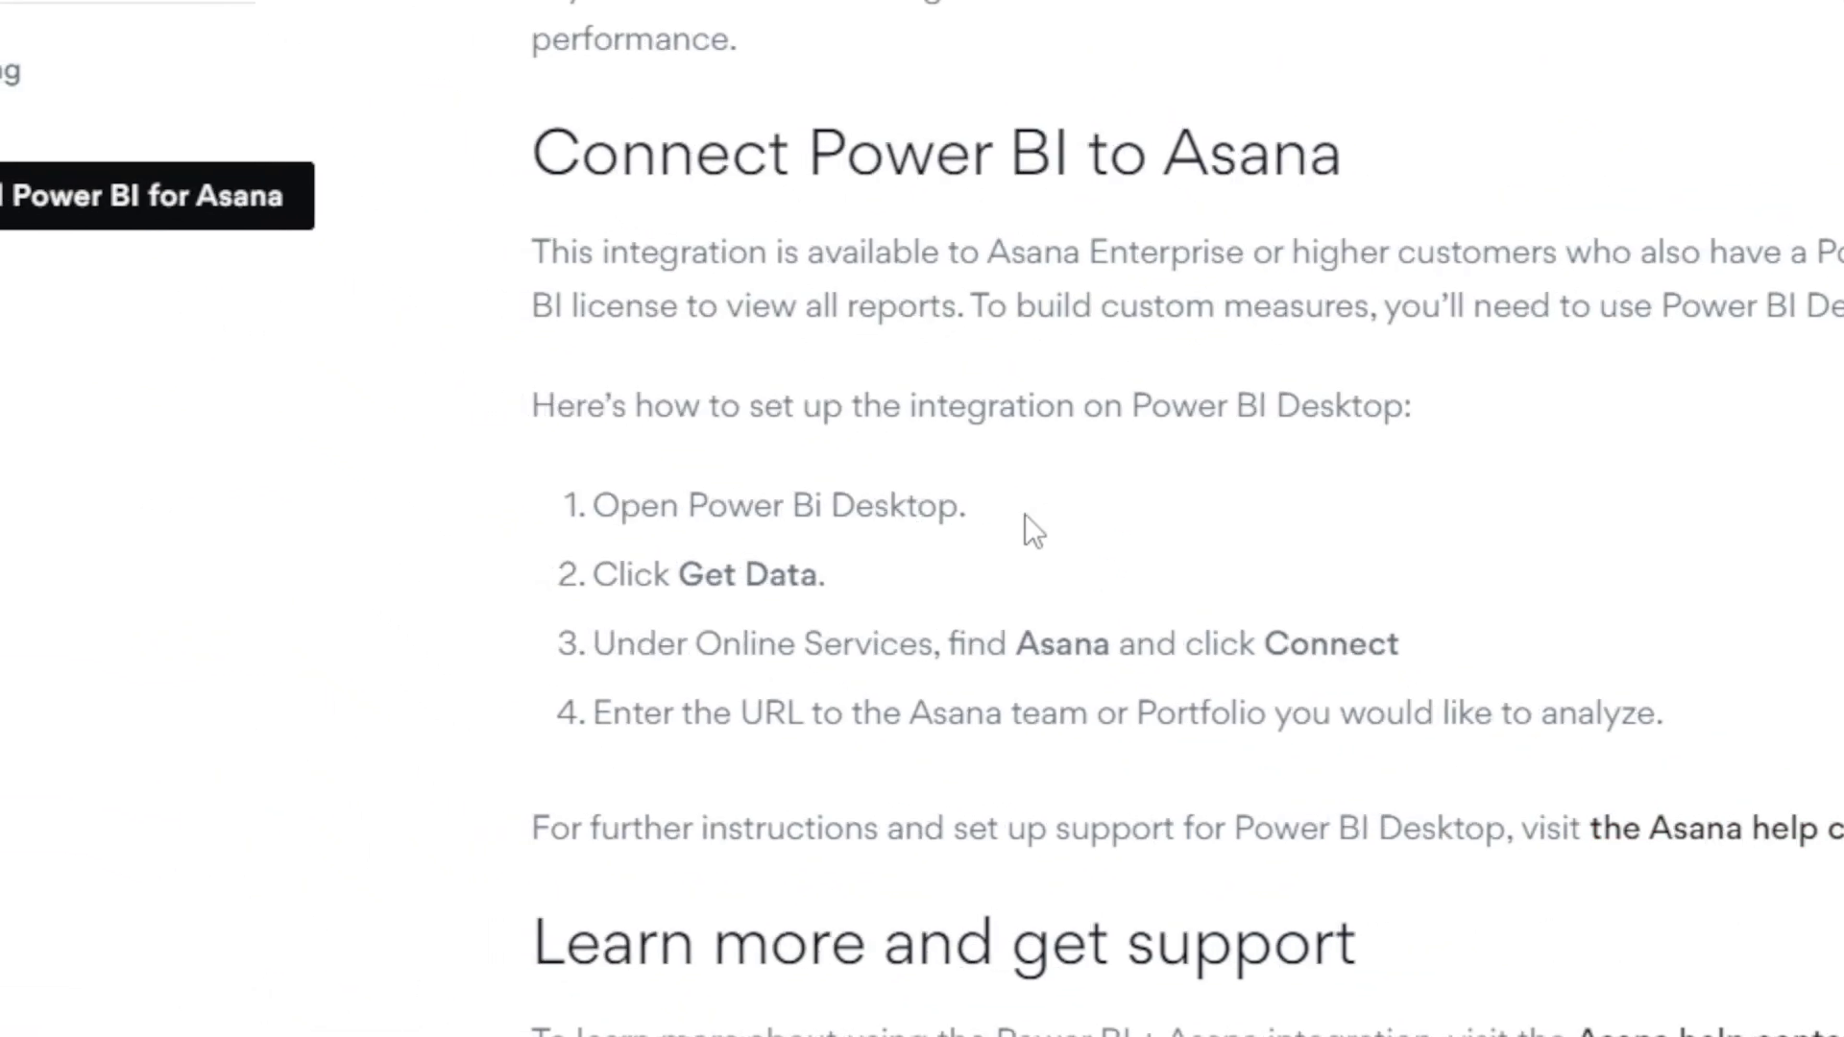
drag(984, 254, 1209, 257)
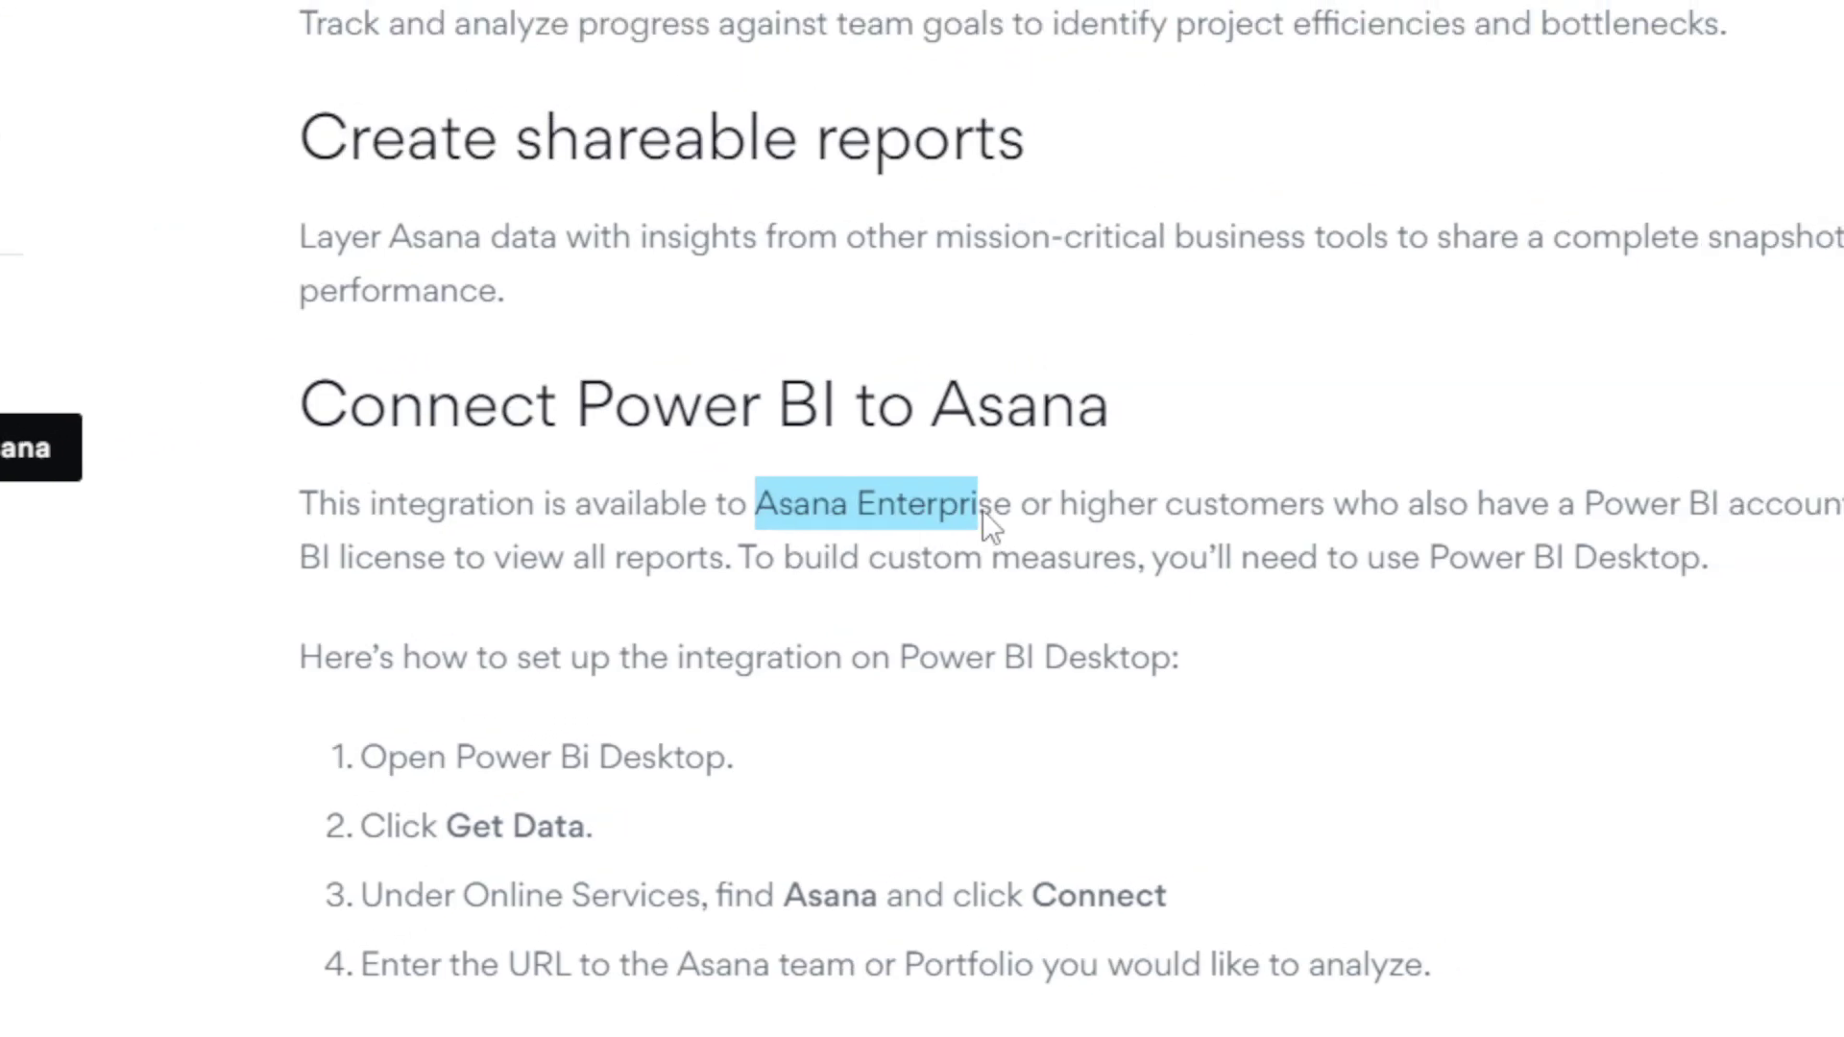
click(960, 516)
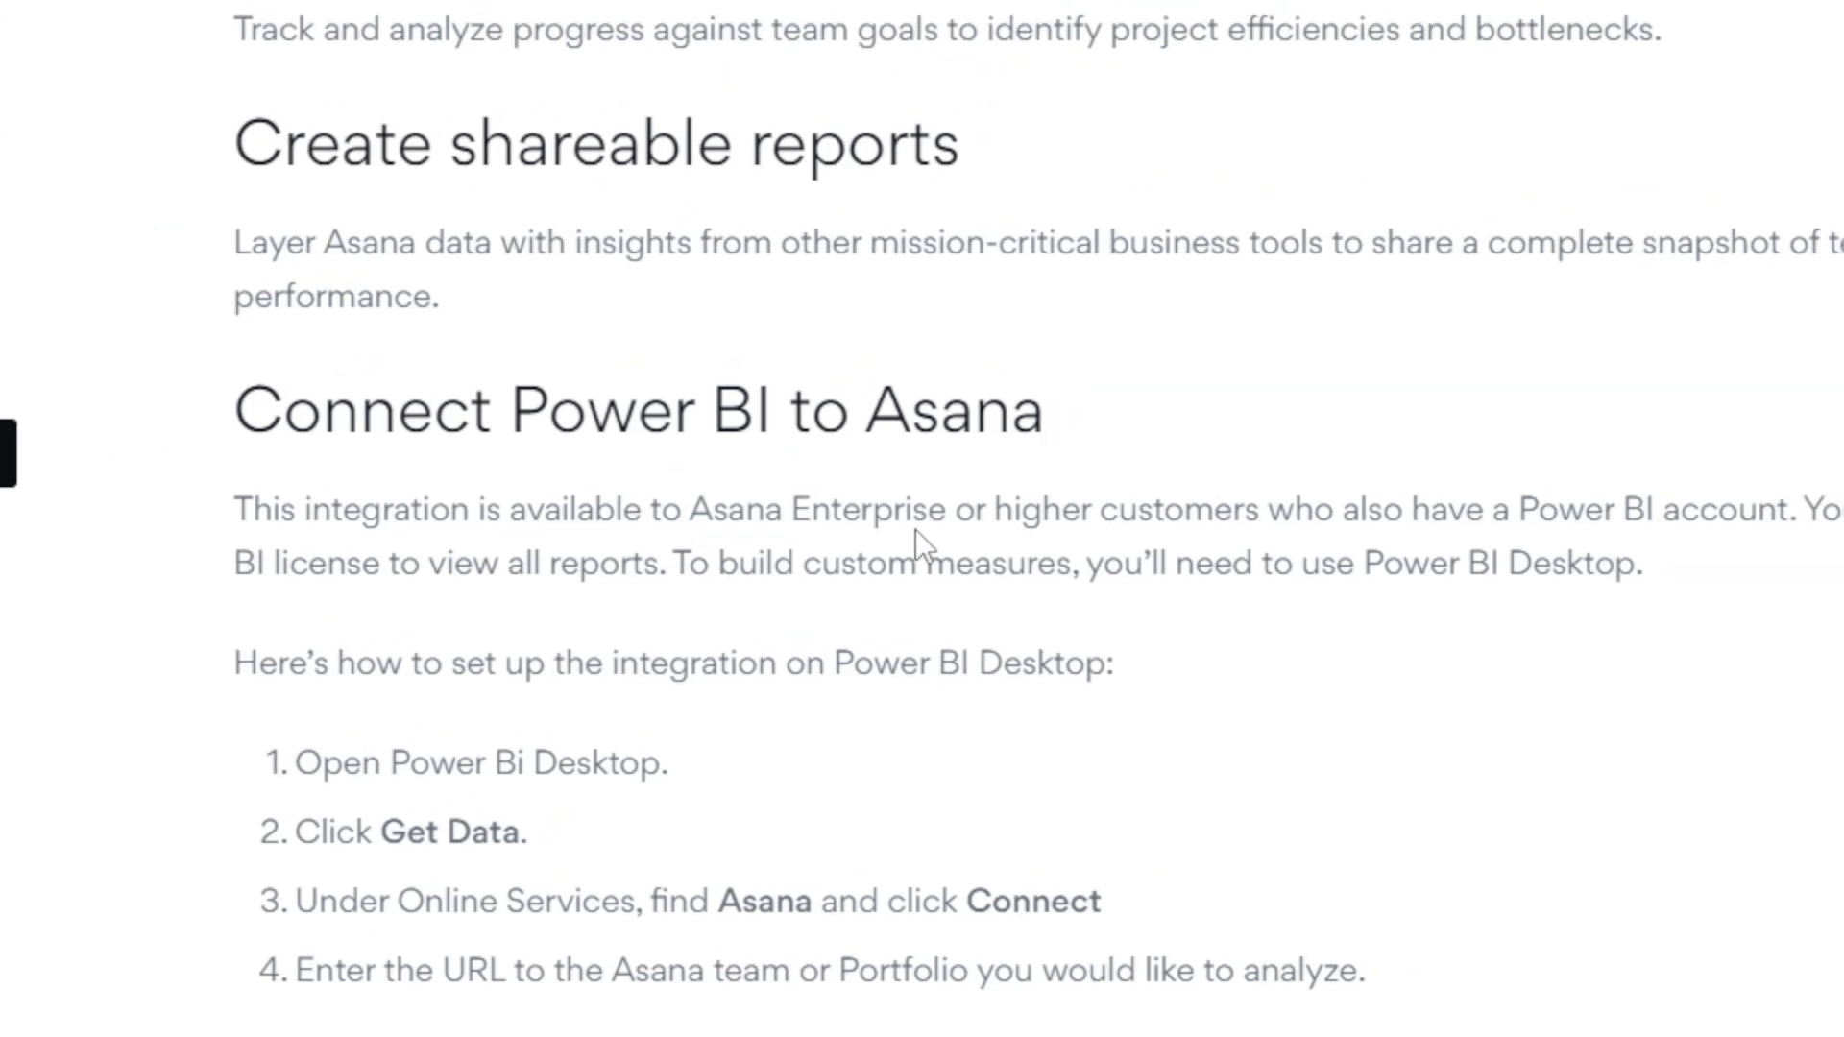
middle_click(749, 106)
click(590, 18)
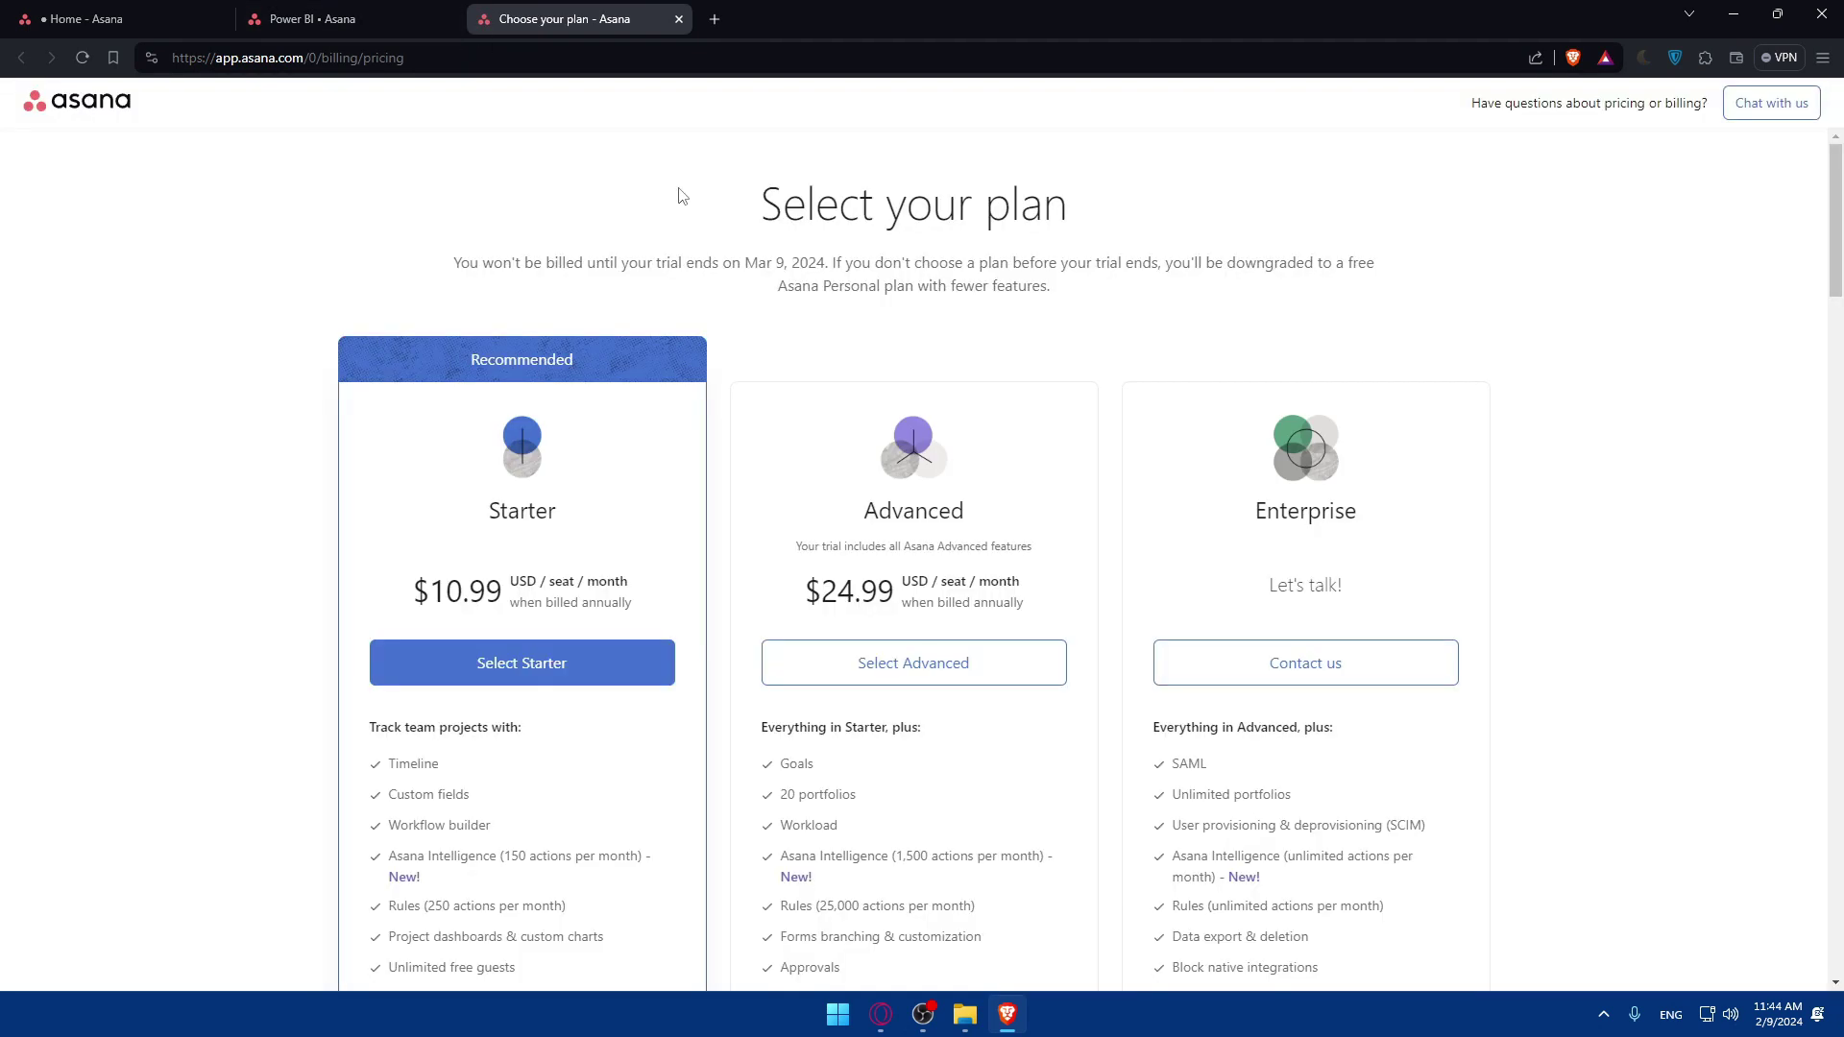
scroll(882, 548, down, 2)
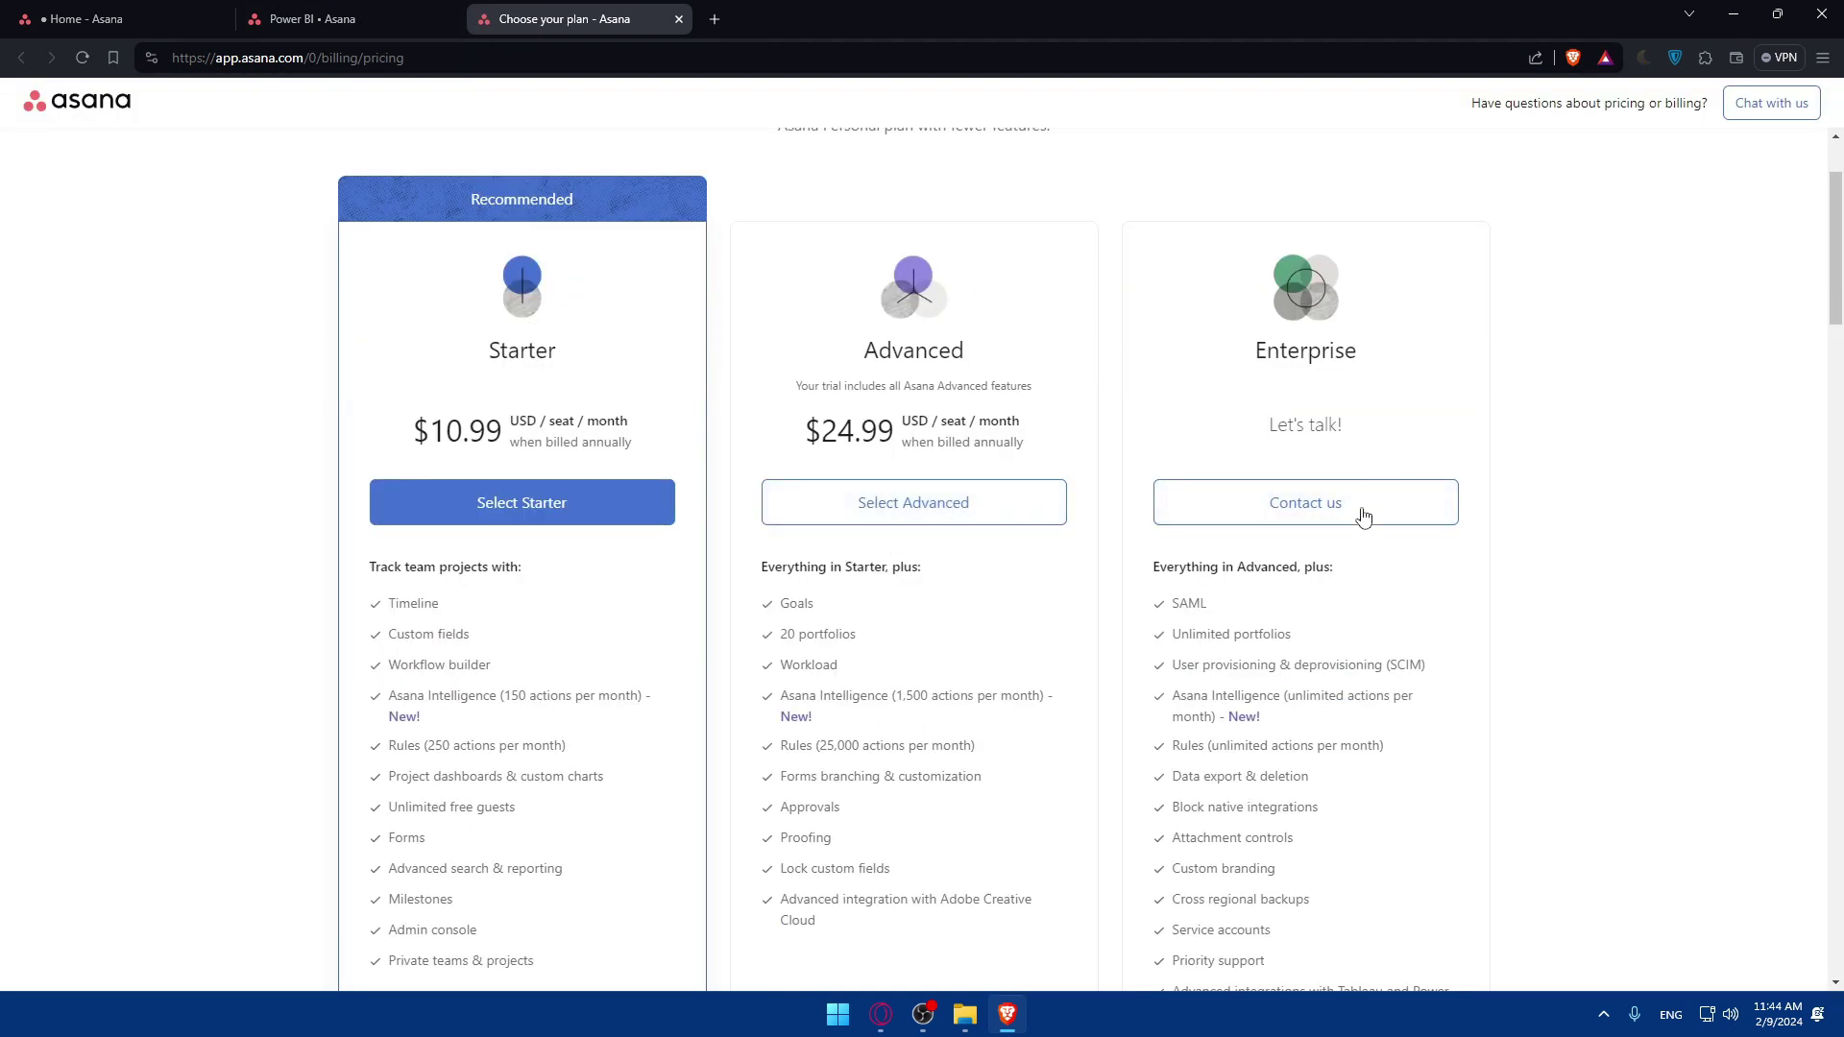
click(678, 20)
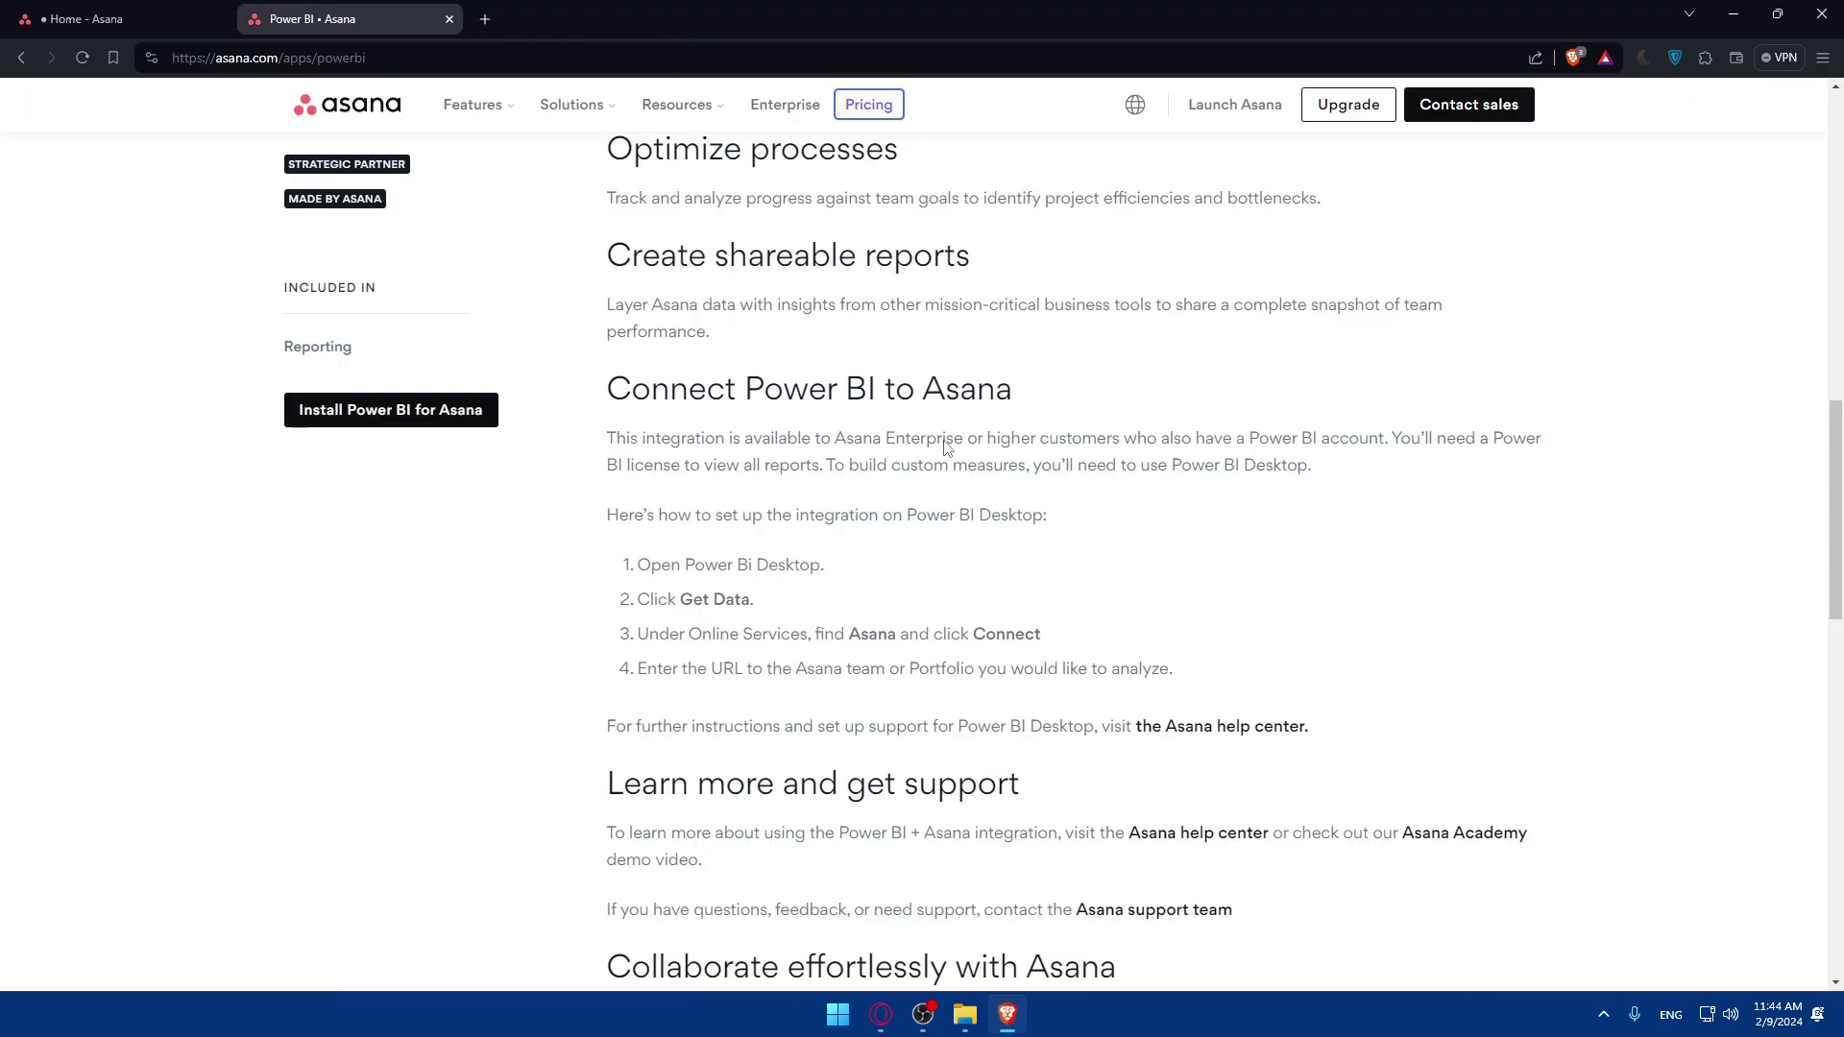
drag(1249, 446, 1318, 446)
click(1309, 451)
scroll(764, 491, down, 2)
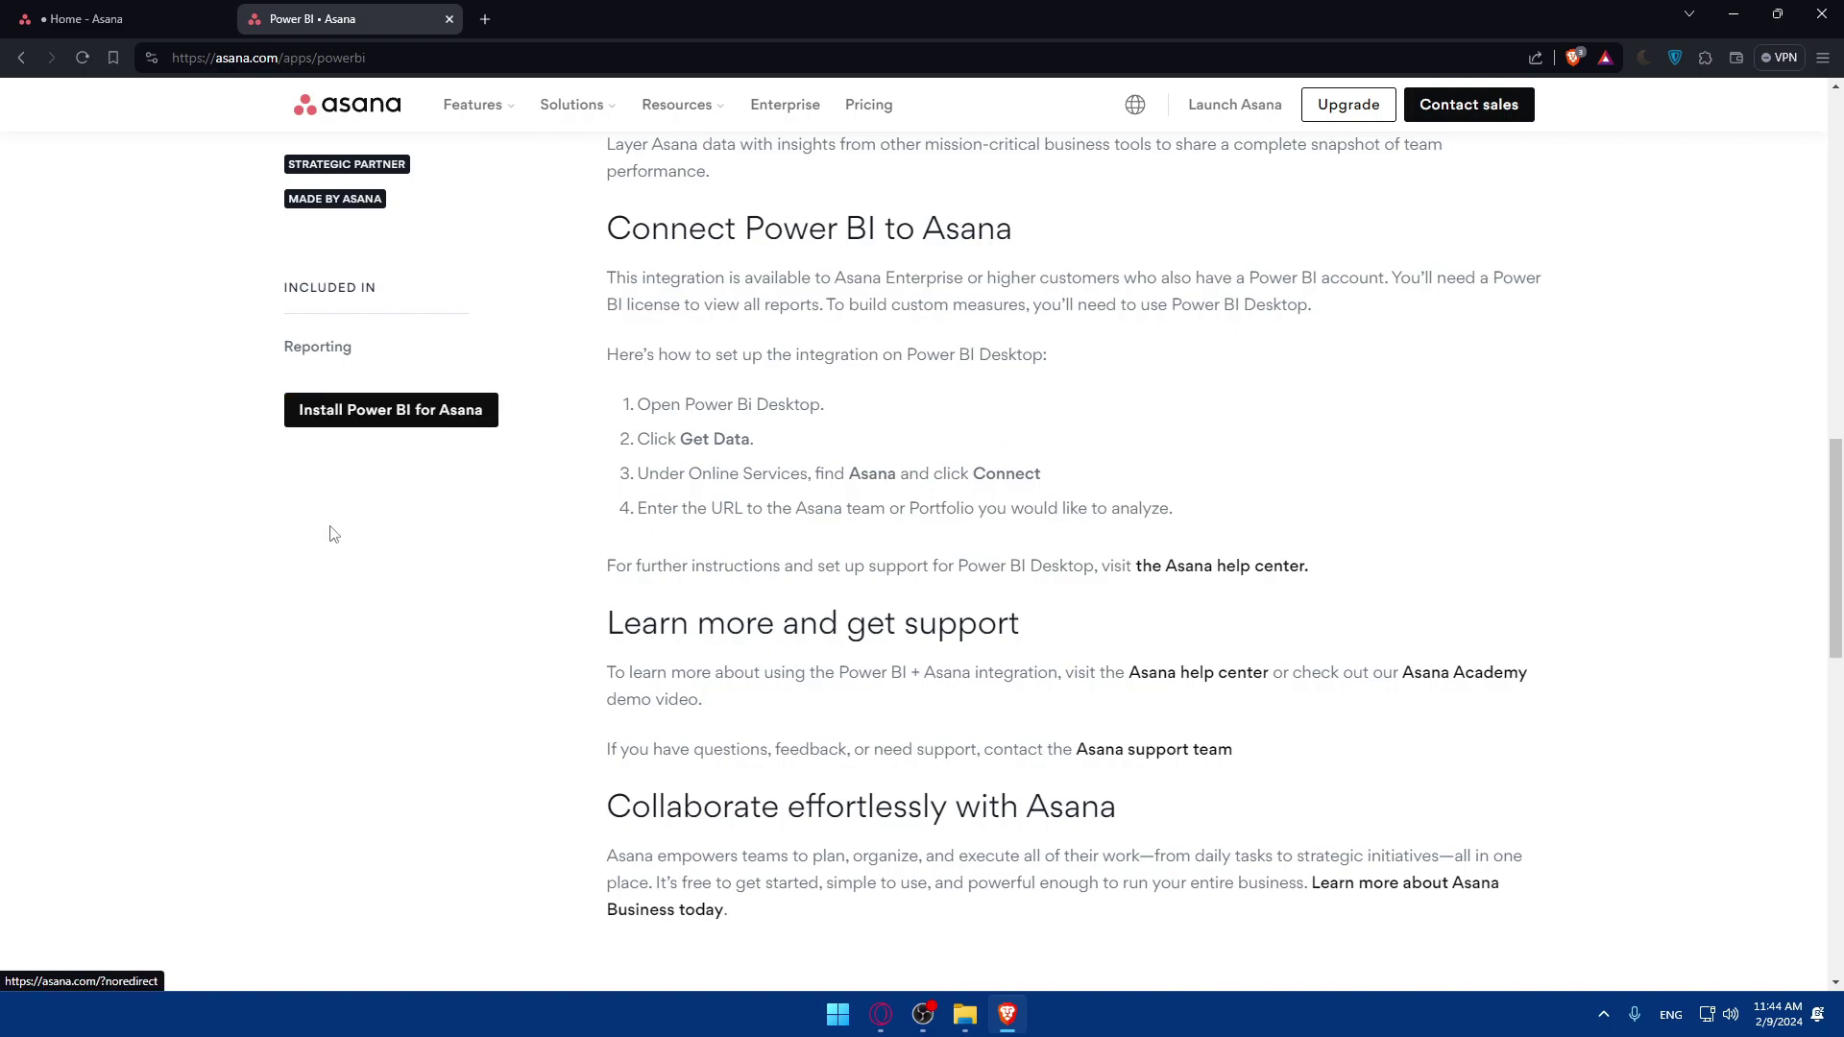
Follow the Asana install link and start the free Power BI Desktop download
click(384, 421)
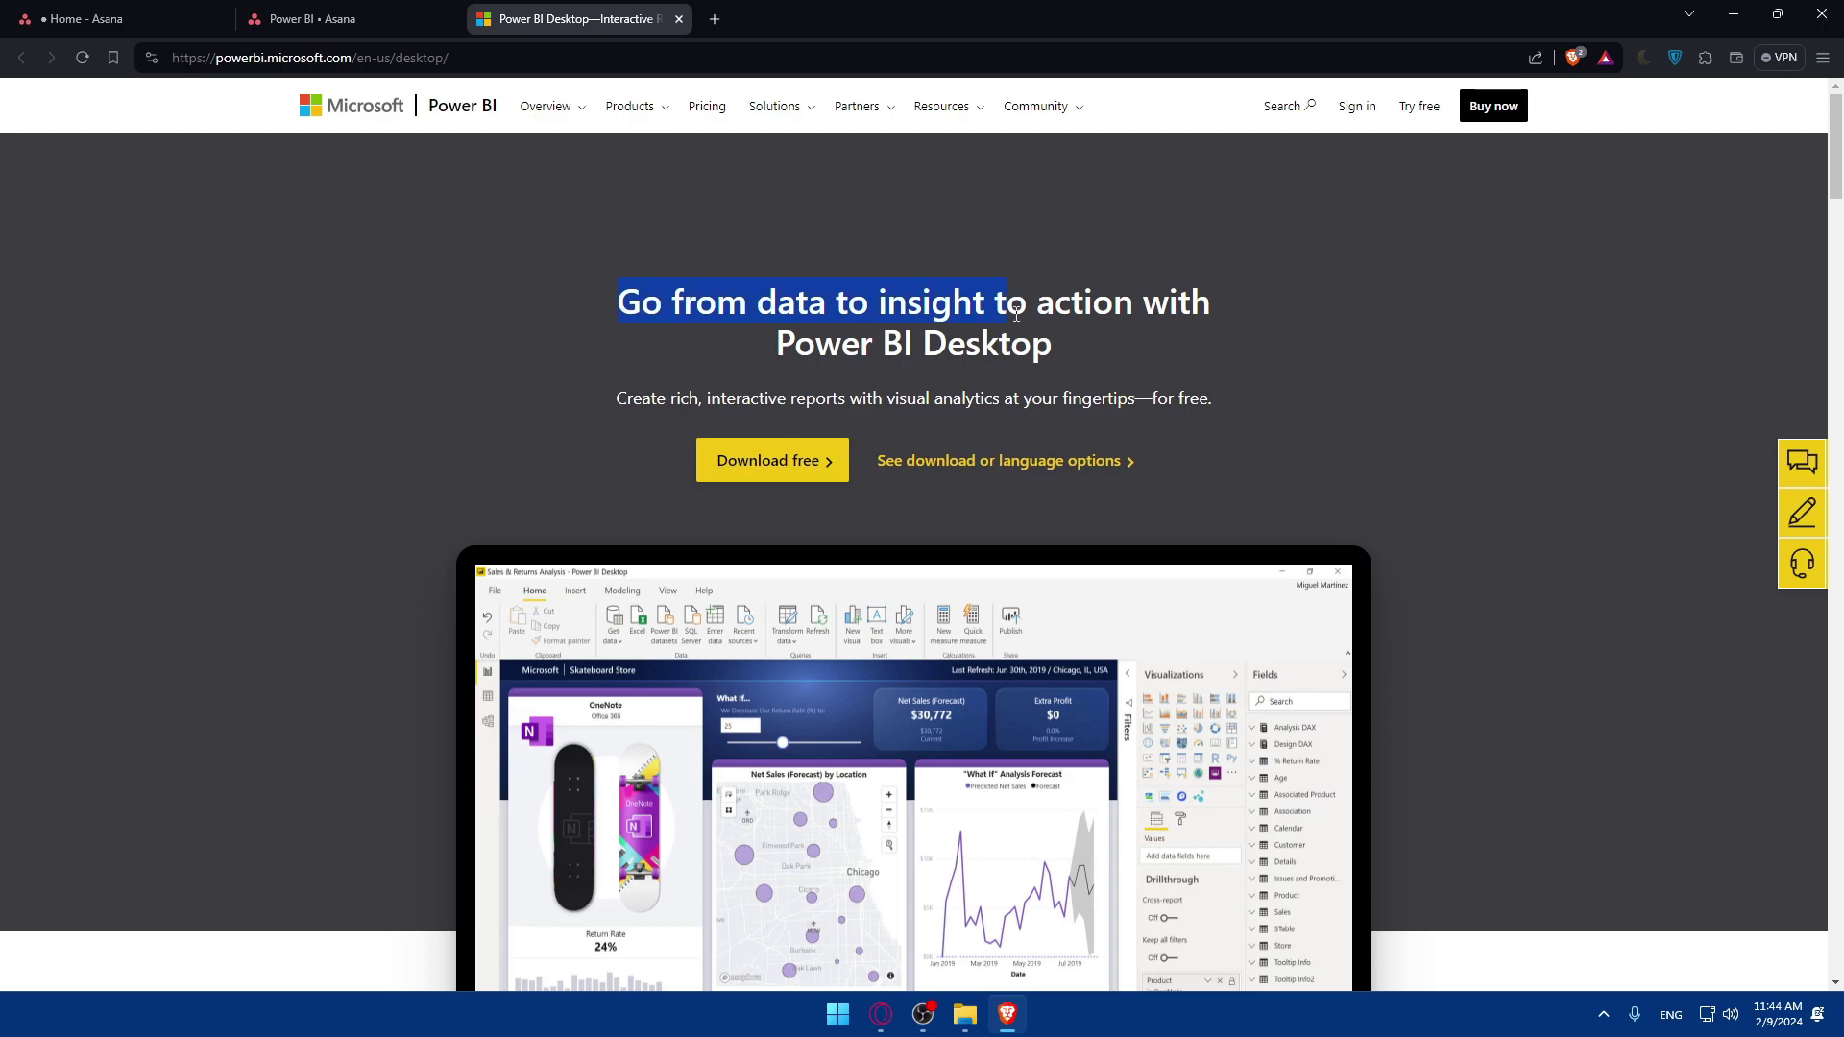
click(596, 293)
click(759, 466)
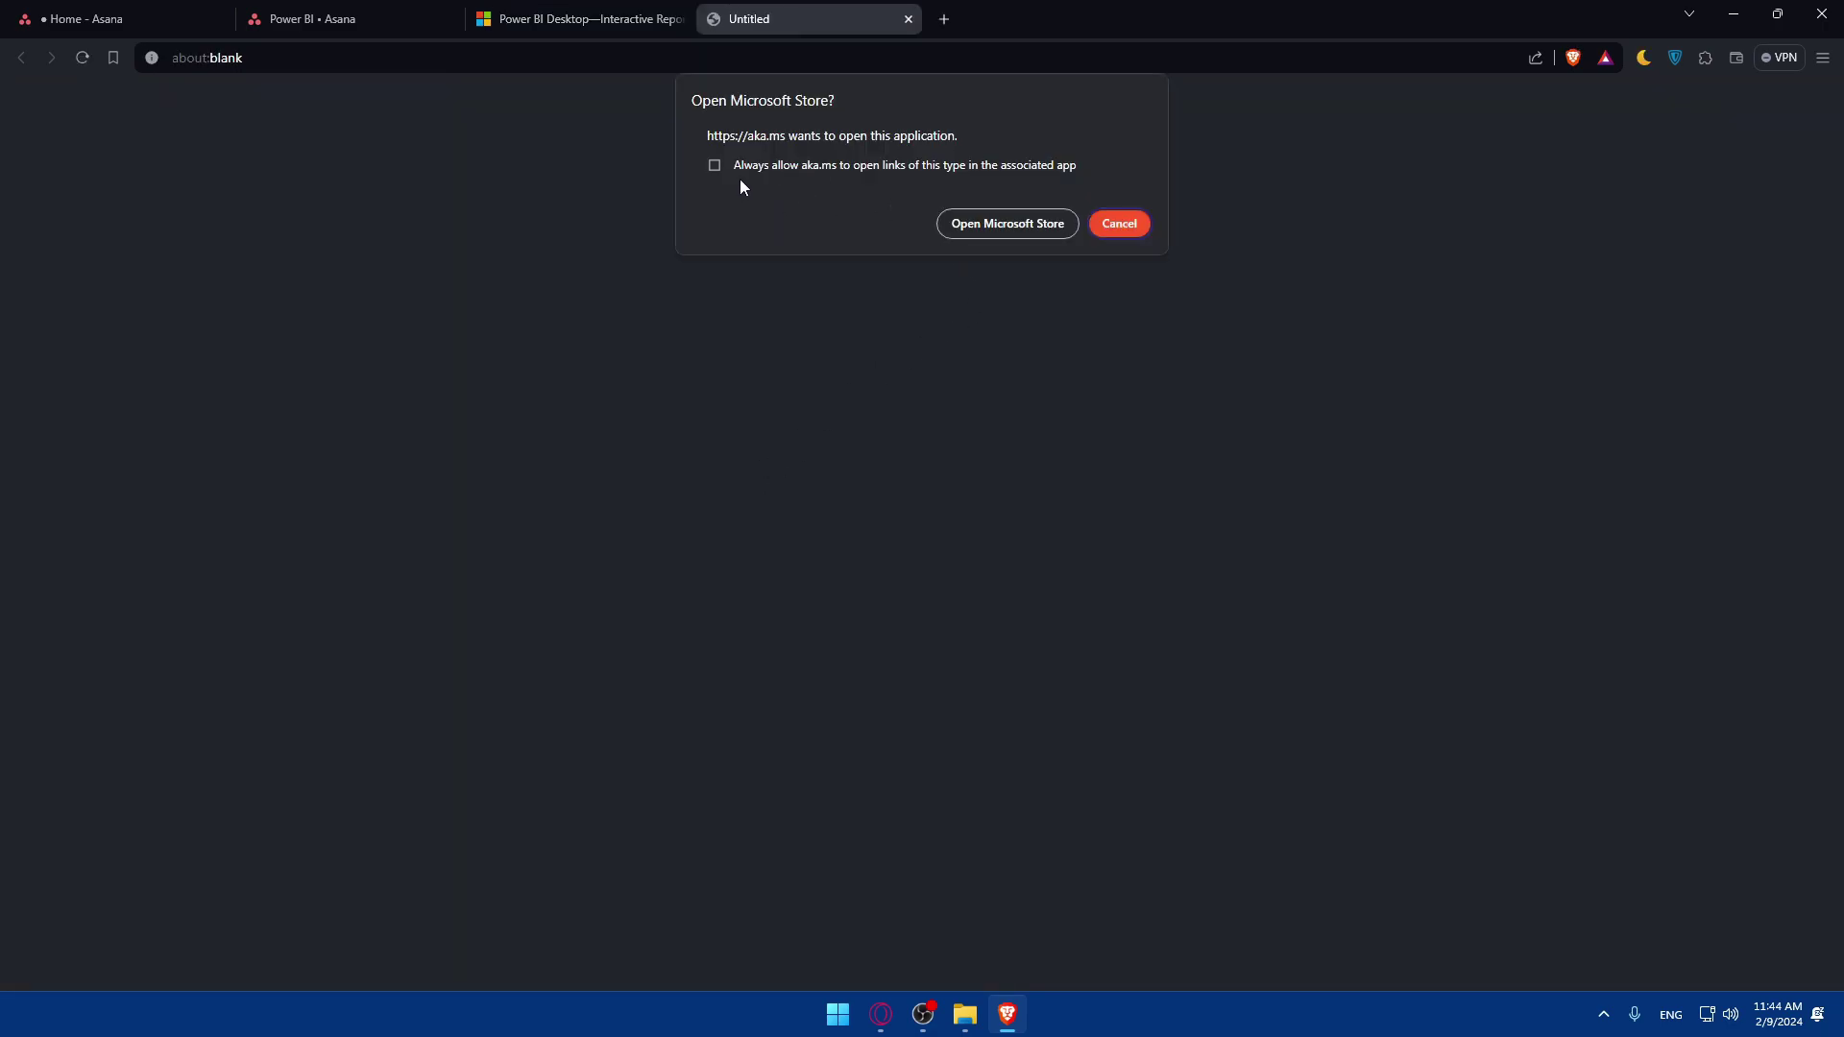
Always allow store links, dismiss the Microsoft Store prompt, and return to the 'Power BI • Asana' tab
click(708, 164)
click(907, 19)
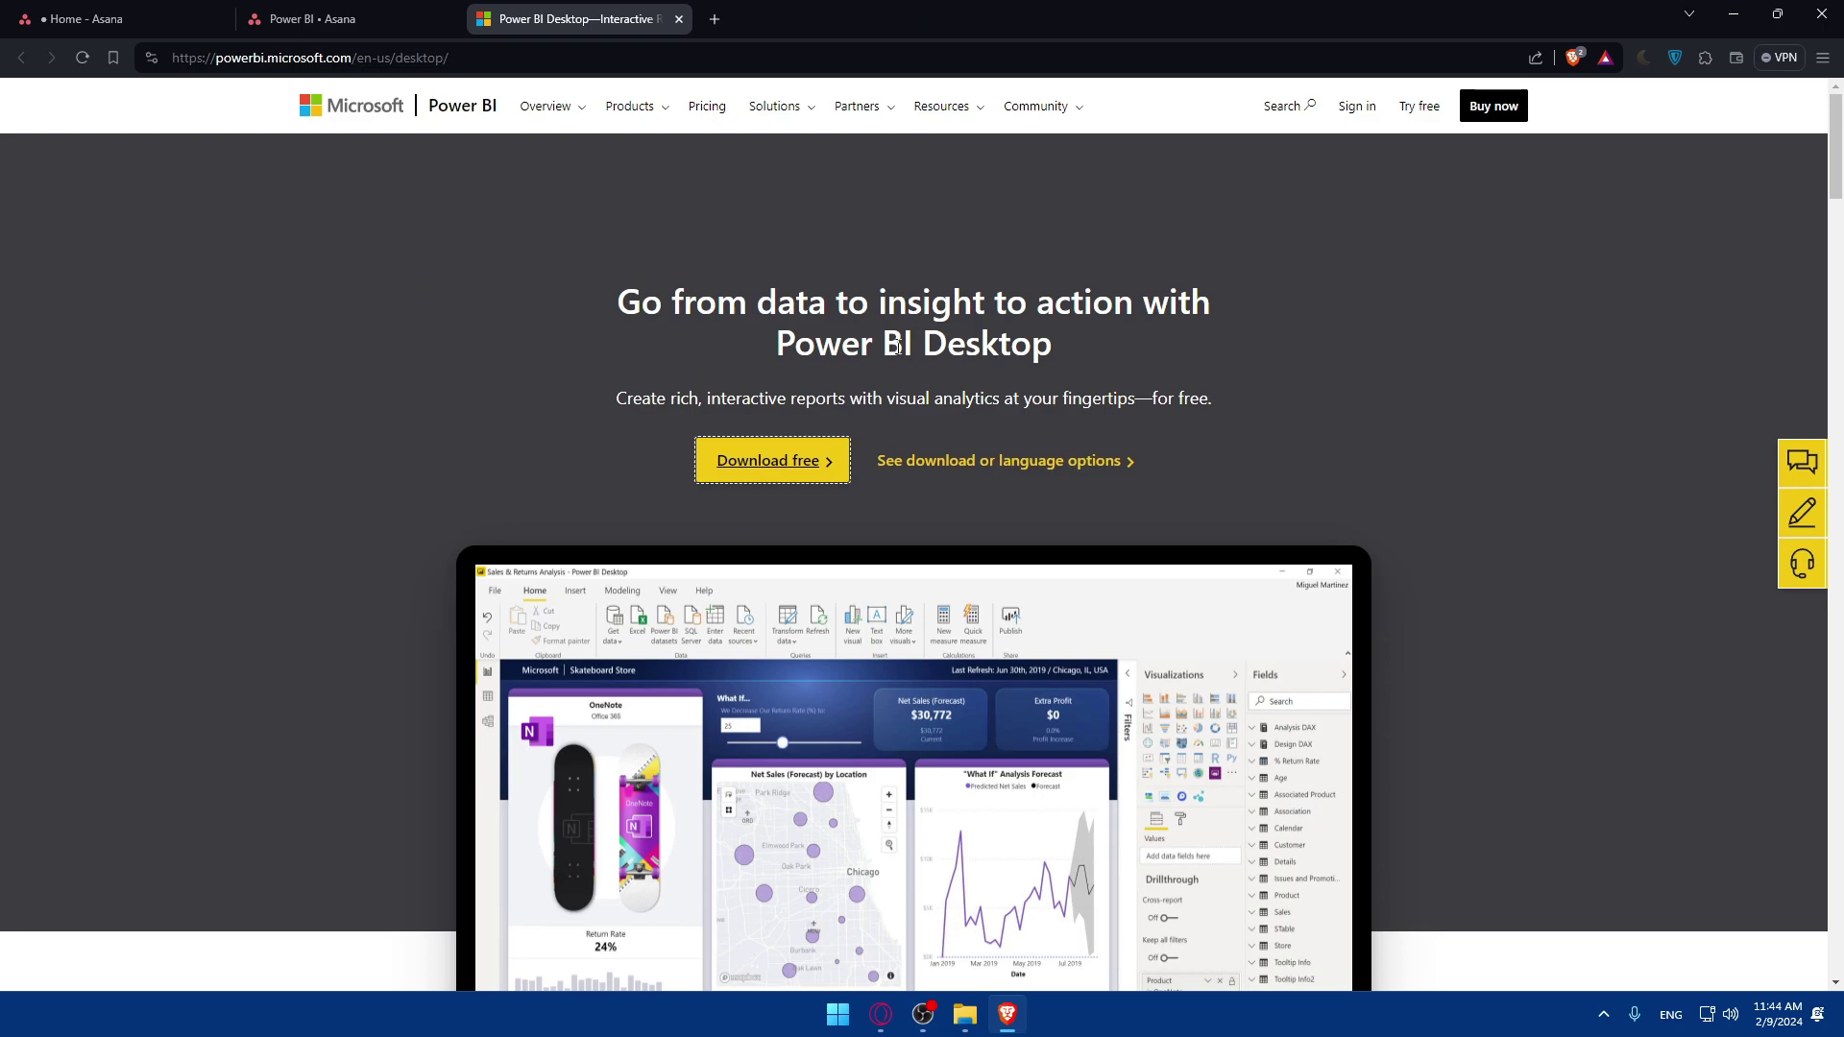
click(550, 231)
click(303, 11)
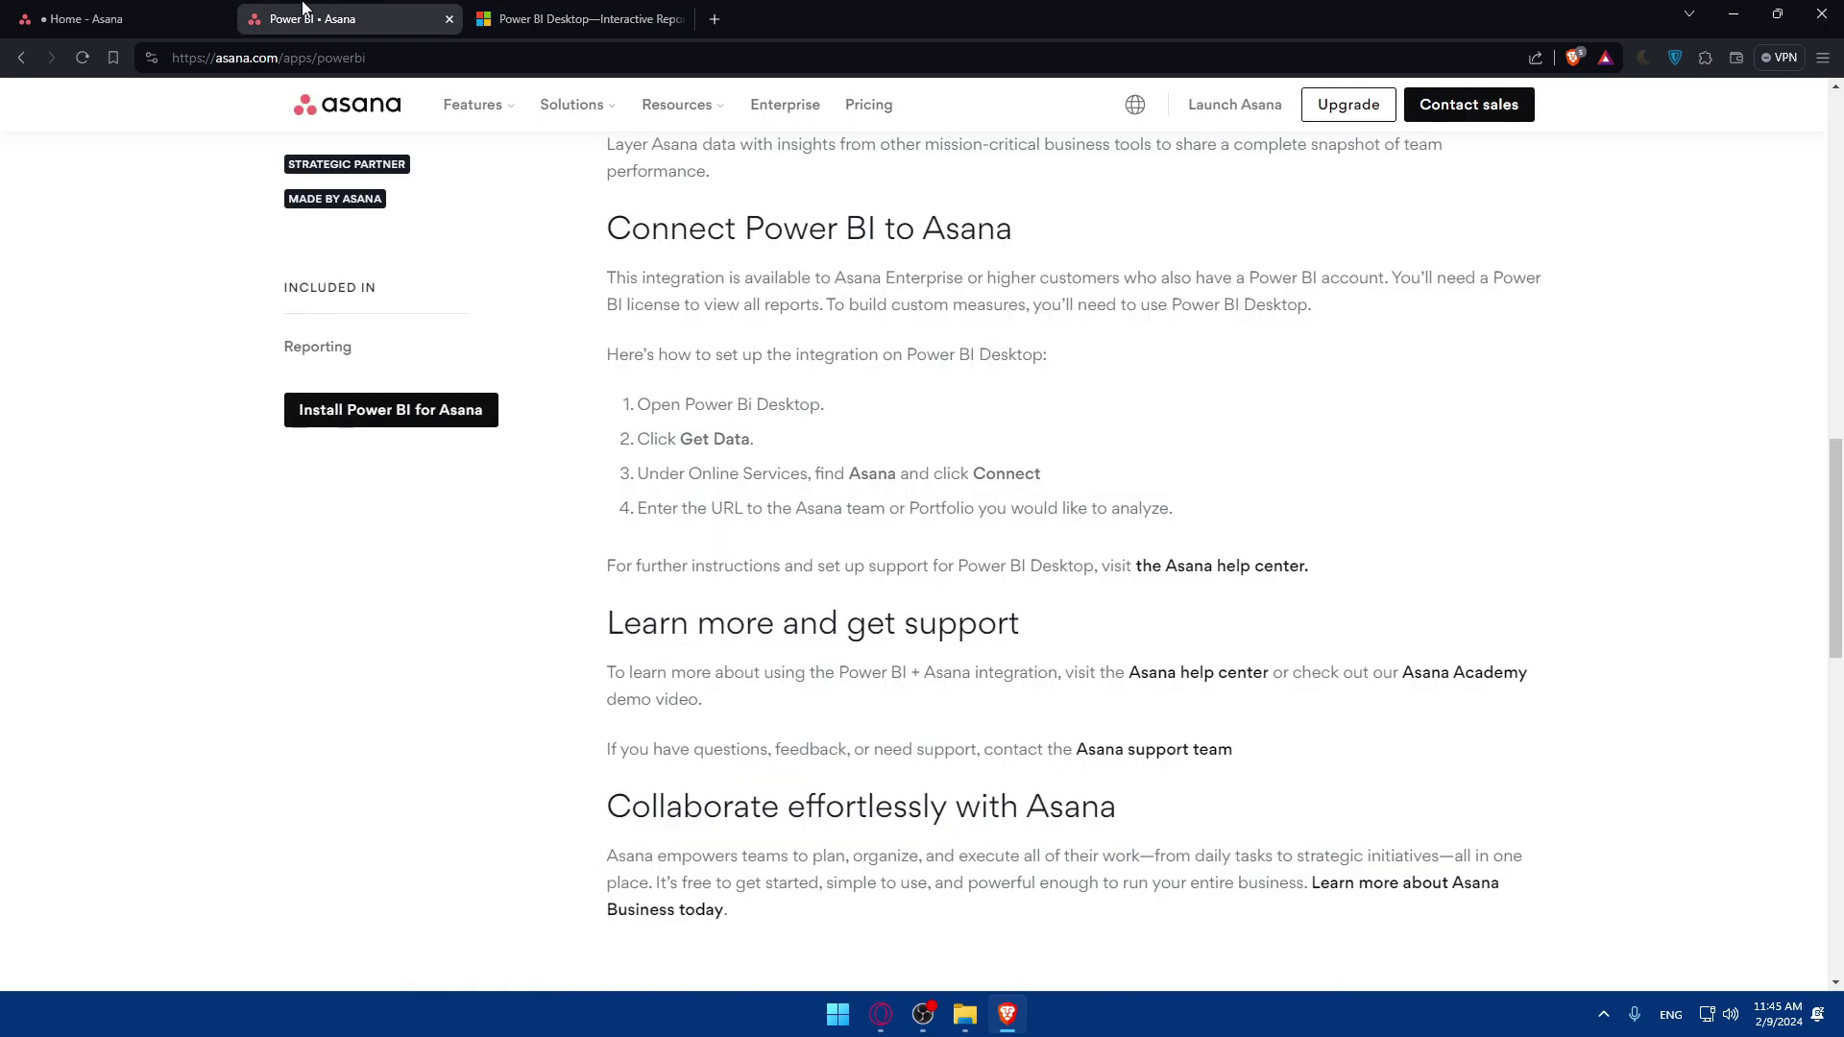
click(592, 11)
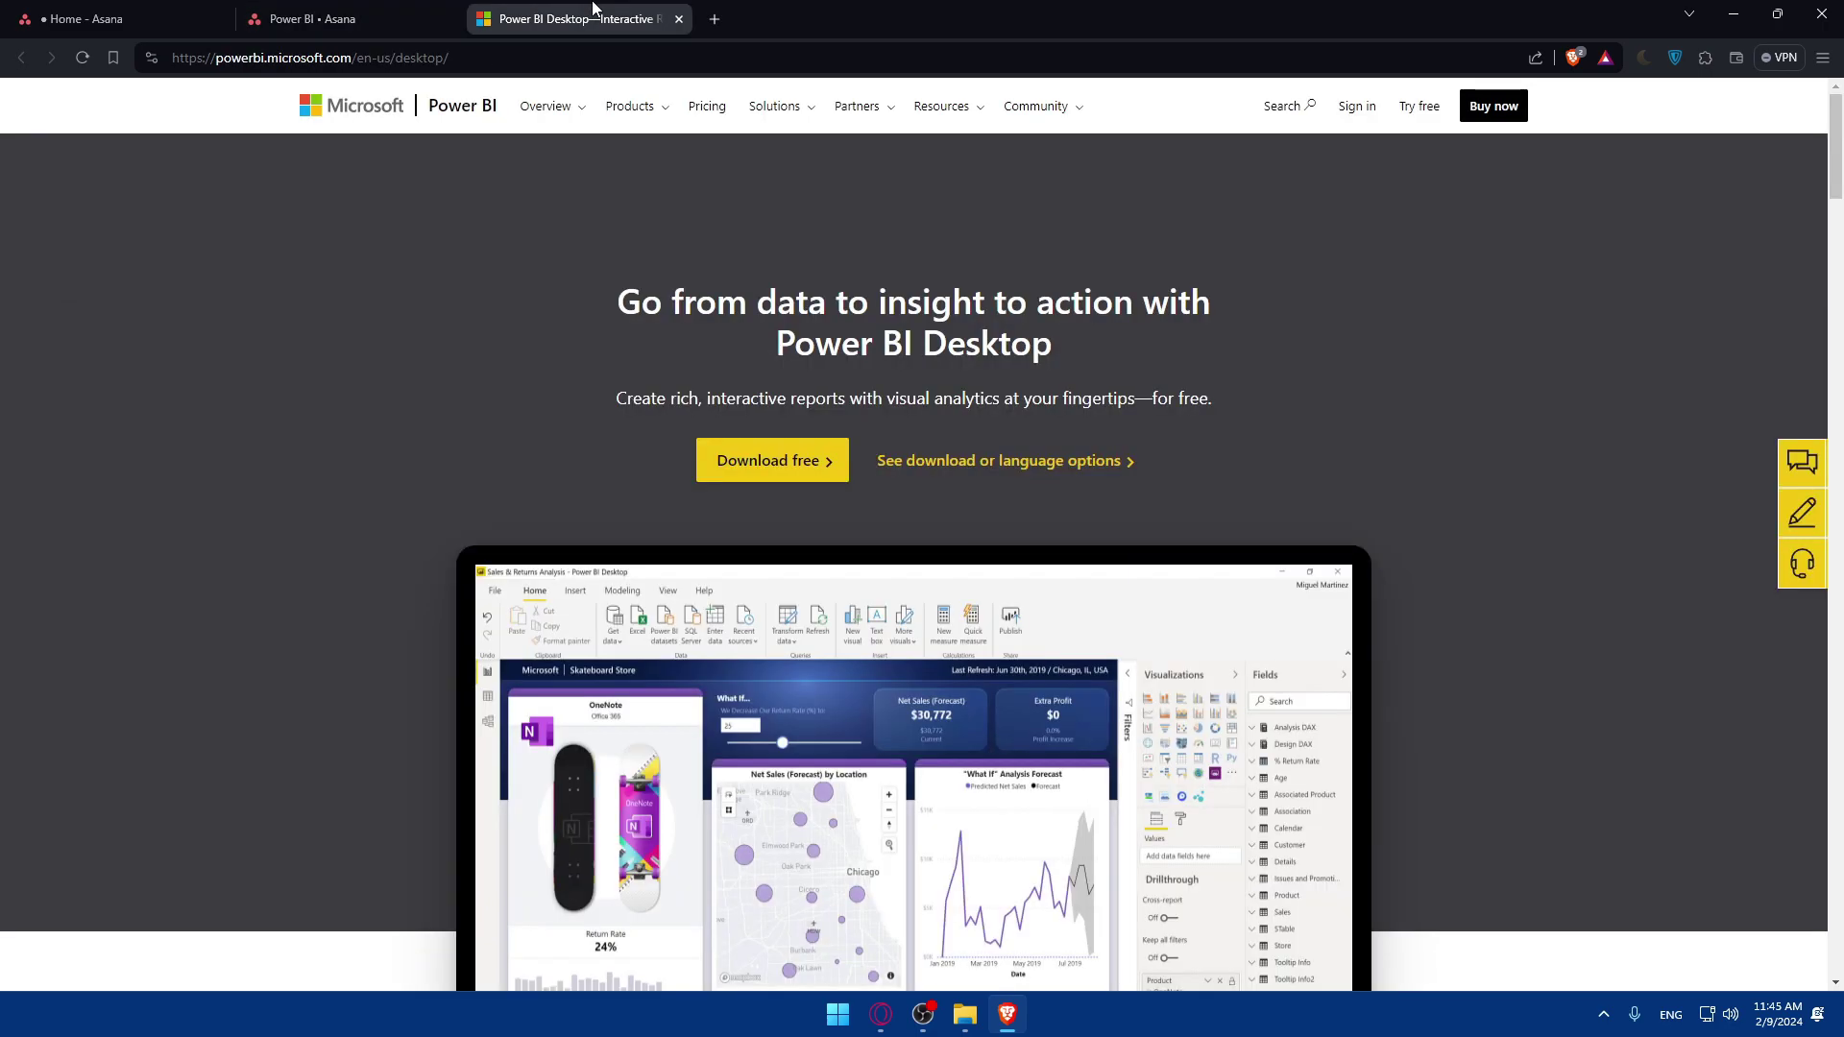
scroll(818, 580, down, 2)
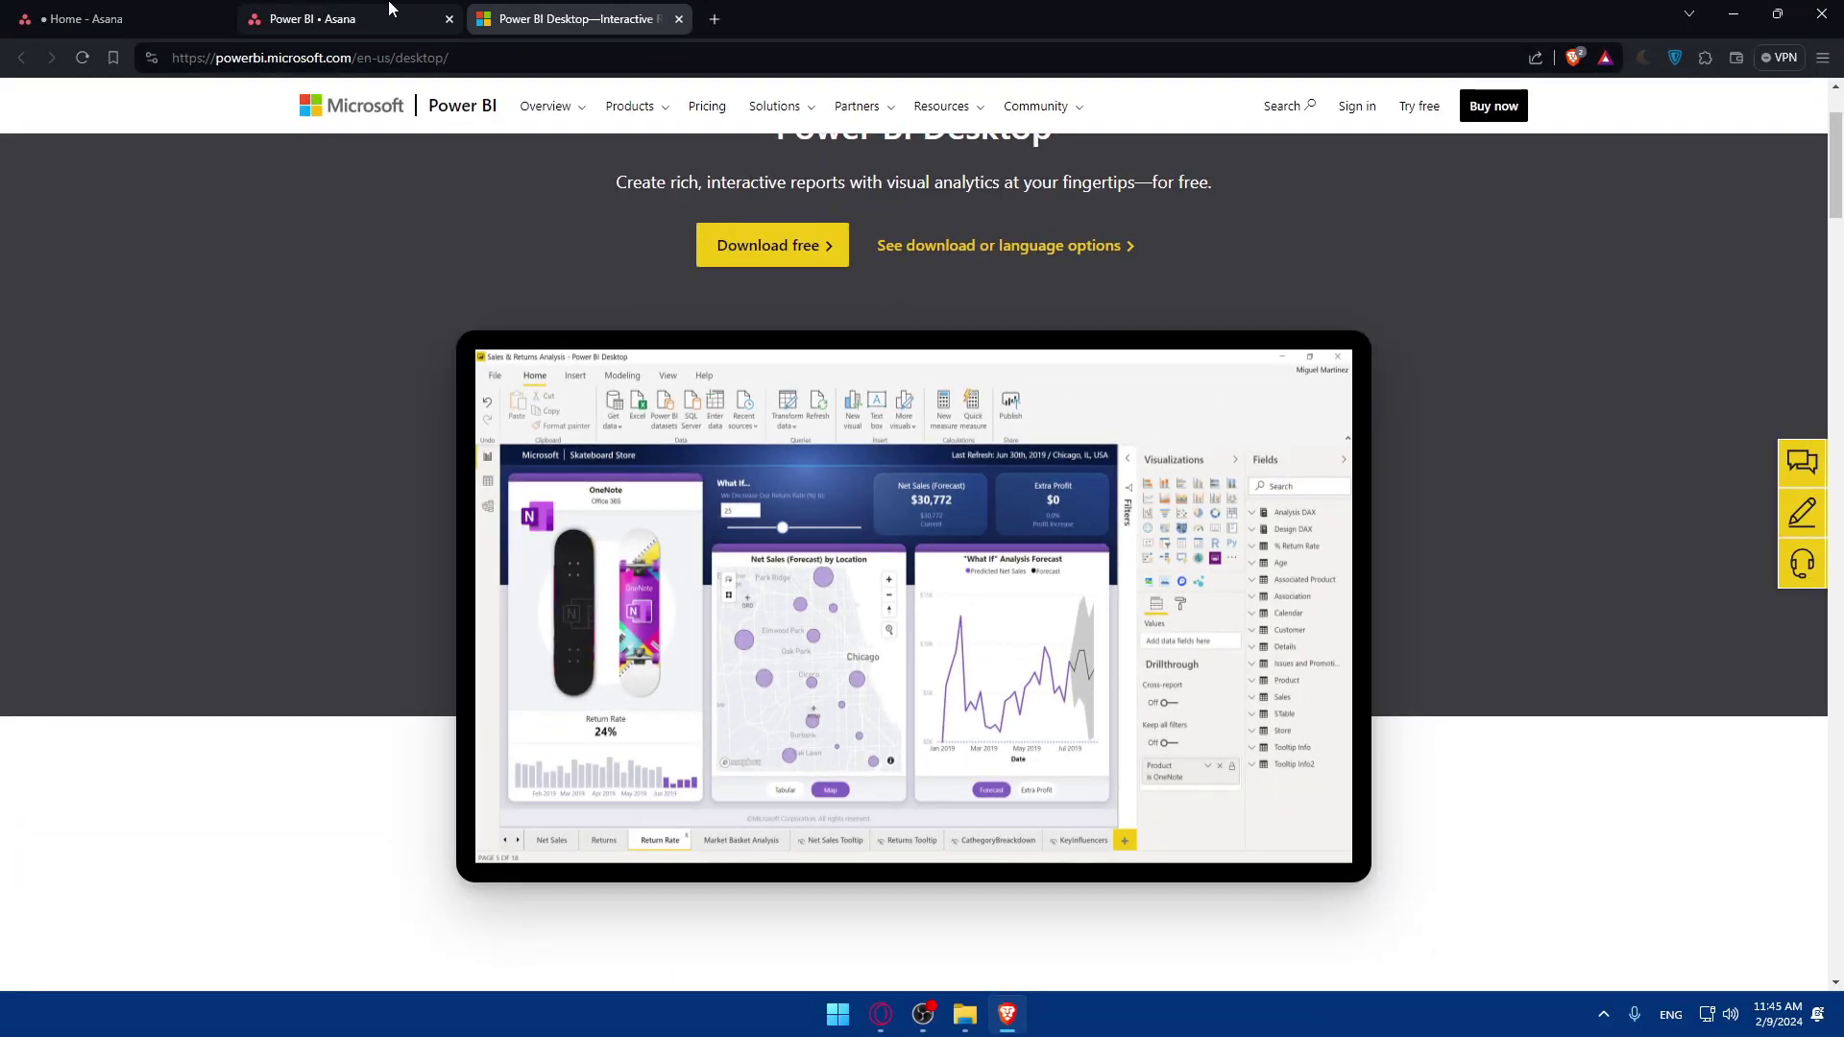
click(389, 15)
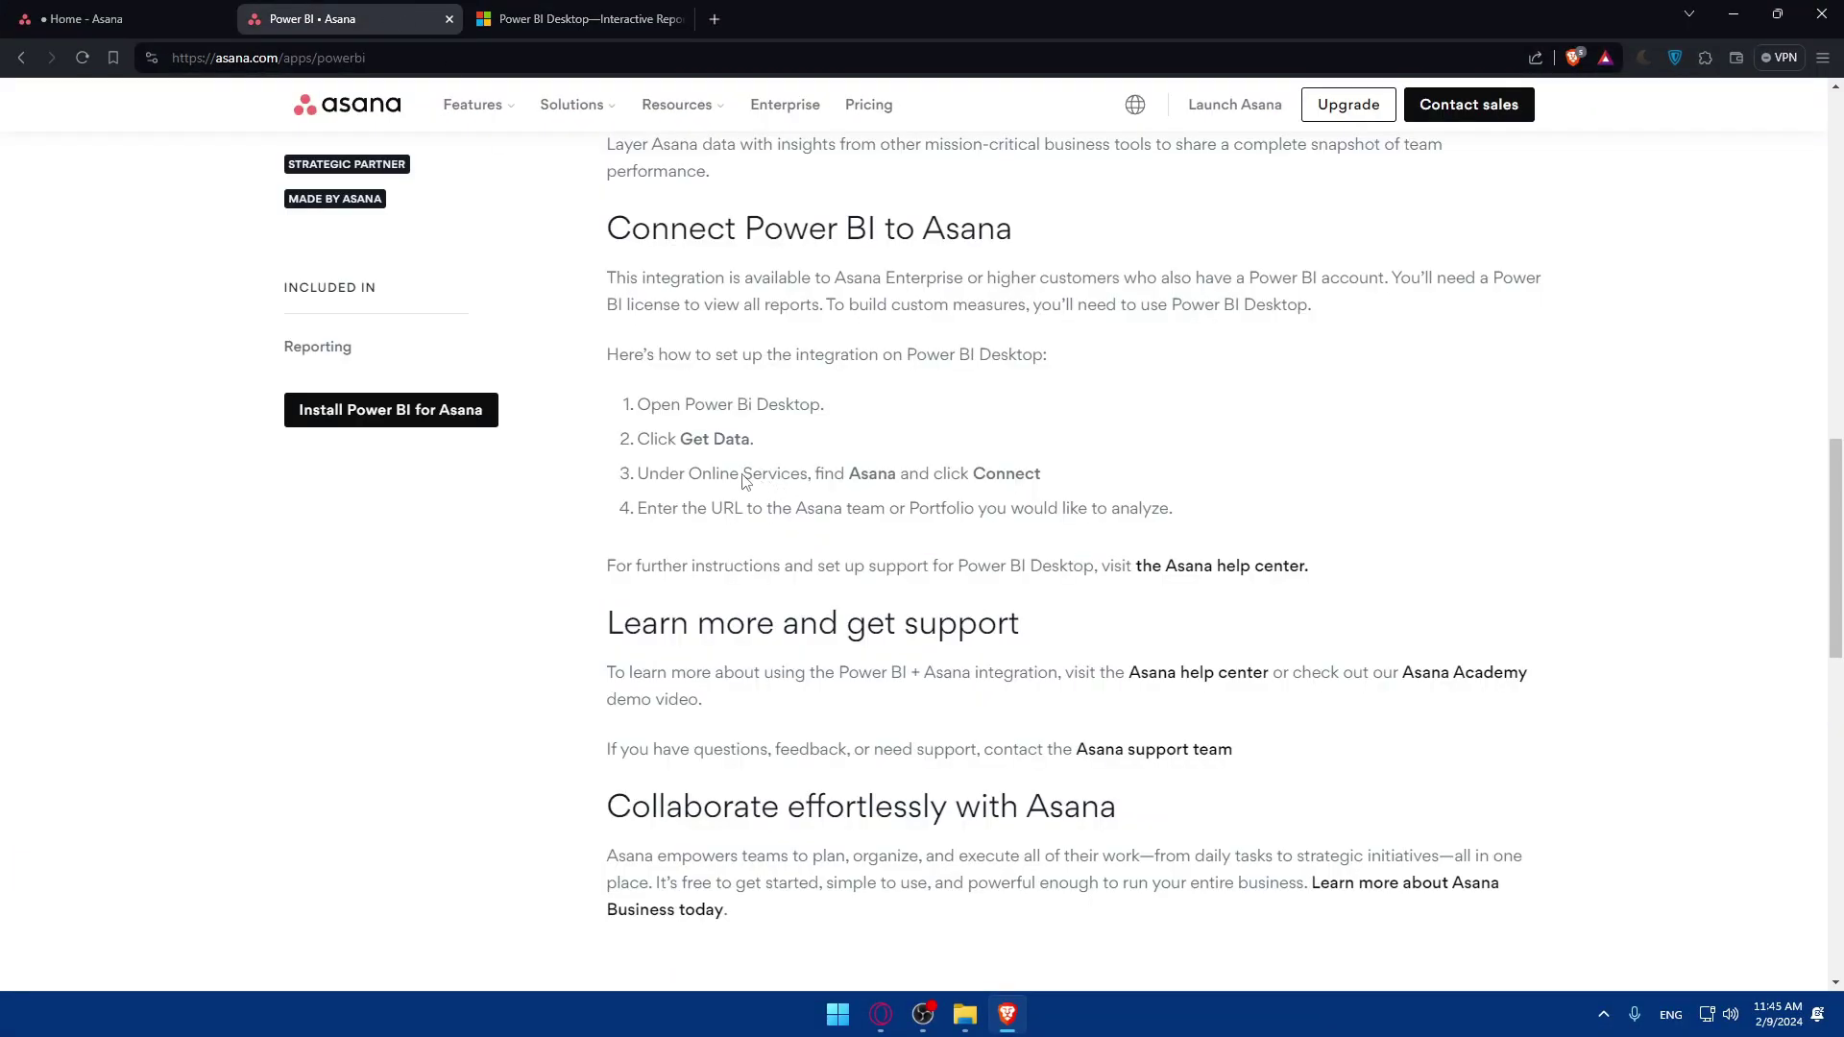
drag(629, 480, 828, 480)
key(ctrl+Tab)
scroll(780, 488, down, 5)
scroll(780, 488, down, 2)
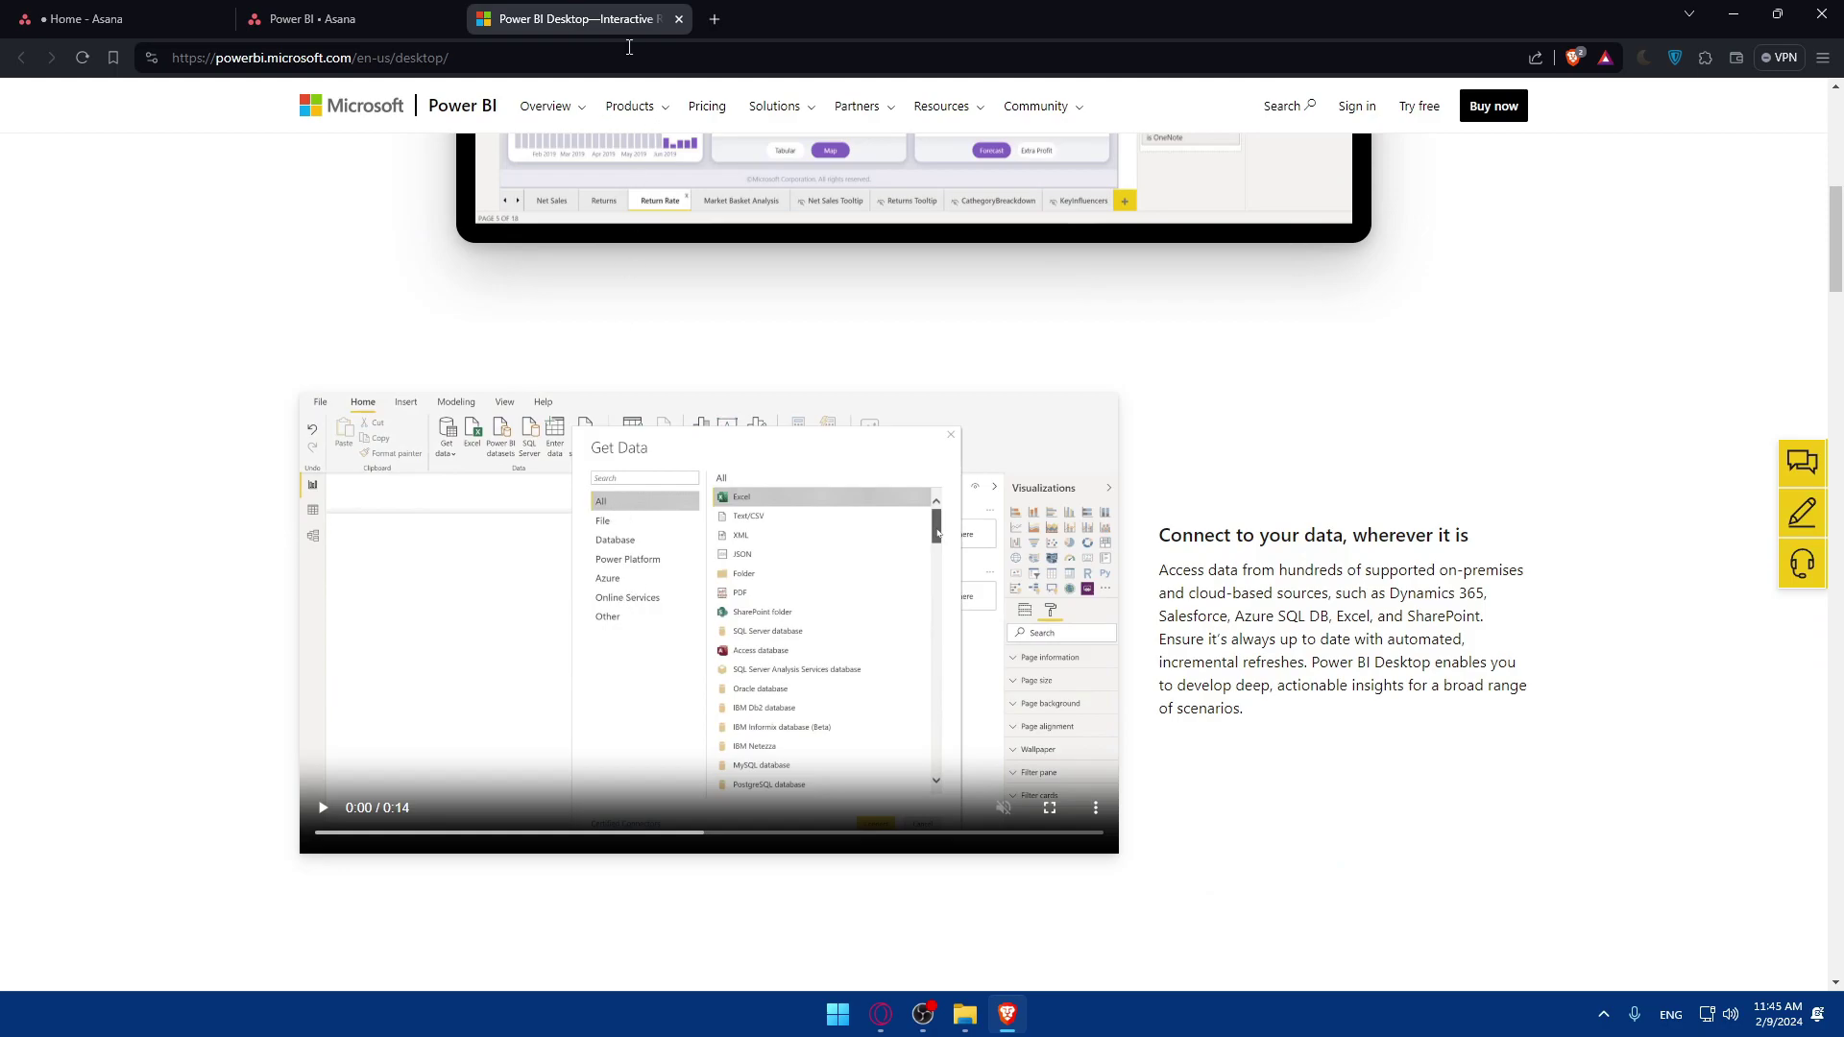
key(ctrl+shift+Tab)
click(852, 480)
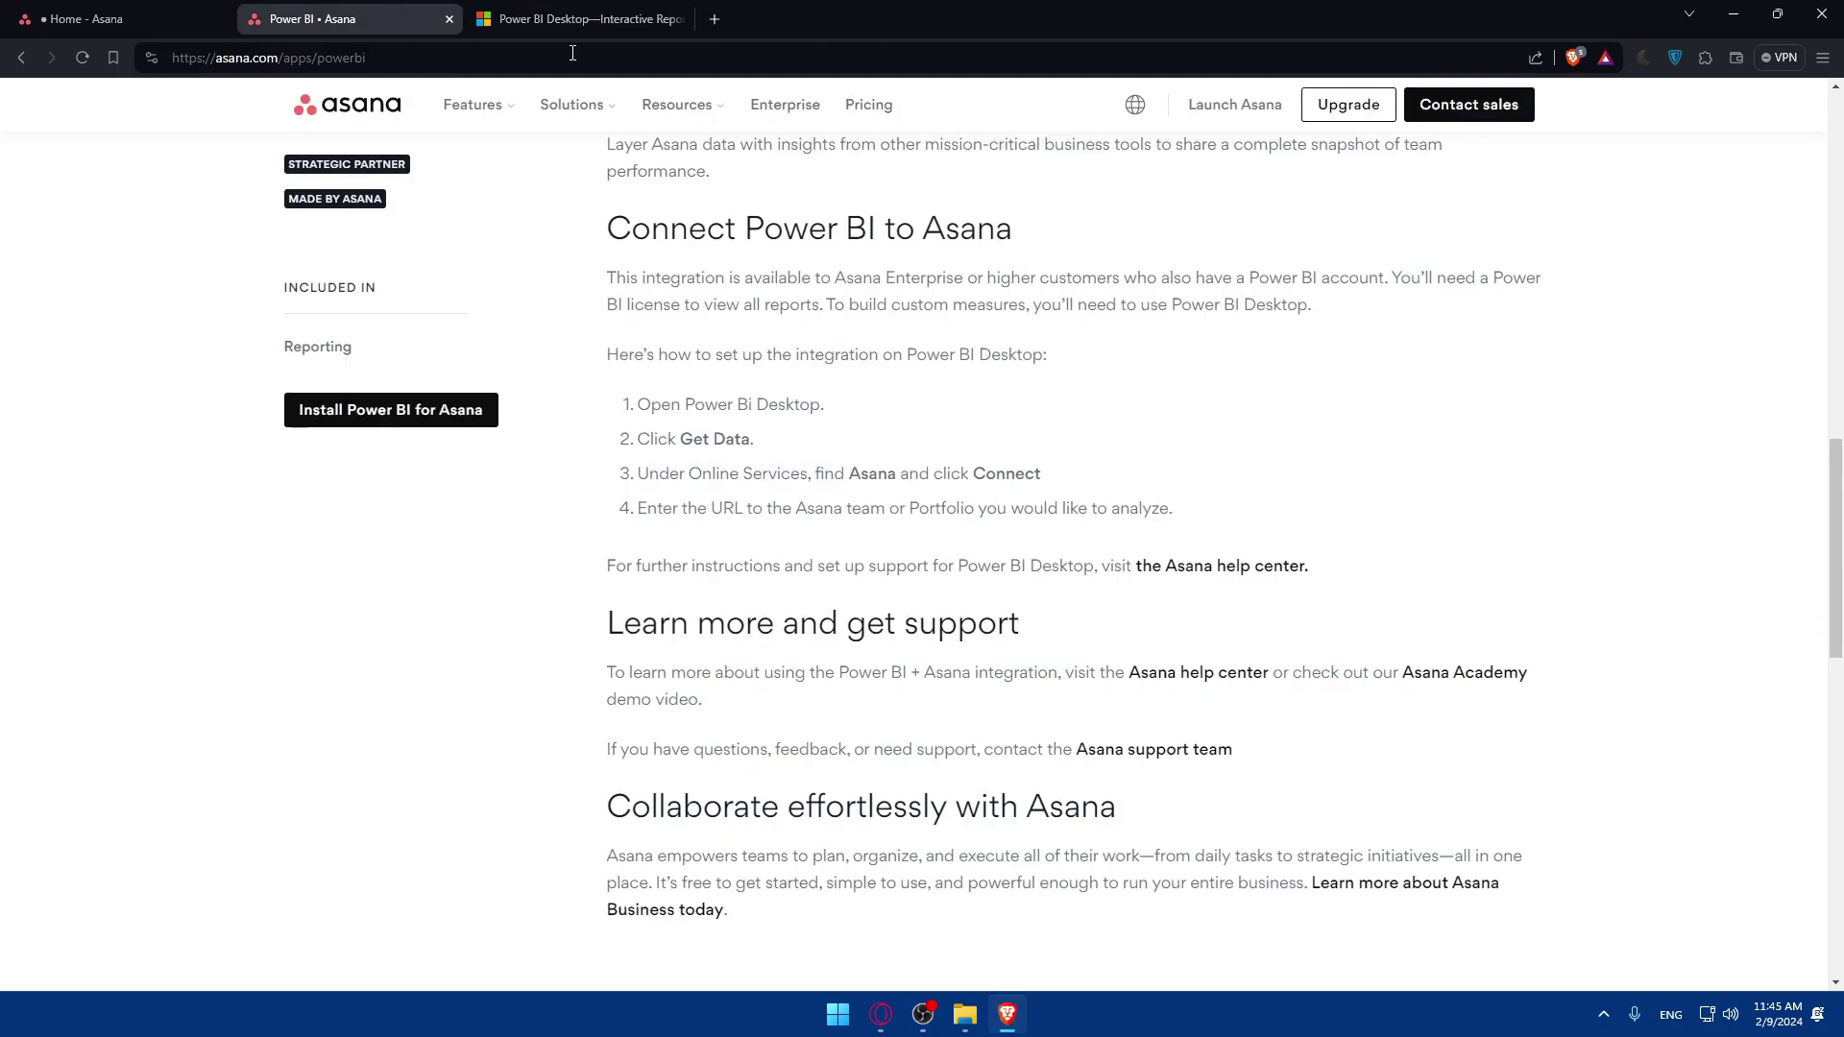
key(ctrl+Tab)
scroll(747, 351, down, 3)
scroll(438, 647, up, 1)
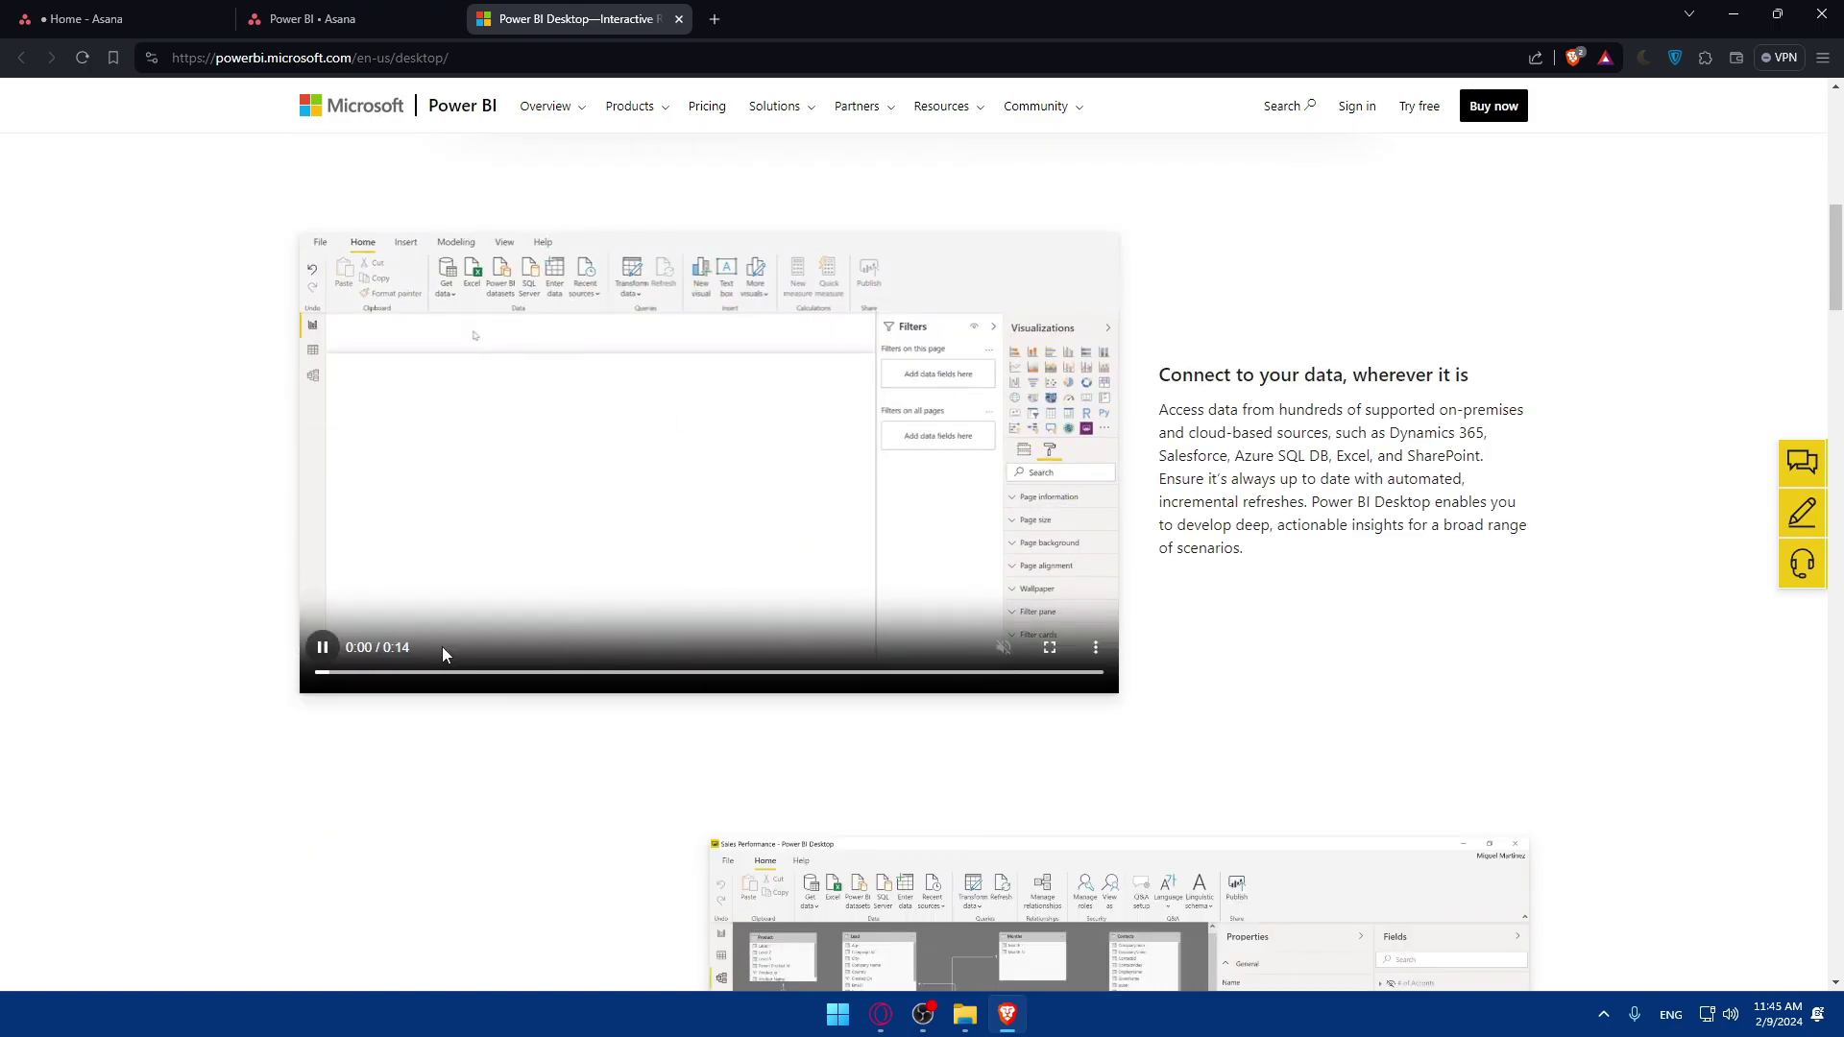
drag(510, 674, 1033, 685)
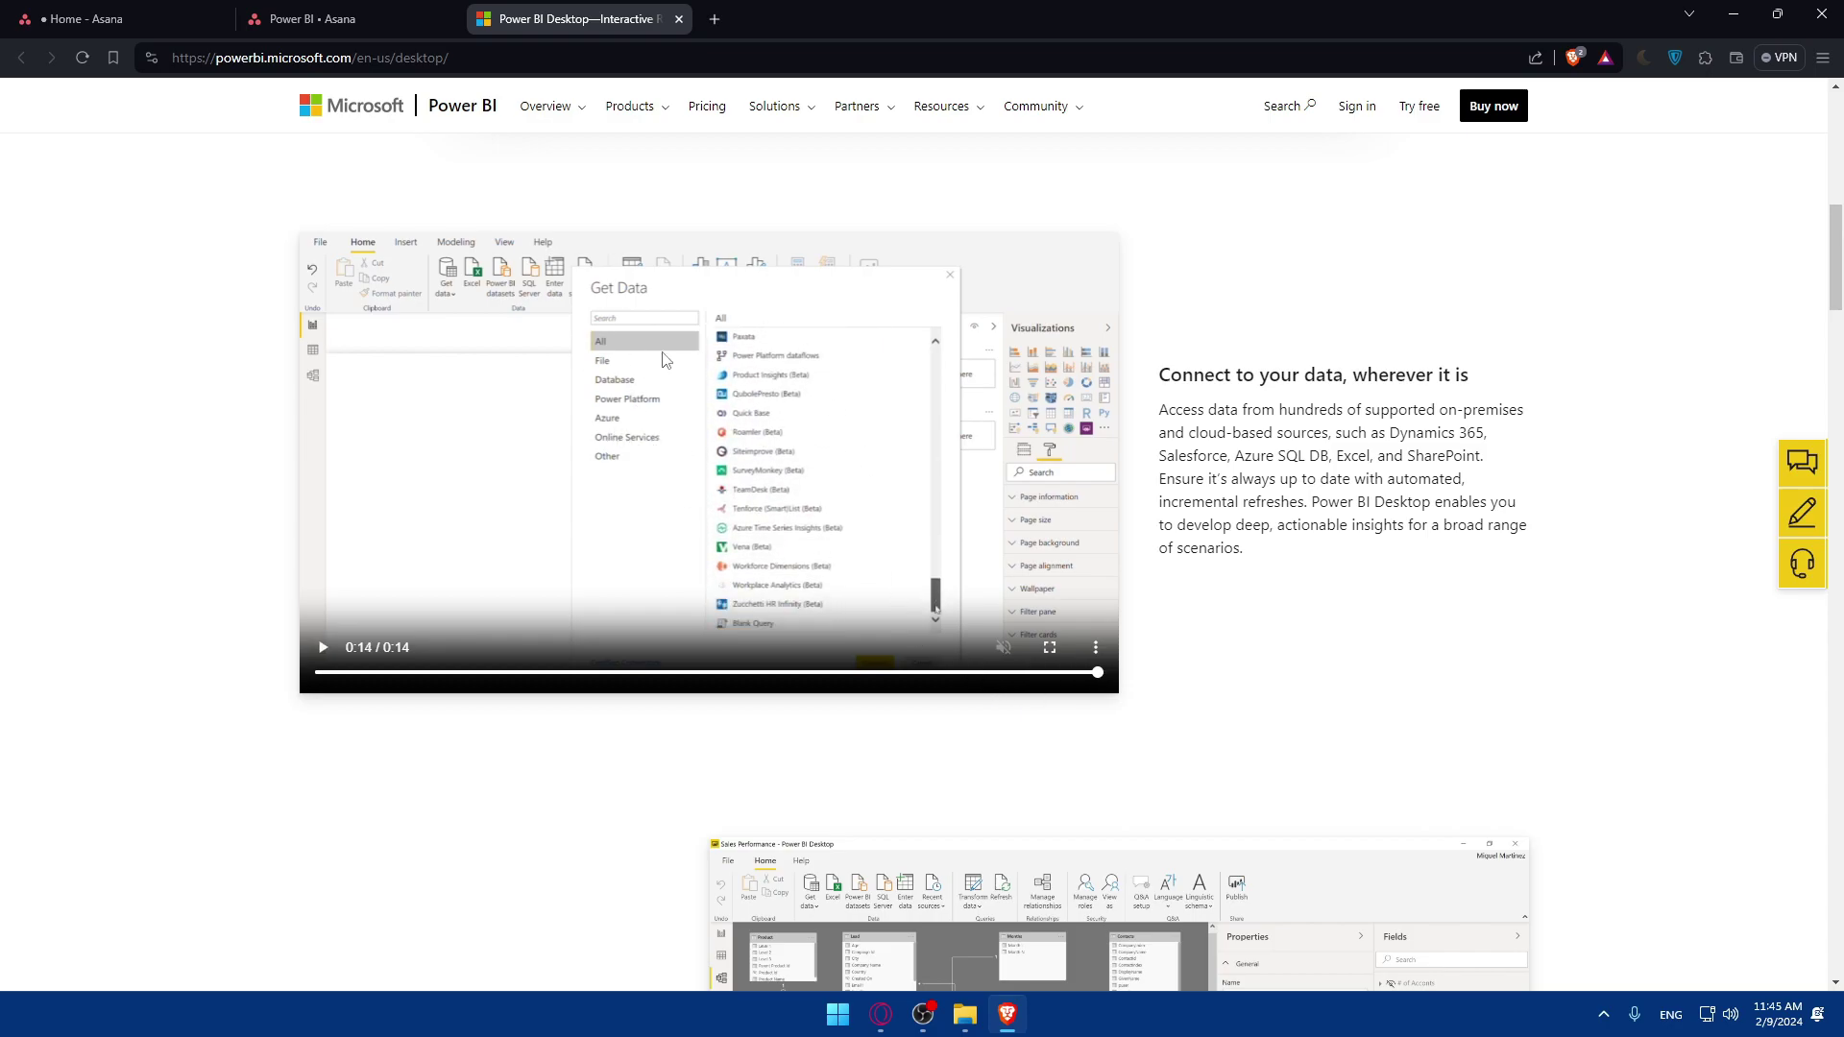
scroll(722, 396, down, 5)
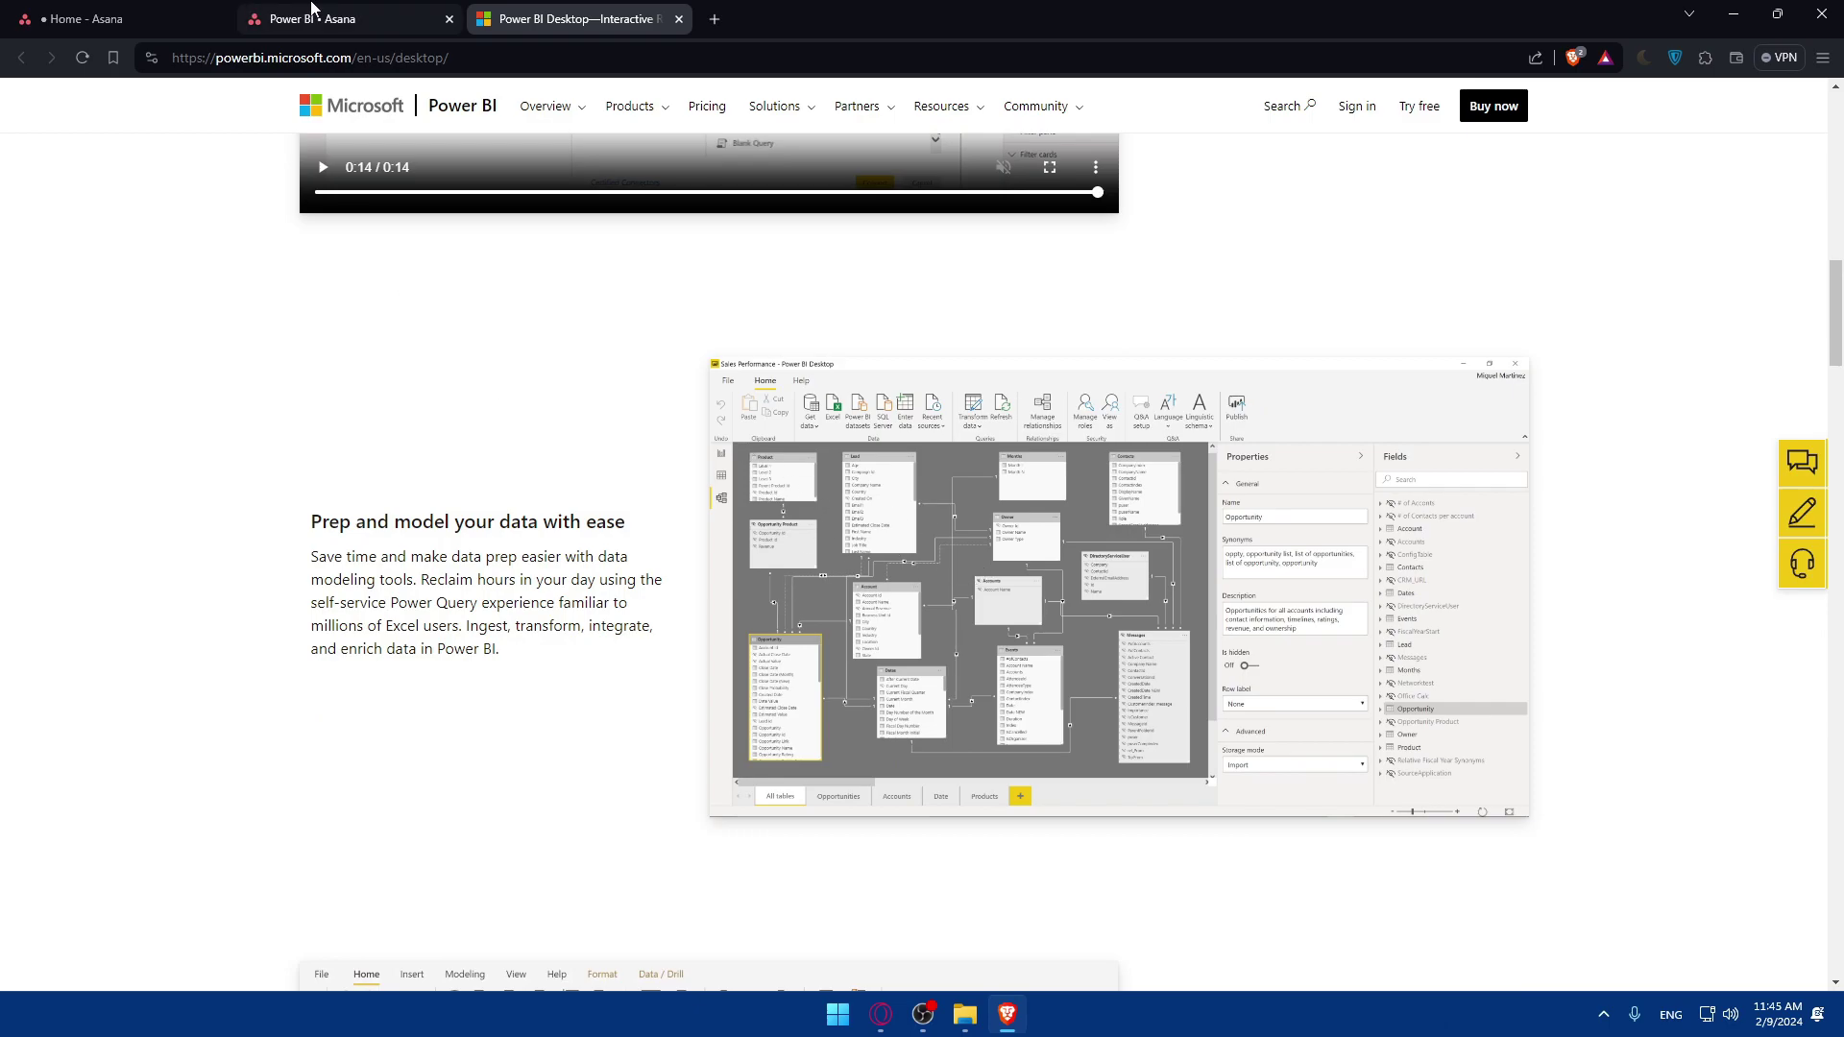
click(424, 17)
drag(640, 475, 864, 476)
click(966, 476)
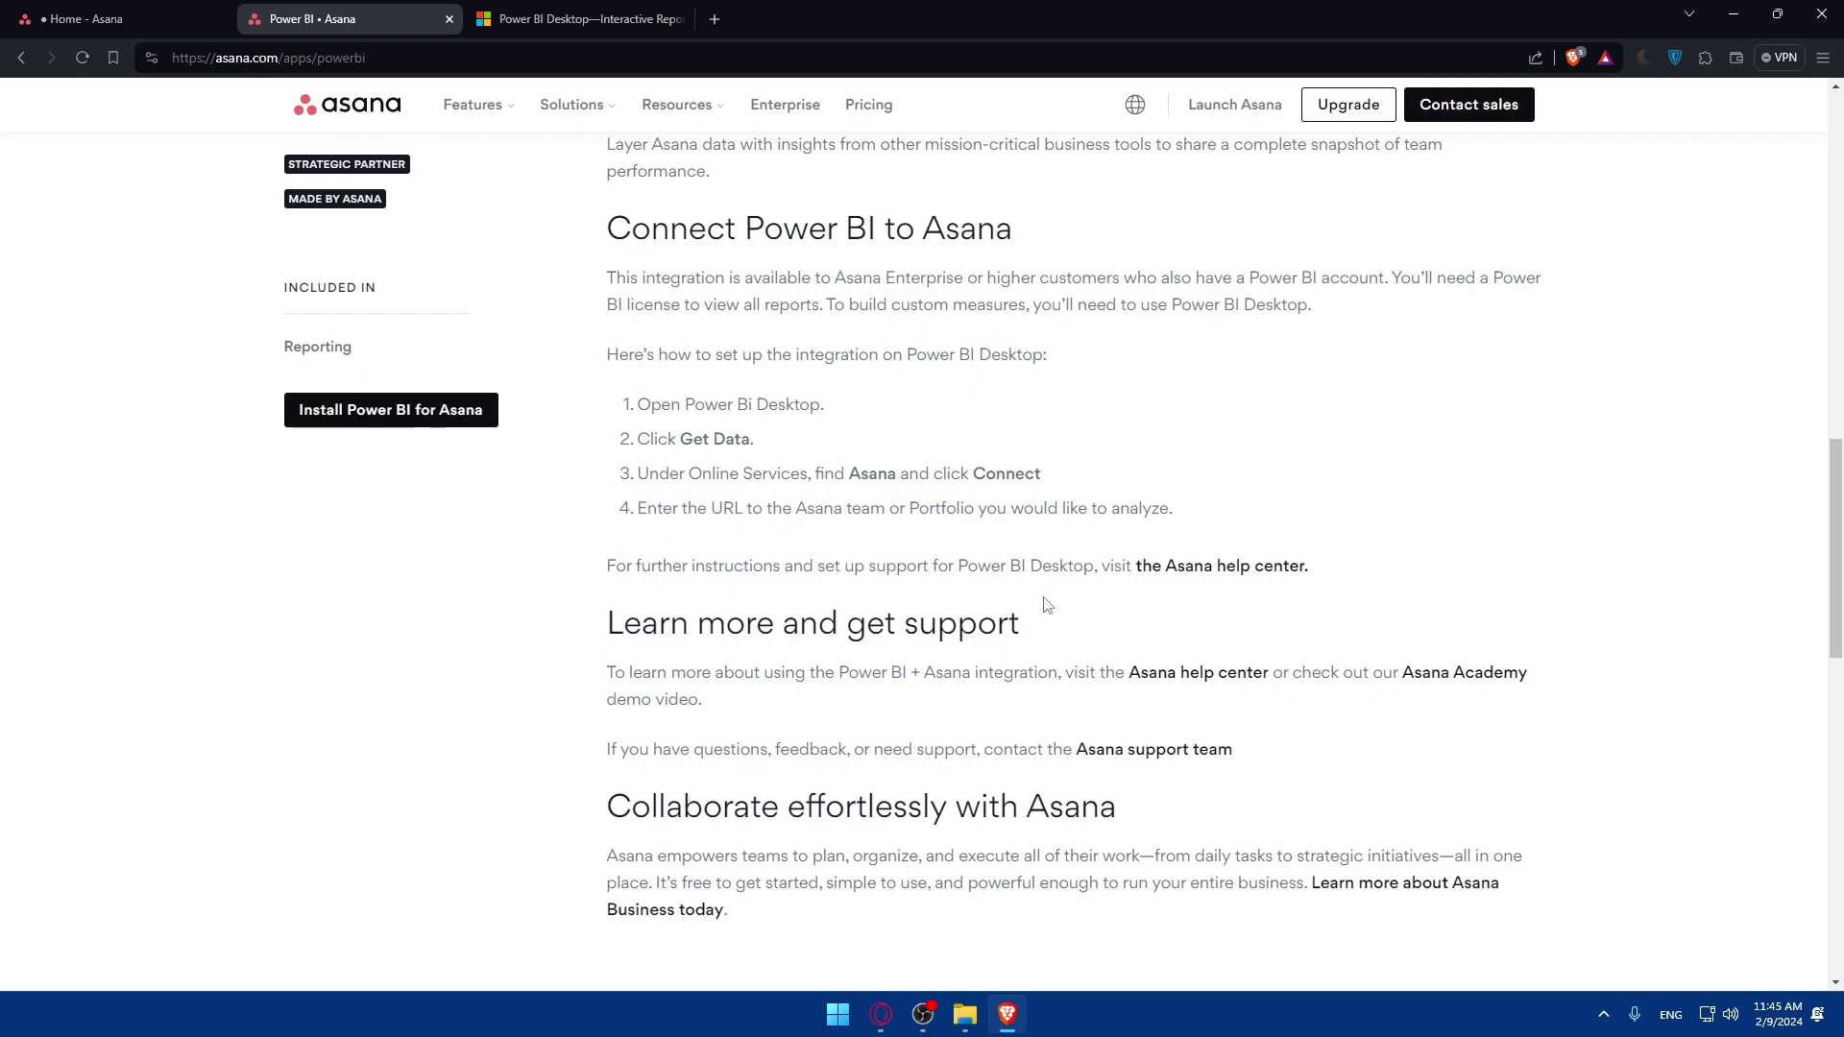
On the Asana Home tab, view the My workspace team overview and the account menu
click(86, 18)
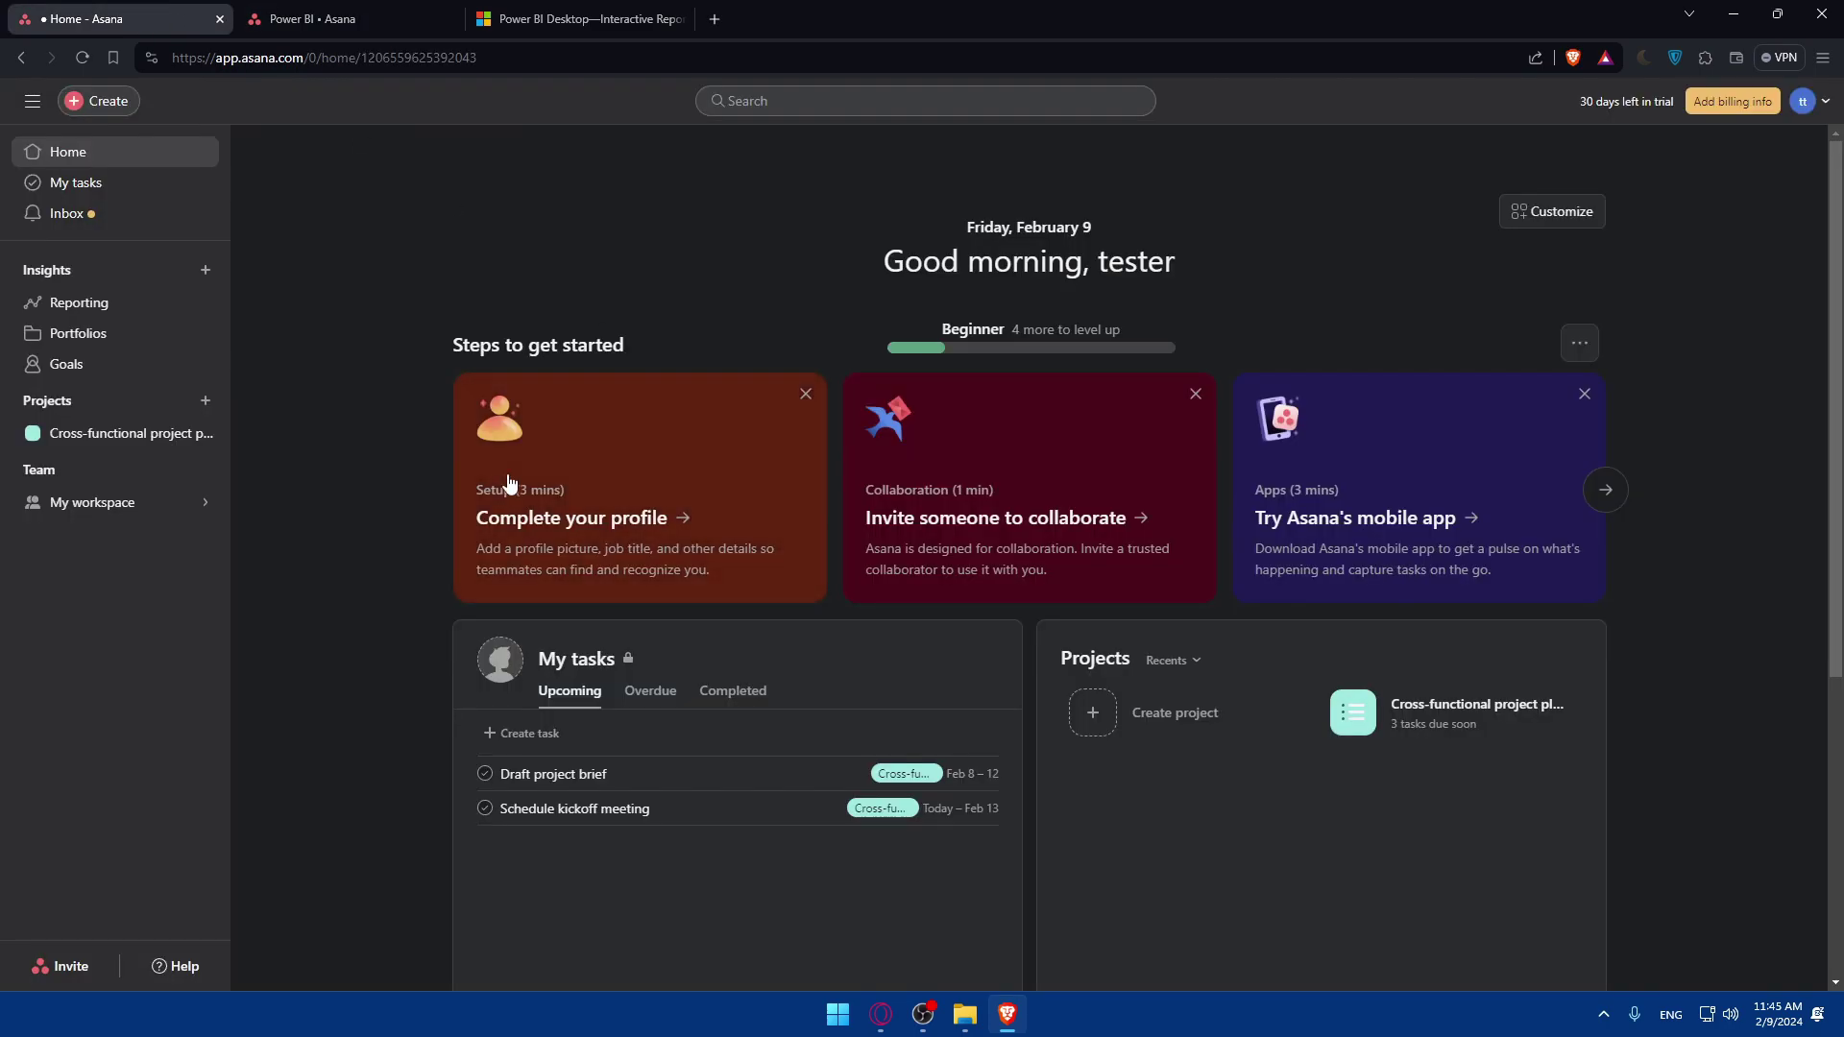
click(97, 509)
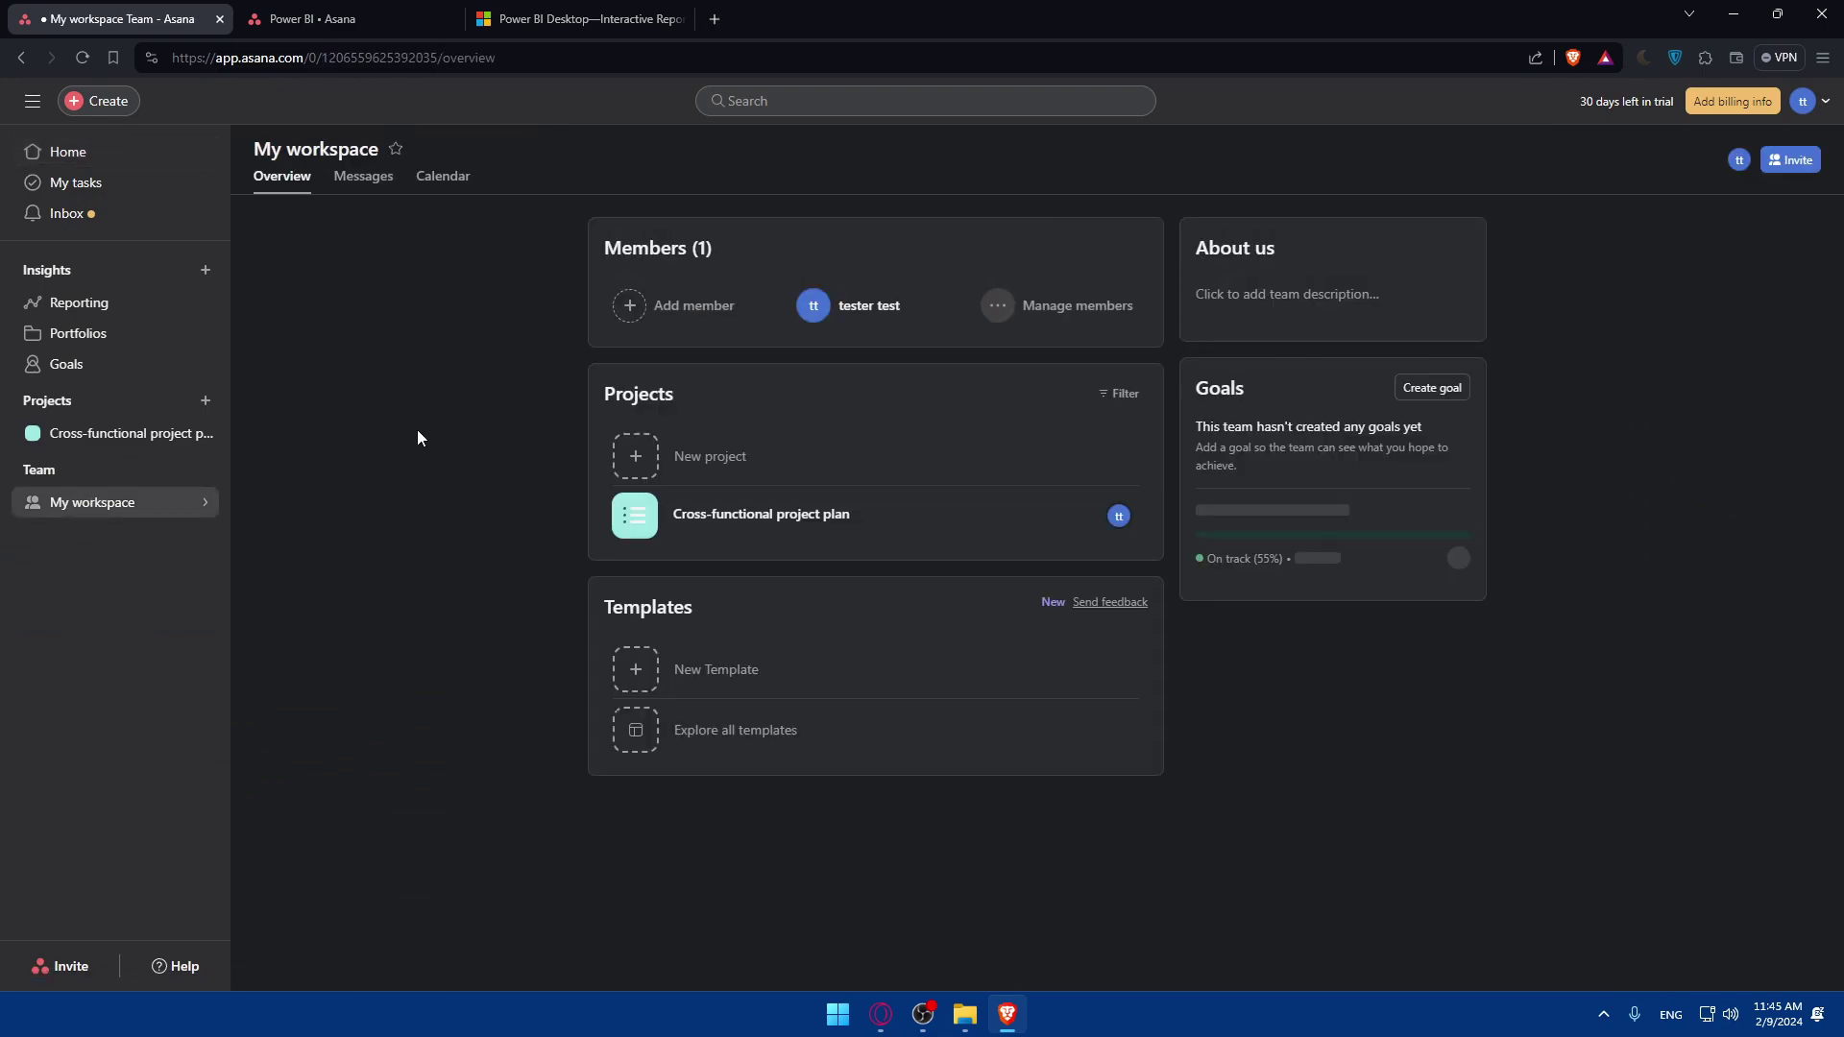
click(1803, 101)
click(941, 149)
Cycle back to the Power BI integration page and its fourth setup step
click(588, 18)
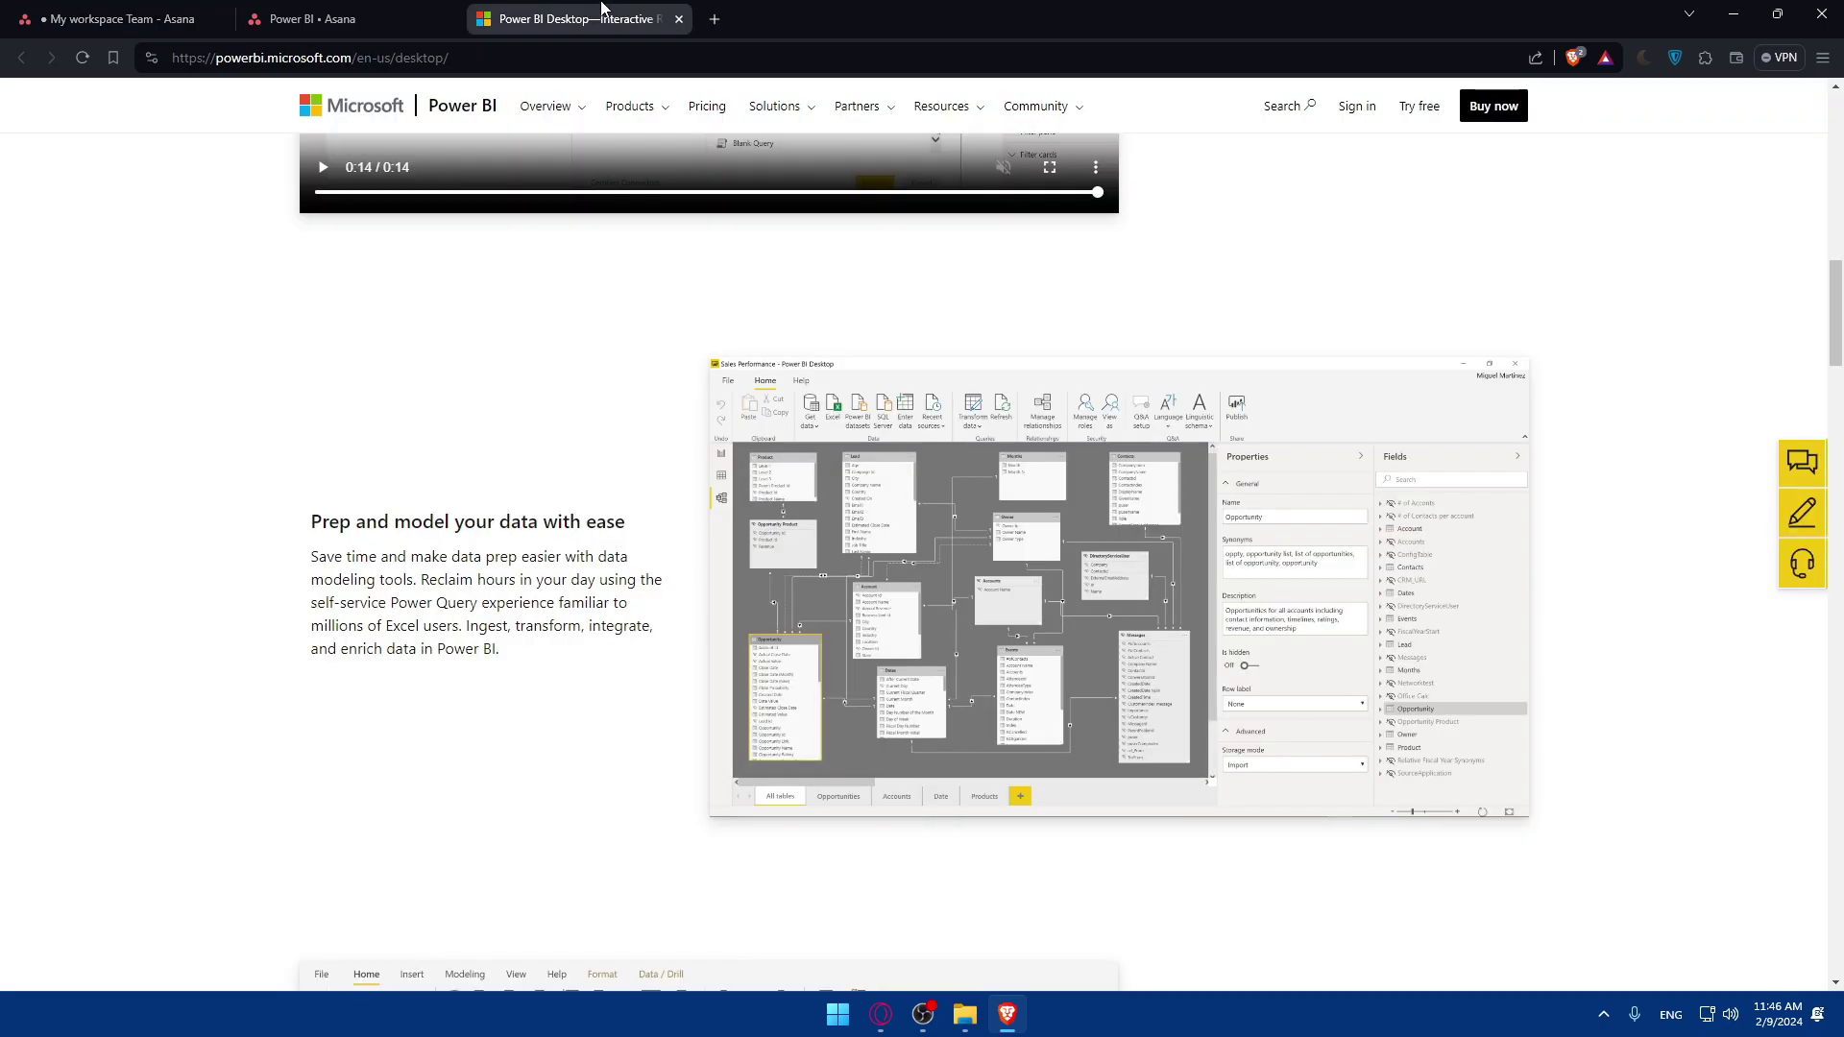
key(ctrl+shift+Tab)
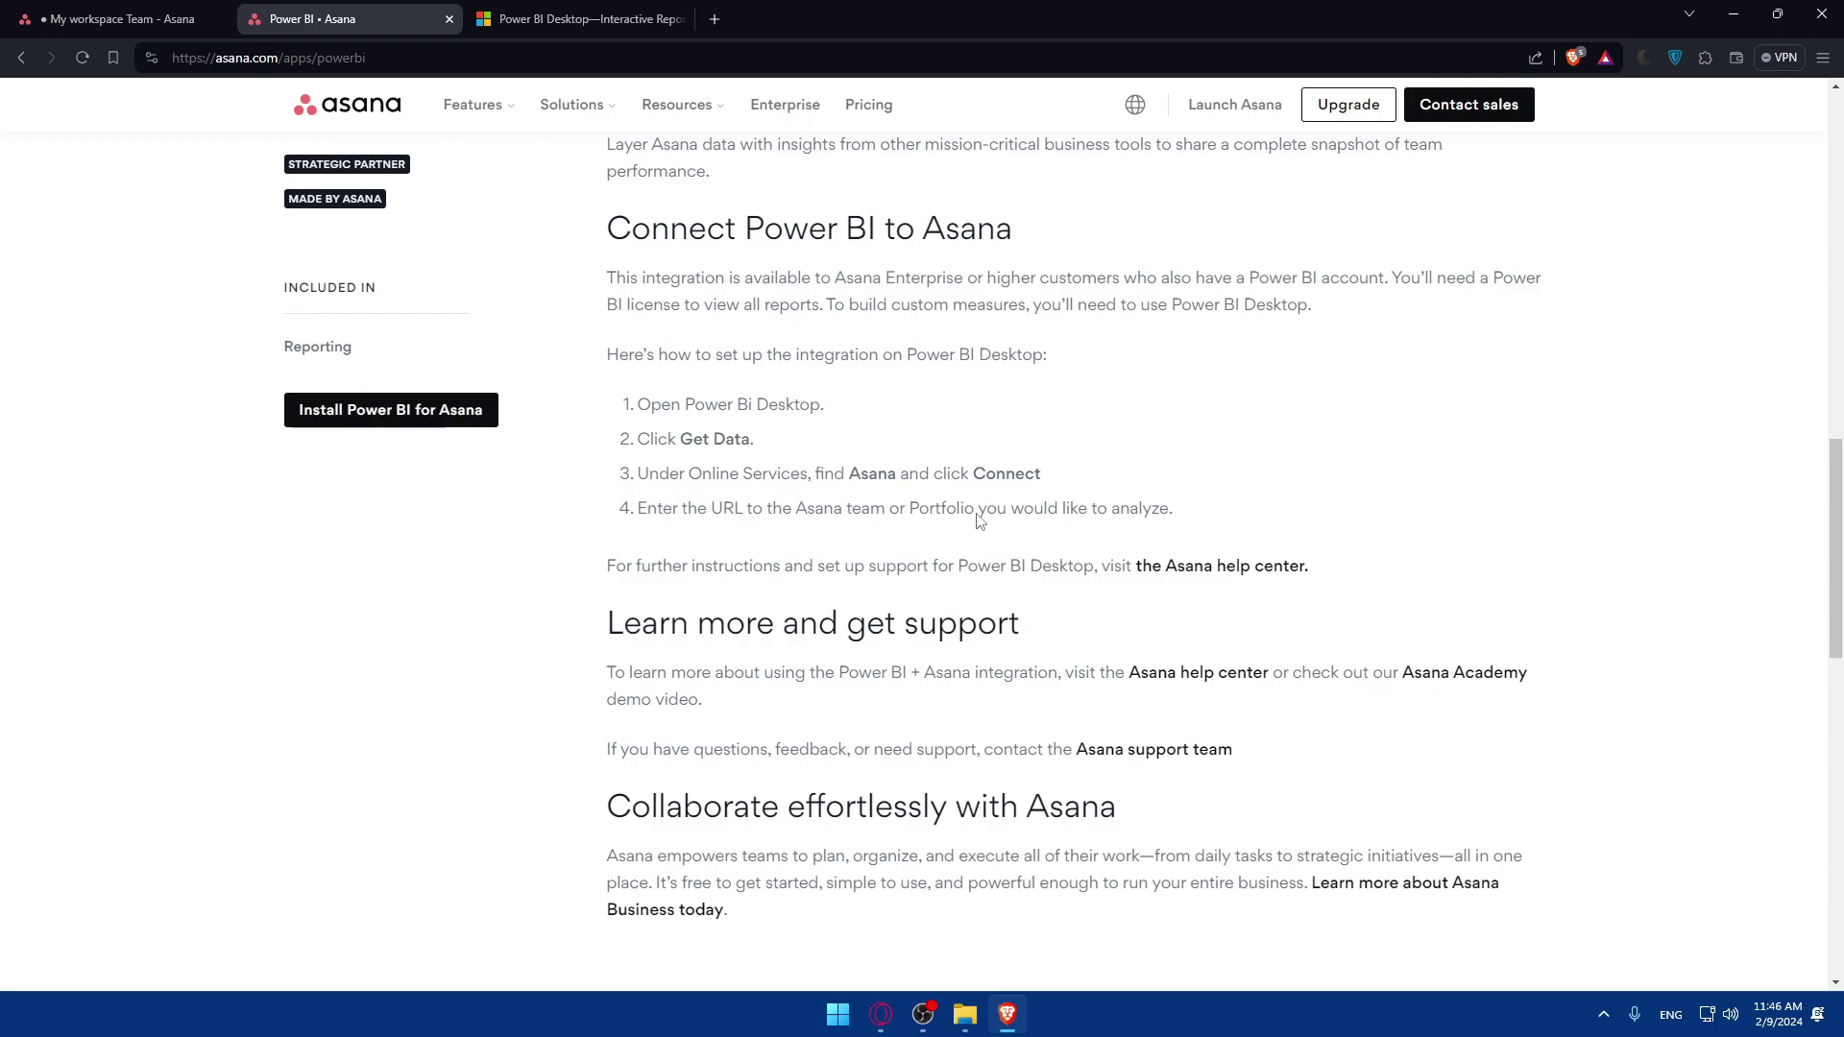
key(ctrl+shift+Tab)
key(ctrl+shift+Tab)
key(ctrl+shift+Tab)
drag(1013, 509, 1162, 510)
Review the further instructions sentence and open the Asana Academy video link in a new tab
click(1160, 511)
drag(605, 568, 835, 625)
click(844, 580)
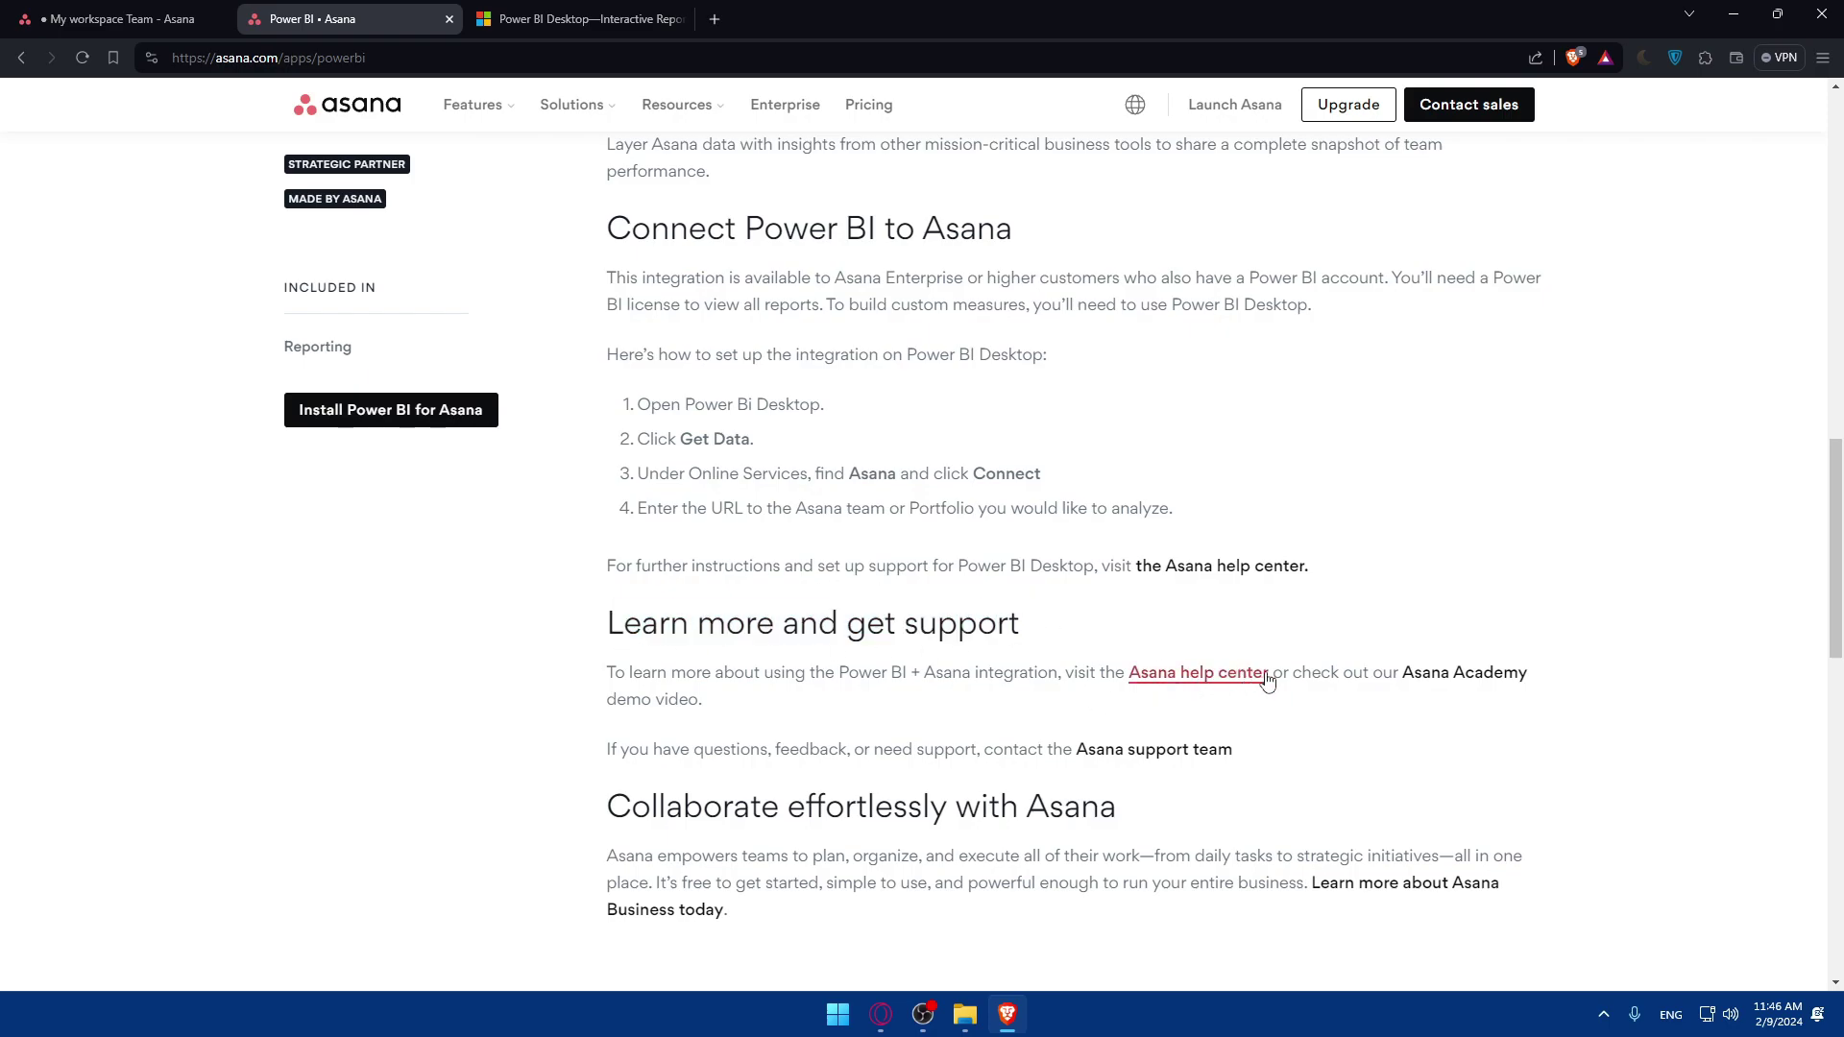
scroll(1352, 522, down, 2)
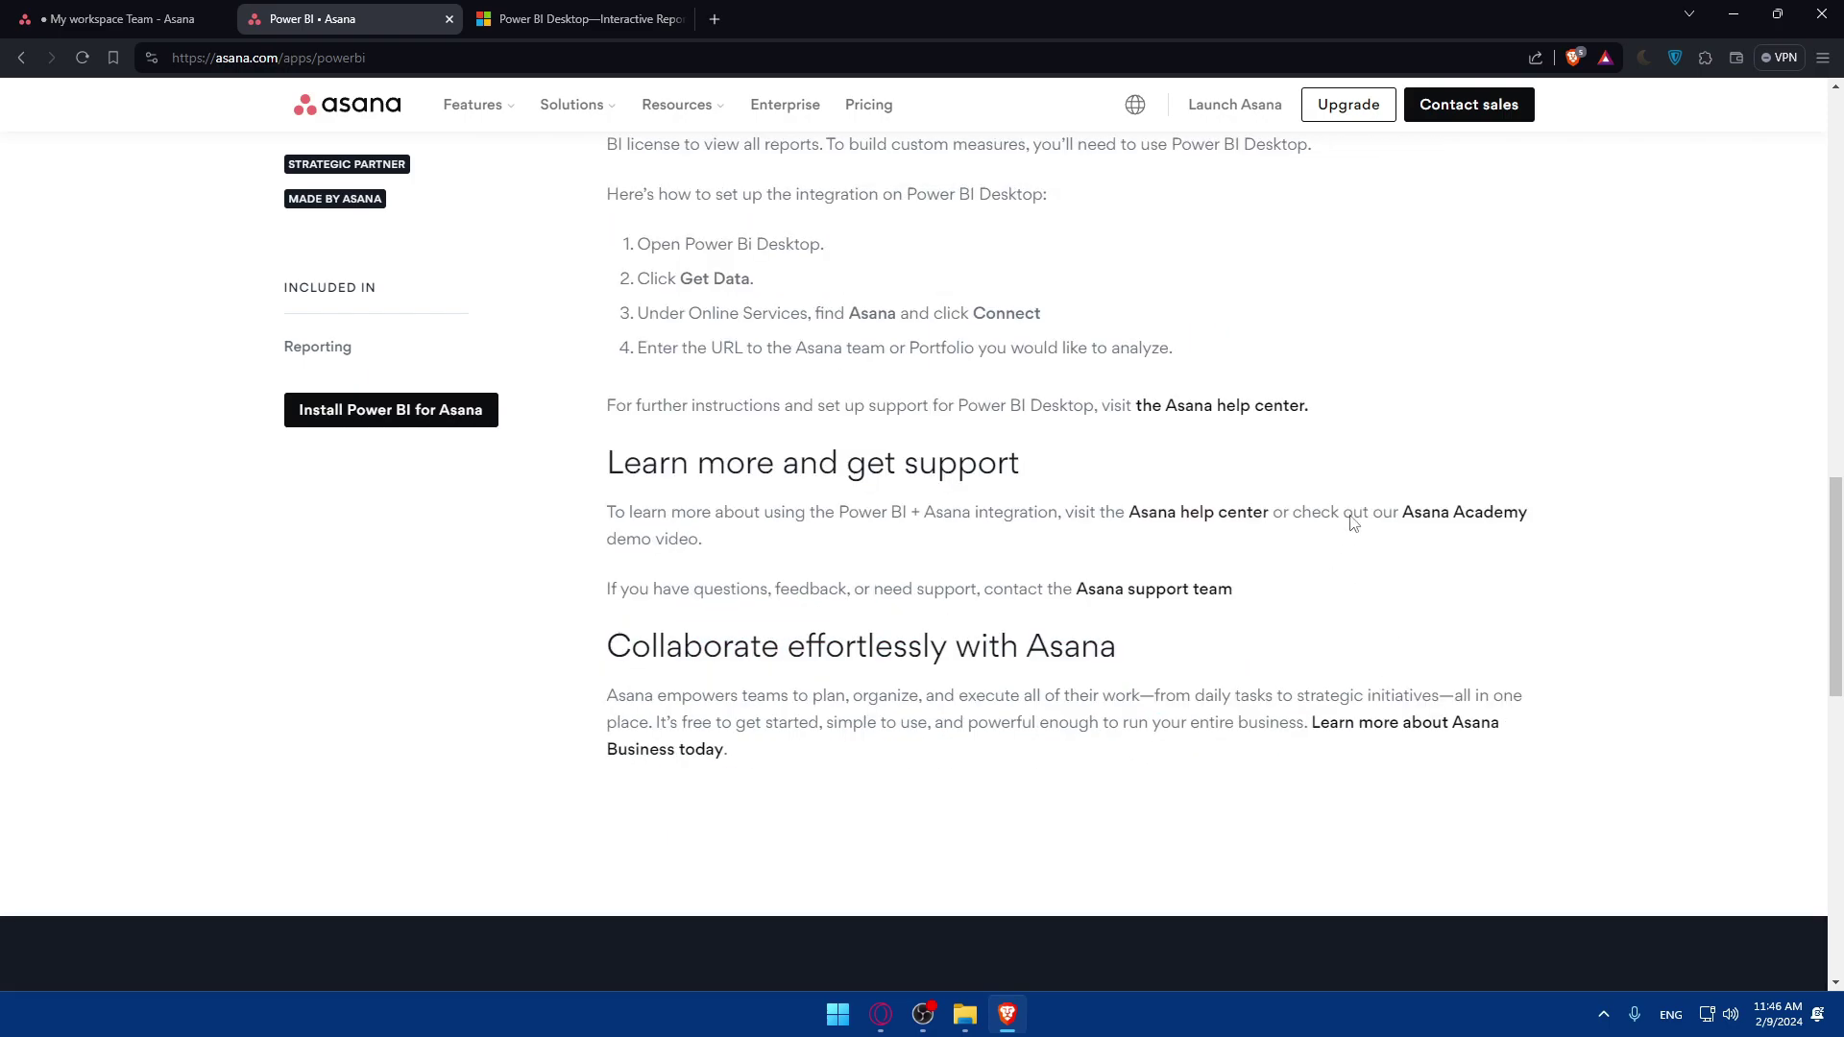
middle_click(1462, 515)
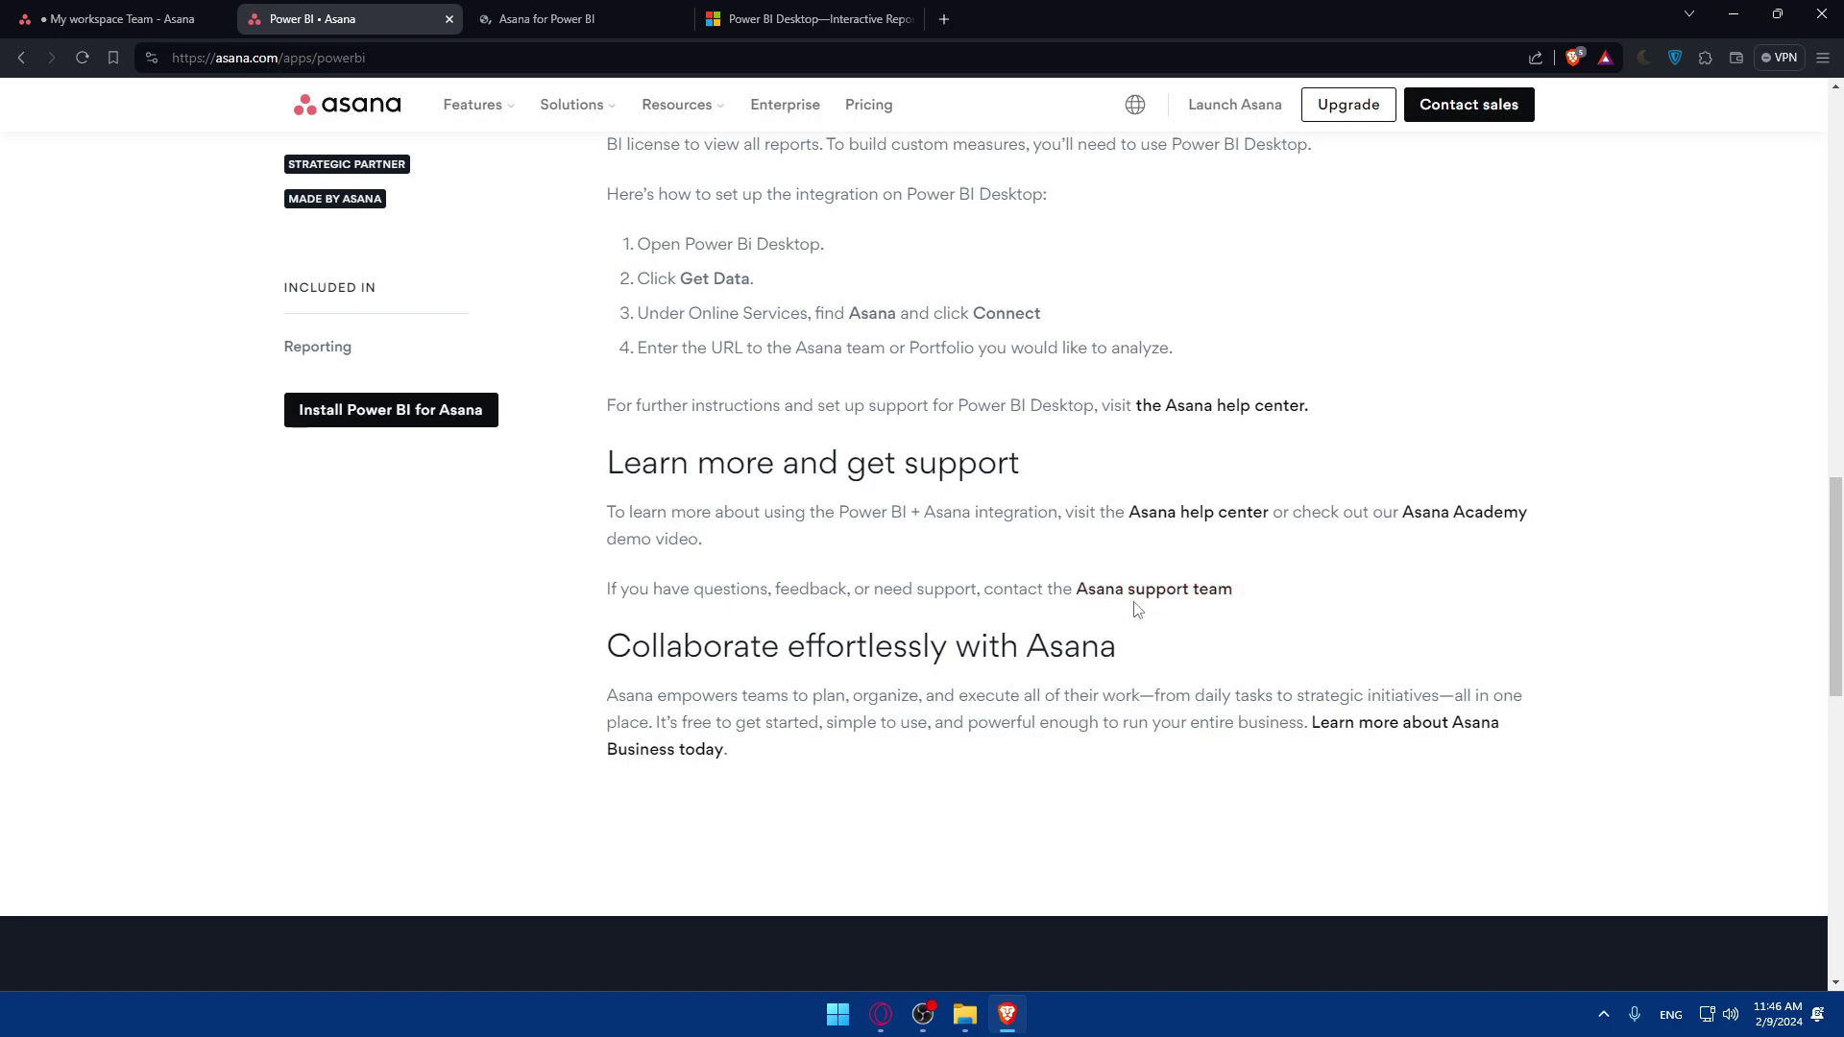
Review the Collaborate effortlessly with Asana section, then bring up the Asana for Power BI video page
drag(533, 659, 1107, 648)
click(964, 682)
drag(564, 706, 721, 699)
click(723, 699)
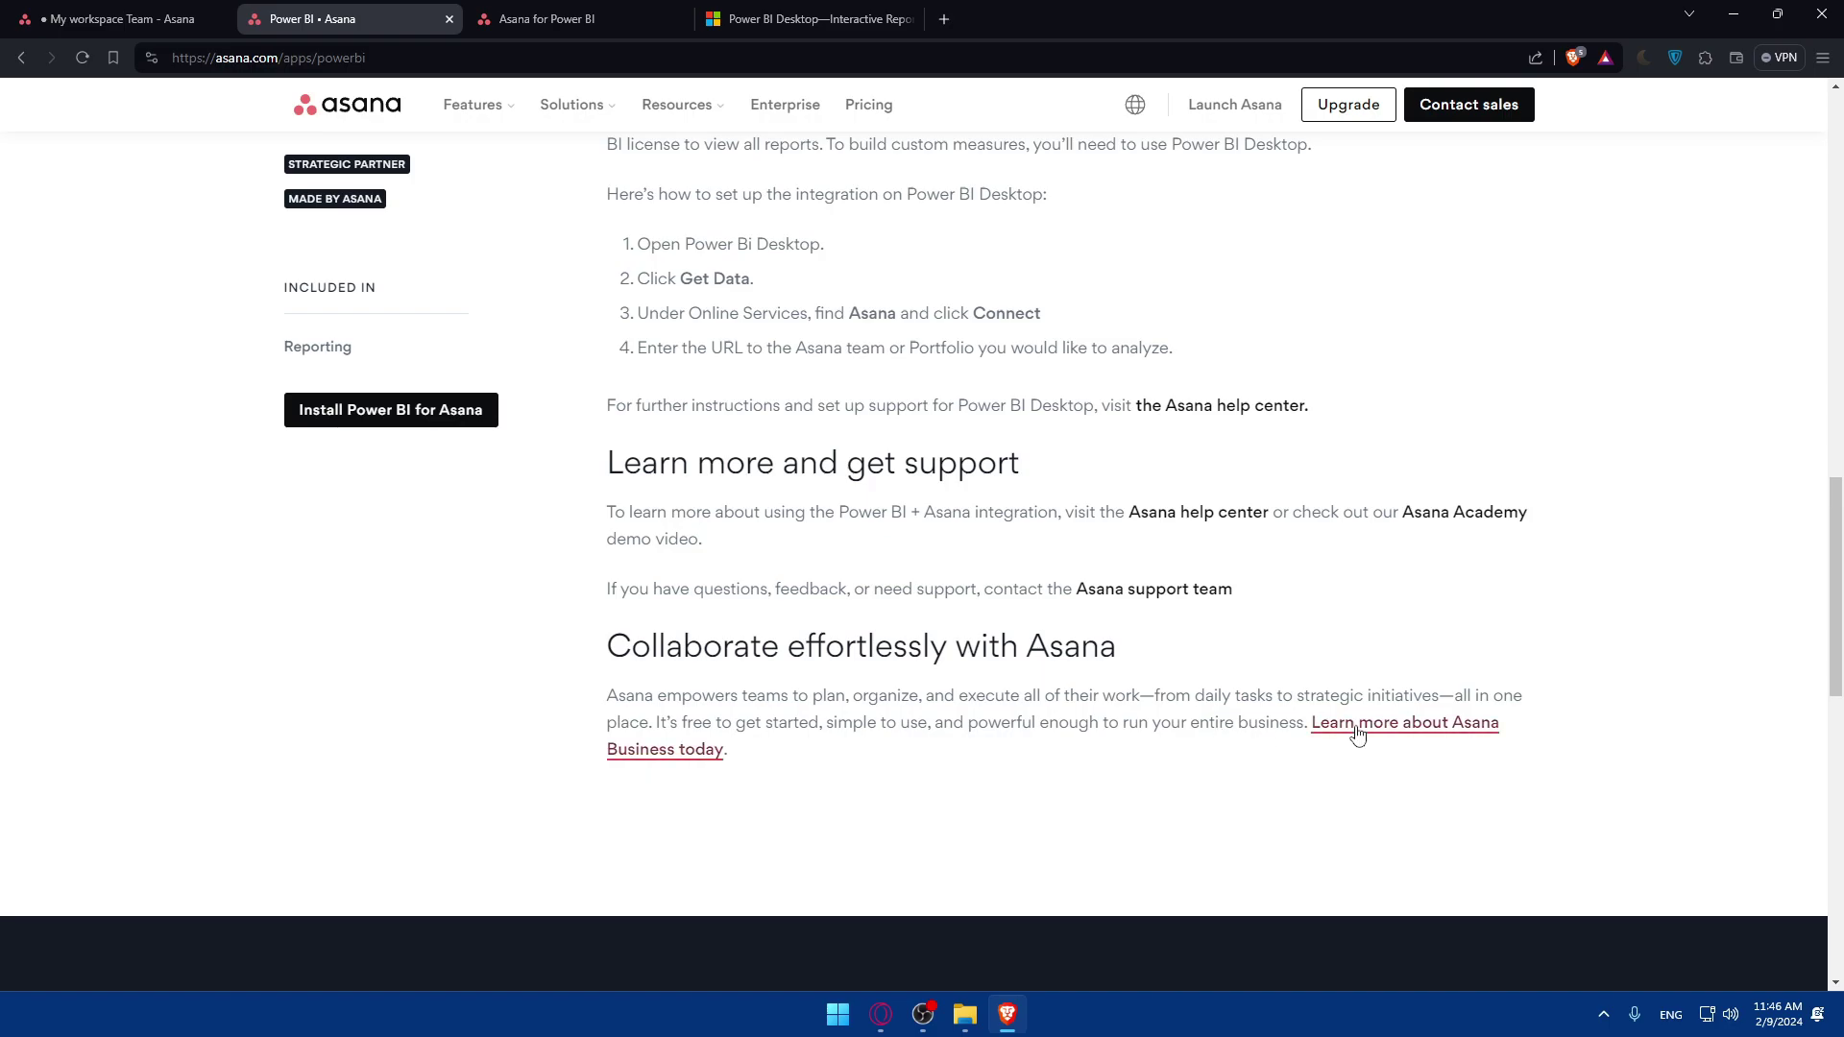
click(577, 19)
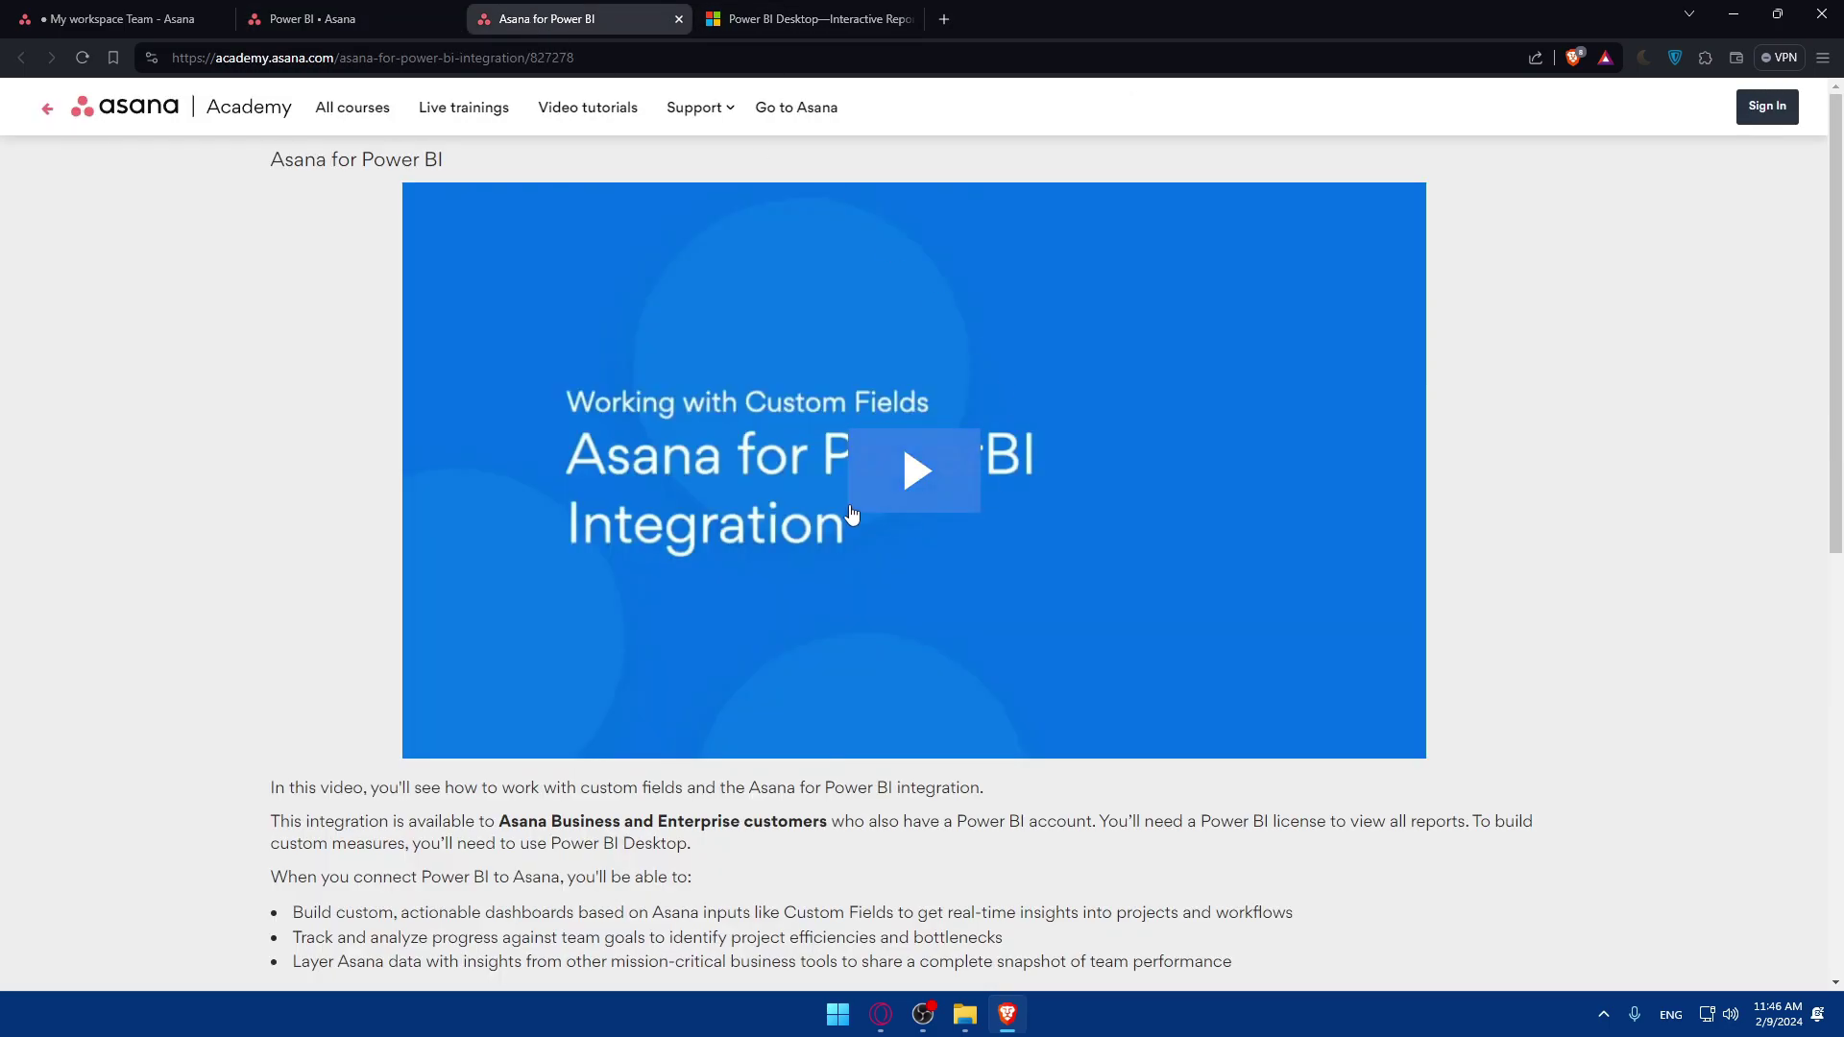
Play the Asana Academy integration video and skip it to its 5:25 end
click(858, 499)
click(424, 741)
click(740, 741)
drag(851, 763, 1354, 752)
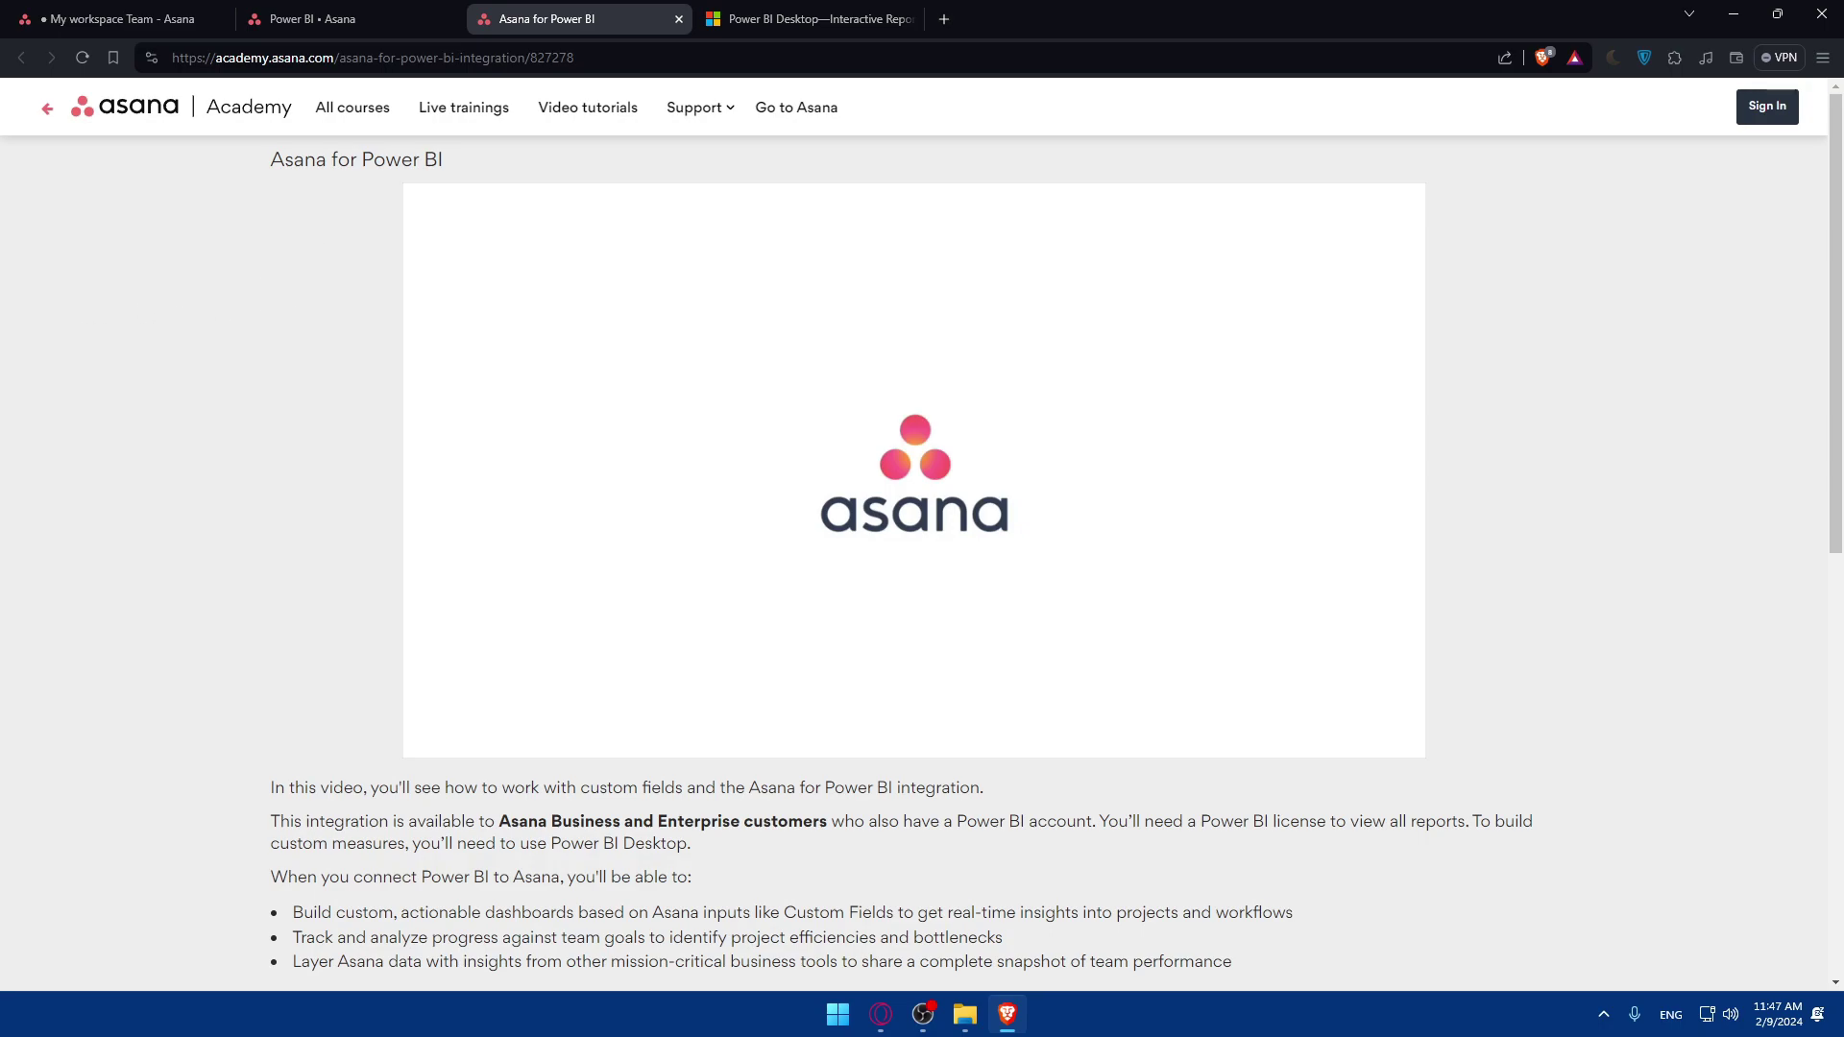
Close the My workspace and Power BI • Asana integration tabs
click(220, 18)
click(221, 15)
click(220, 18)
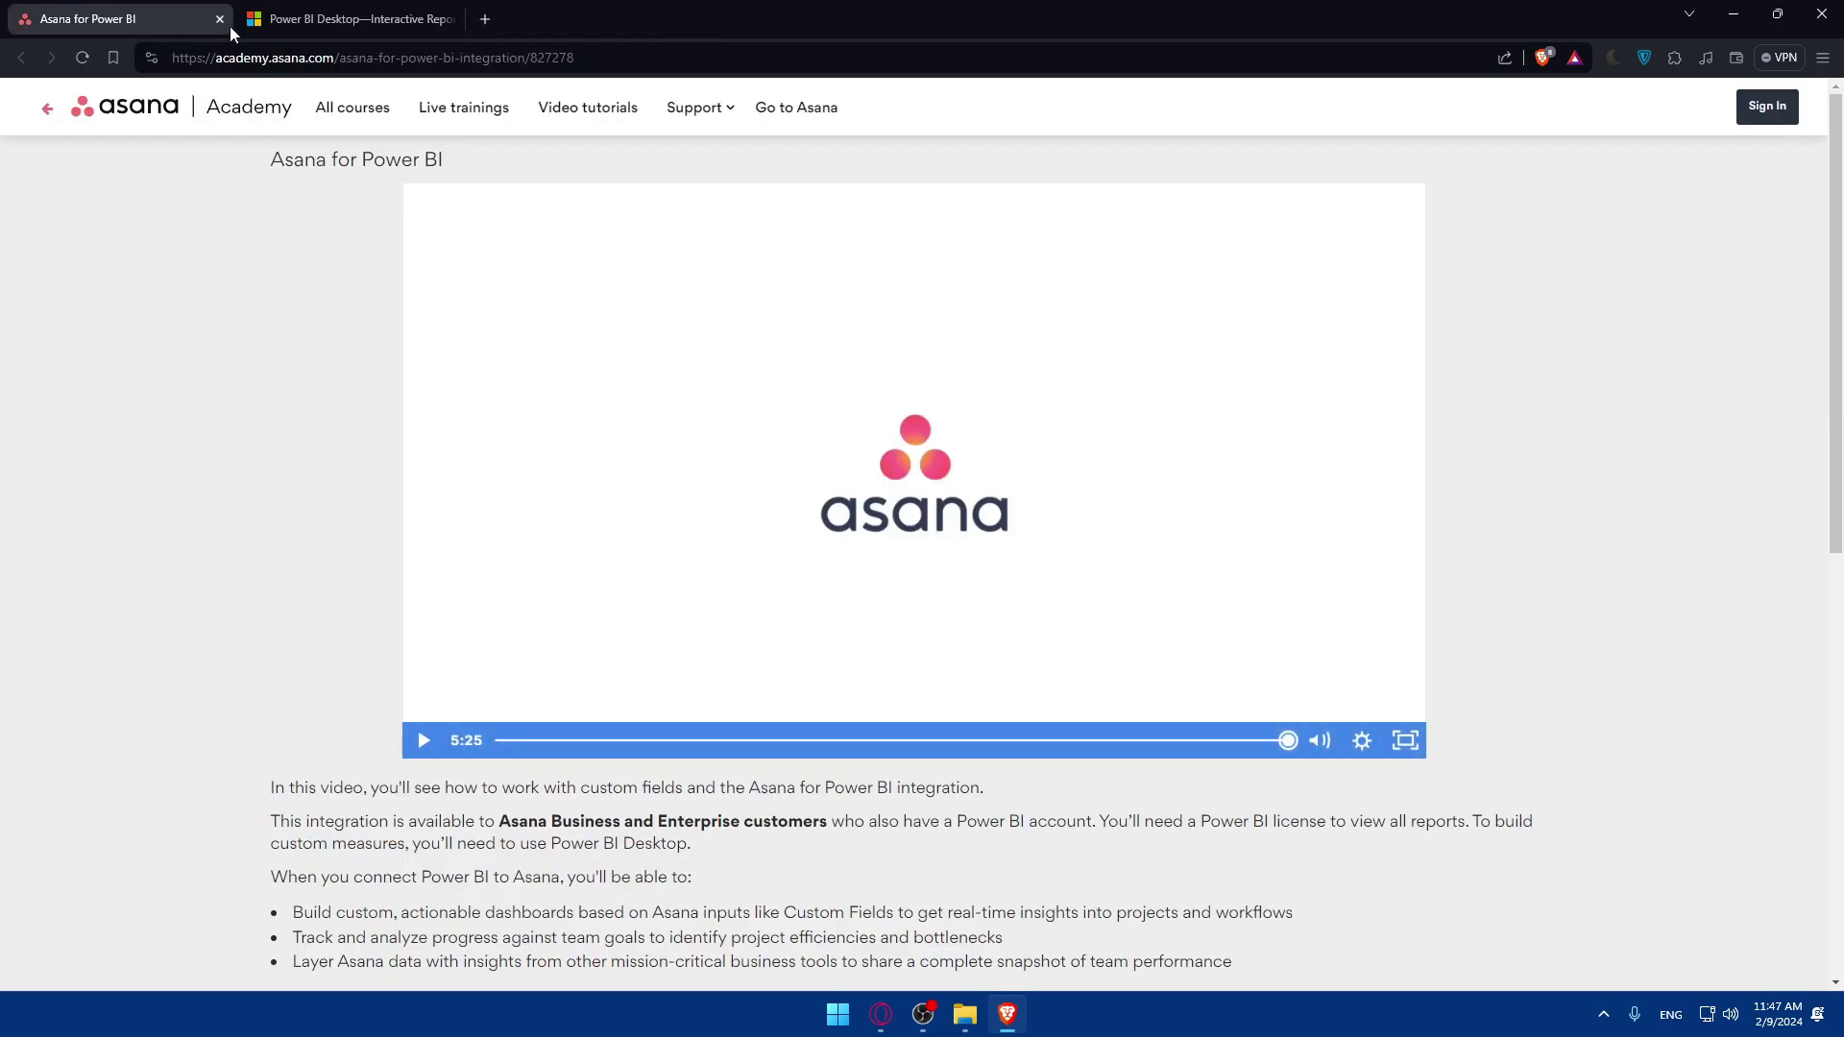
Close the Asana Academy video and Power BI Desktop tabs, leaving a blank New Tab
click(220, 19)
click(220, 20)
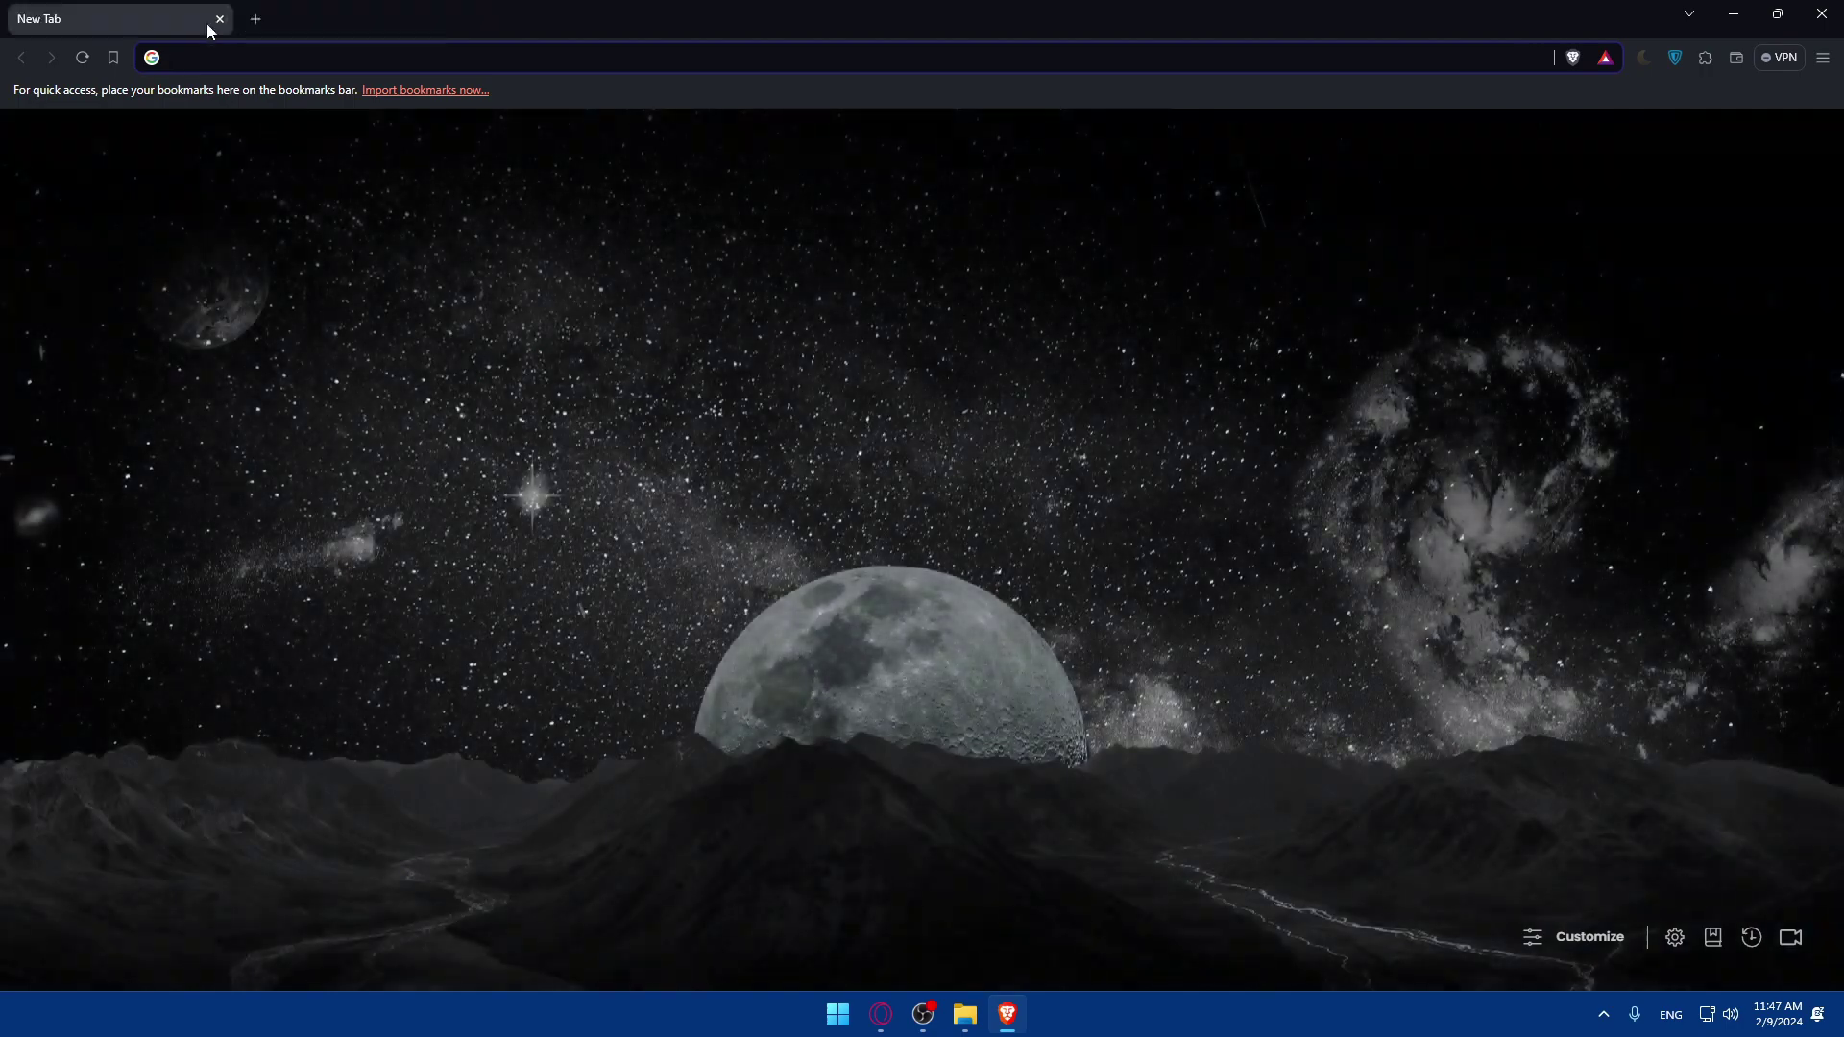